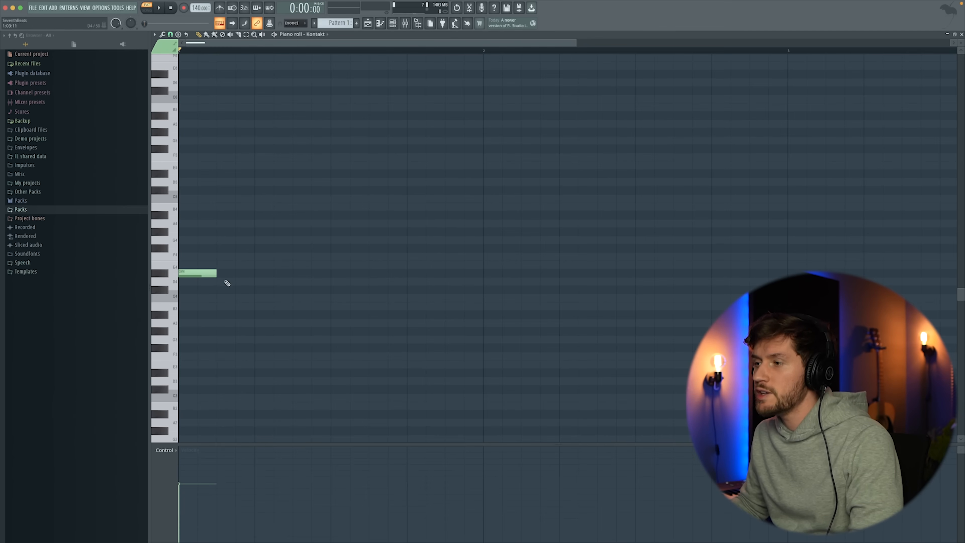
Draw a descending four-bar line: D#4 for 1.5 bars, C#4 for half a bar, B3 for 1.5 bars and A#3 for half a bar.
drag(221, 277, 483, 266)
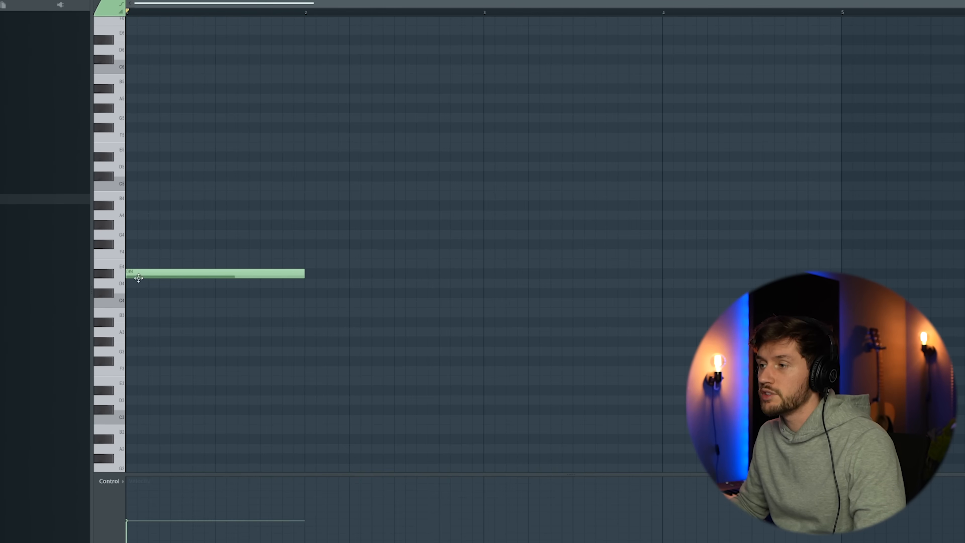
click(486, 312)
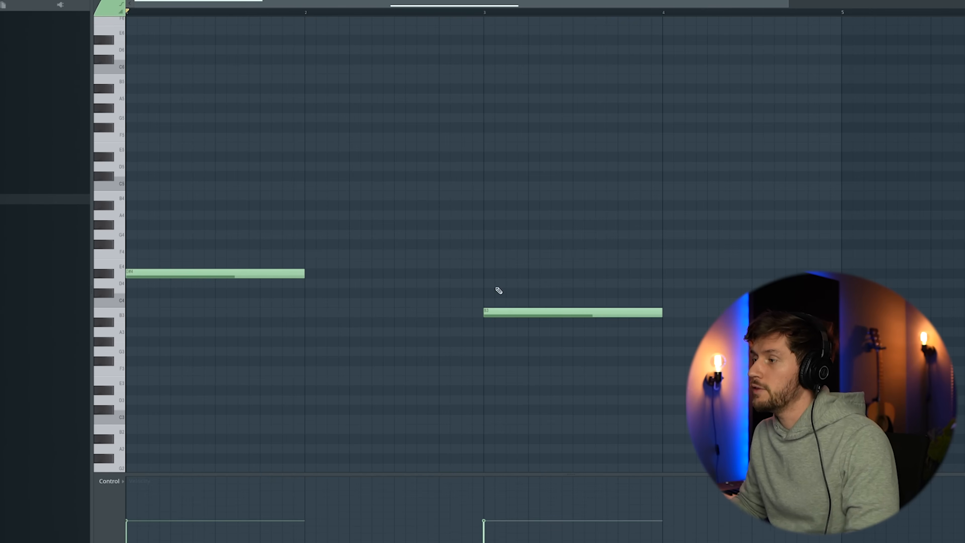
drag(305, 273, 394, 273)
click(397, 292)
key(space)
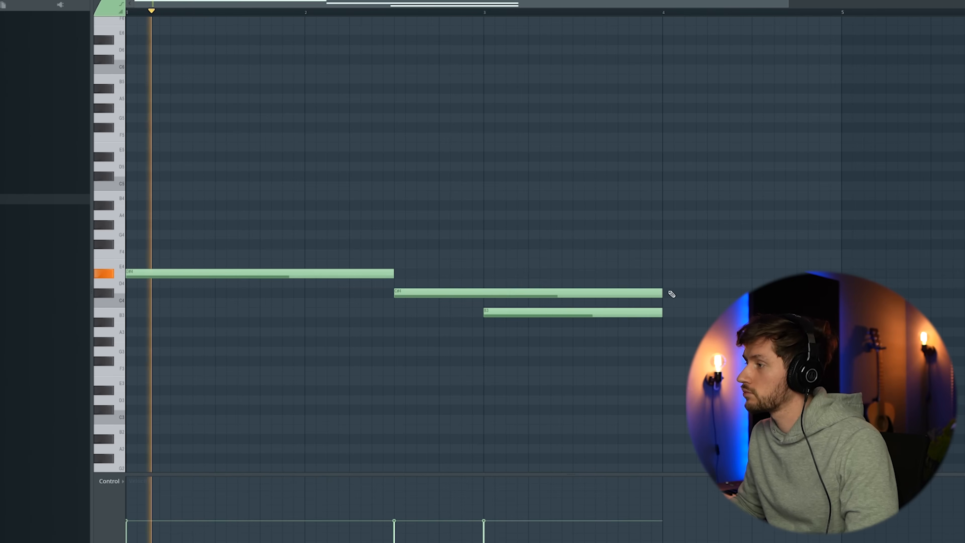
drag(664, 291, 485, 292)
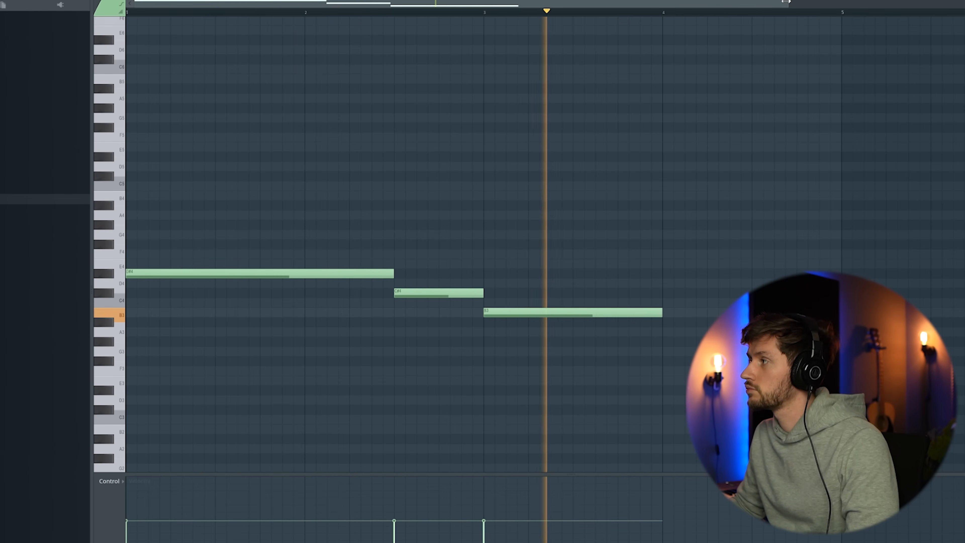
drag(787, 2, 963, 3)
drag(612, 329, 612, 319)
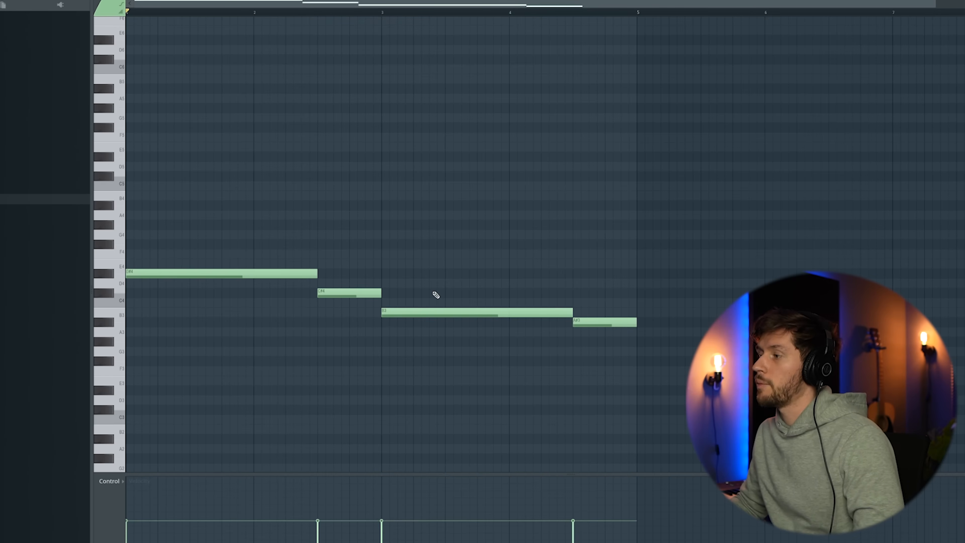
Copy the whole line seven semitones higher so it starts on A#4, and play the two-note chords.
drag(130, 238, 131, 337)
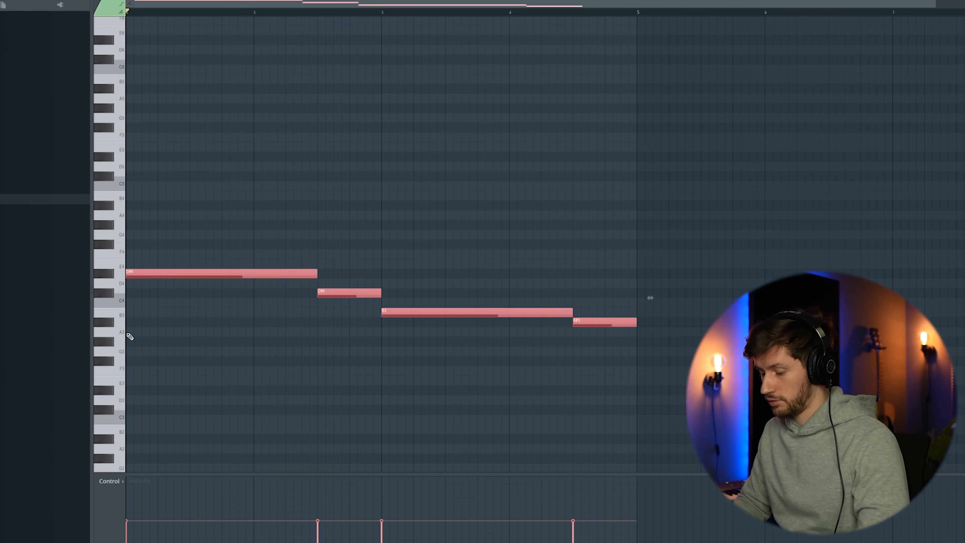
key(shift+Right)
drag(144, 272, 126, 206)
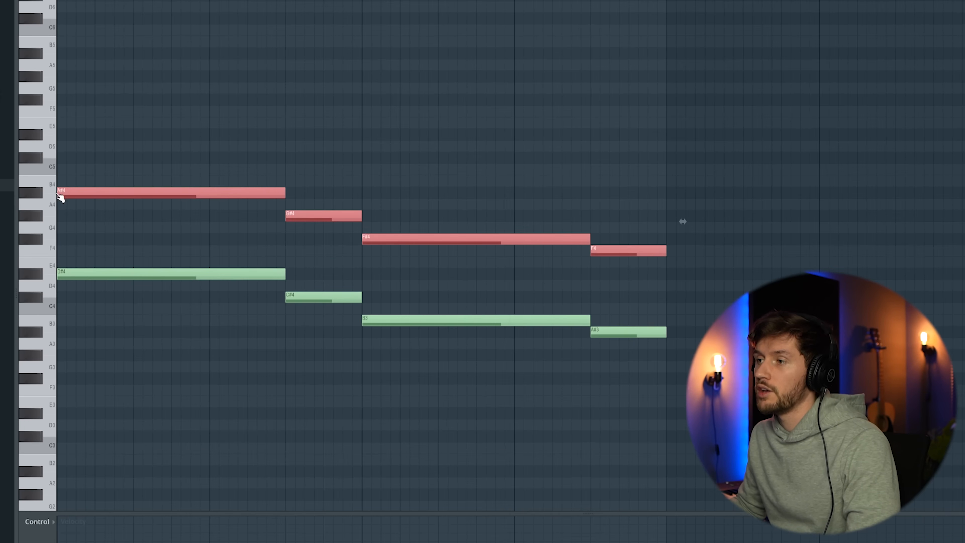
key(ctrl+d)
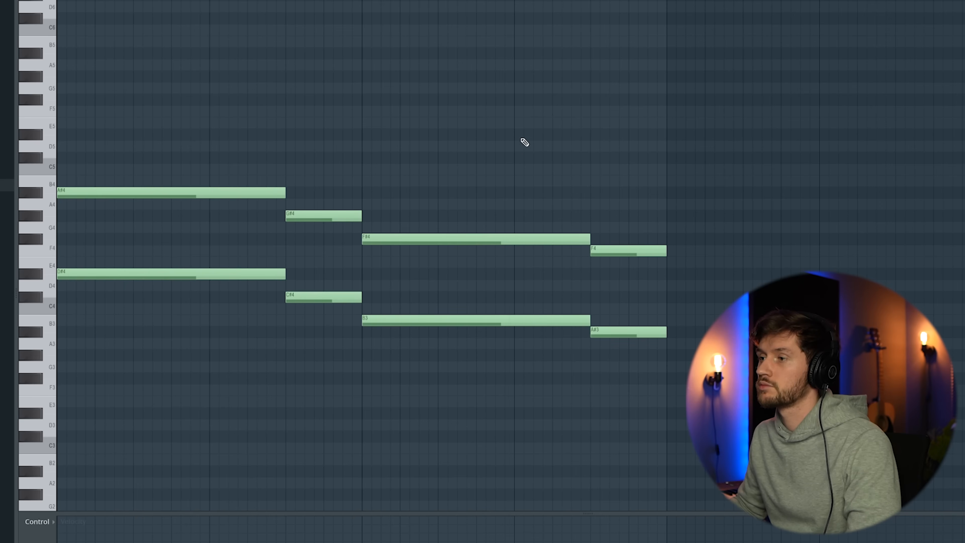
key(space)
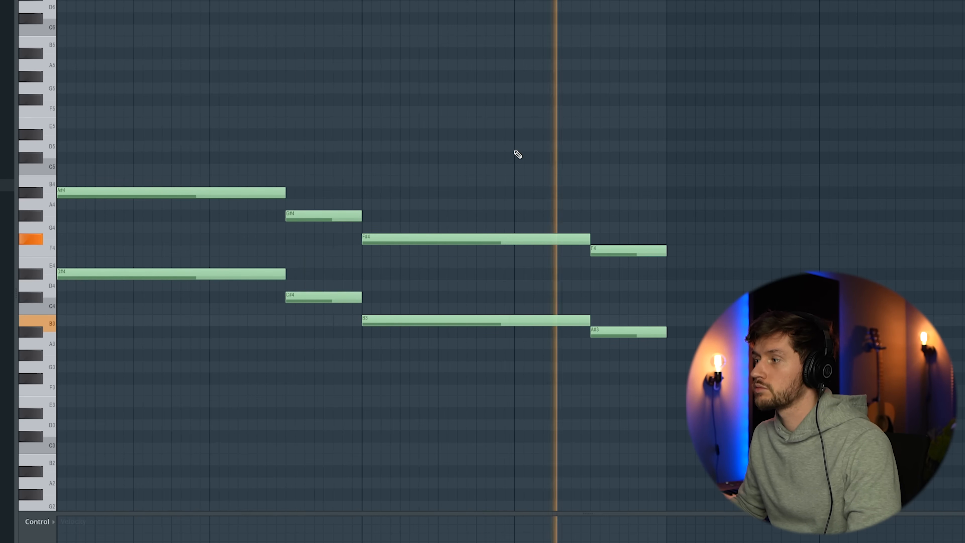
key(space)
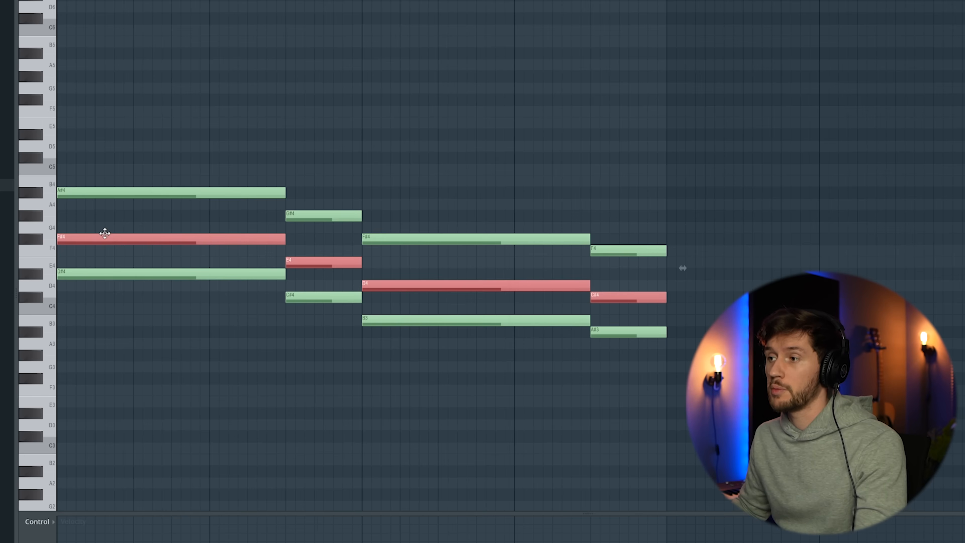
Move the selected middle line up an octave to start on F#5, raise its second note to F5 and third to D#5, and play it.
drag(104, 232, 97, 95)
click(370, 74)
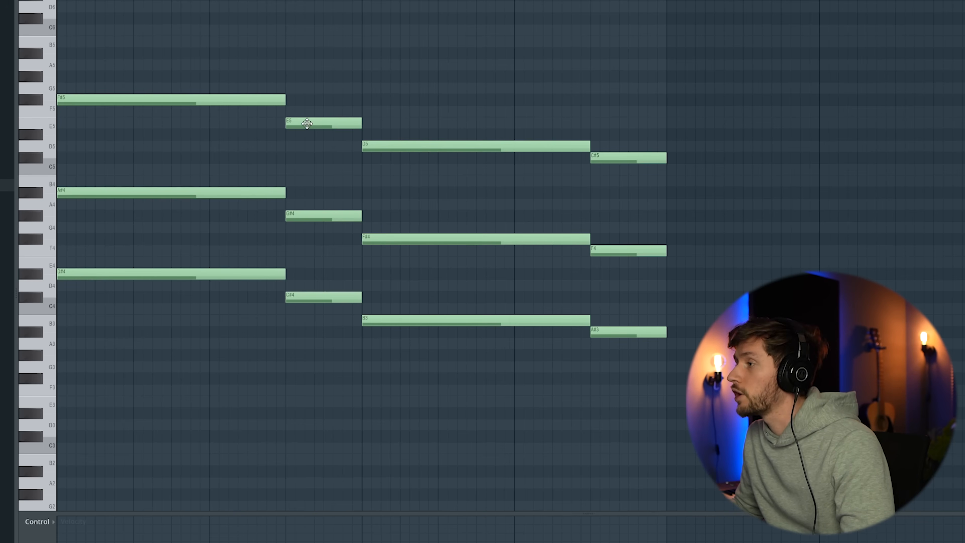
drag(307, 123, 308, 111)
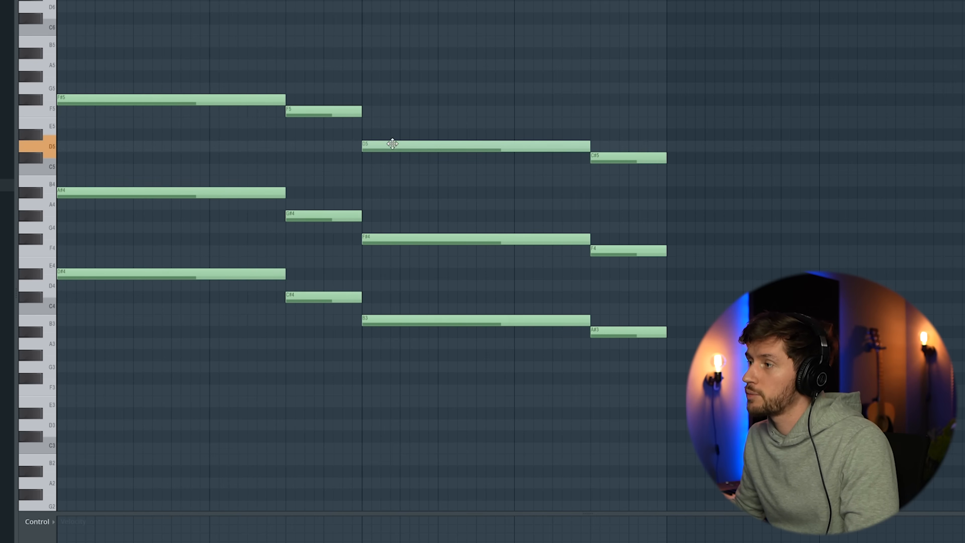
drag(392, 146, 393, 135)
key(space)
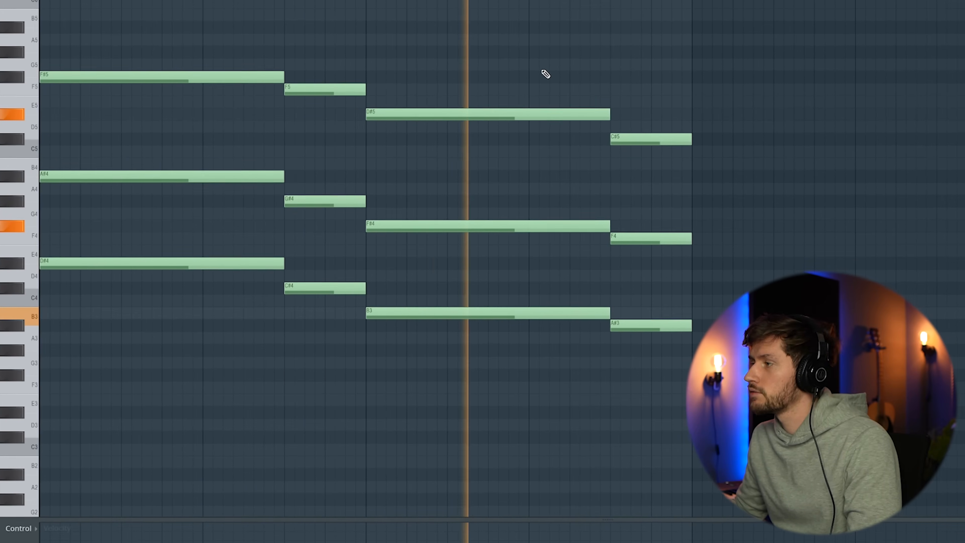
key(space)
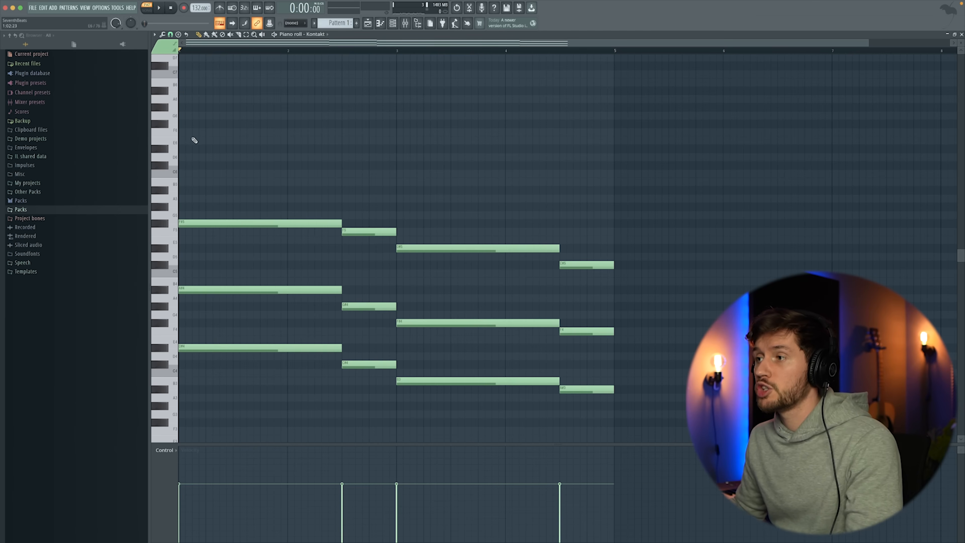
Add a top melody over the first two bars with F#6, a short D#6 and a C#6 held to the end of bar 2.
click(186, 123)
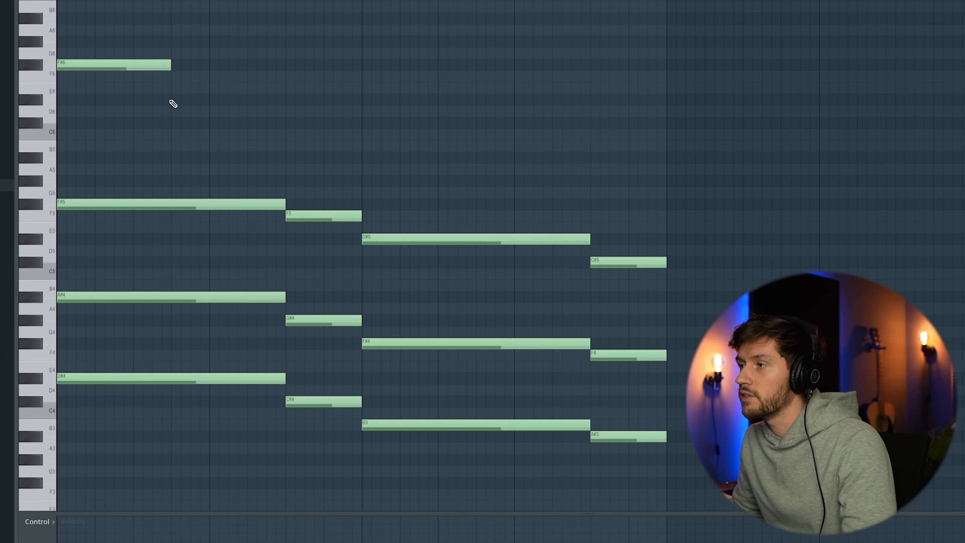
click(170, 101)
drag(284, 102, 361, 126)
key(space)
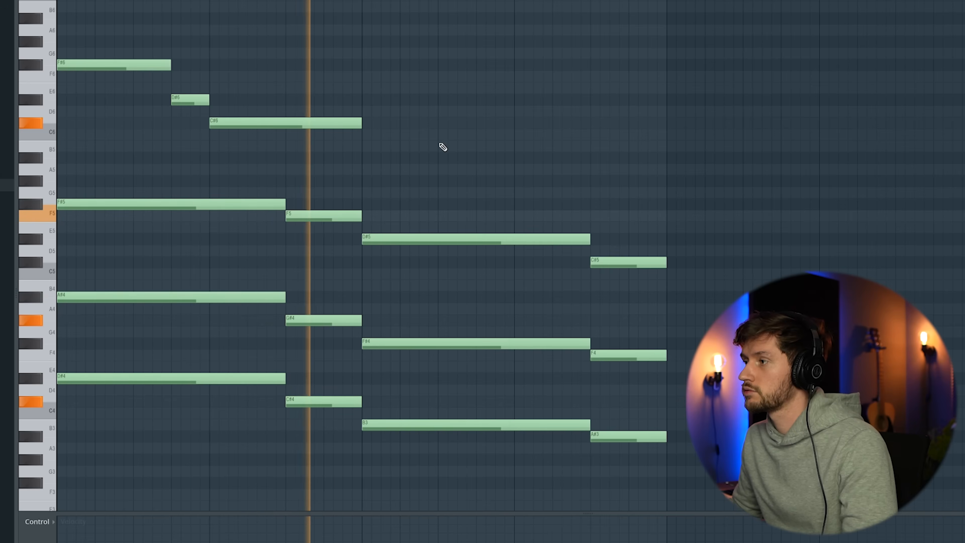
key(space)
Continue the top melody with a 1.5-bar B5 from bar 3 and a half-bar C#6 ending bar 4, and play it.
click(380, 148)
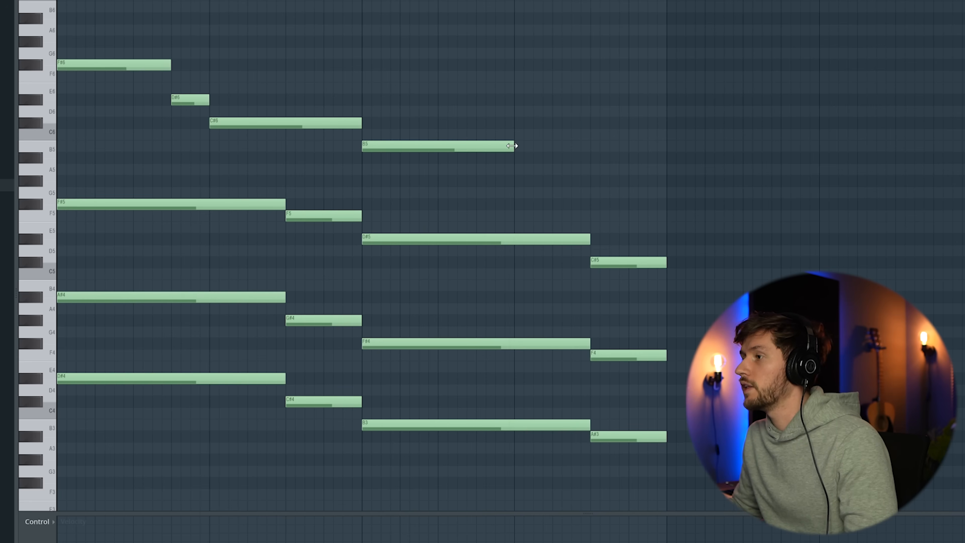
drag(513, 148, 590, 148)
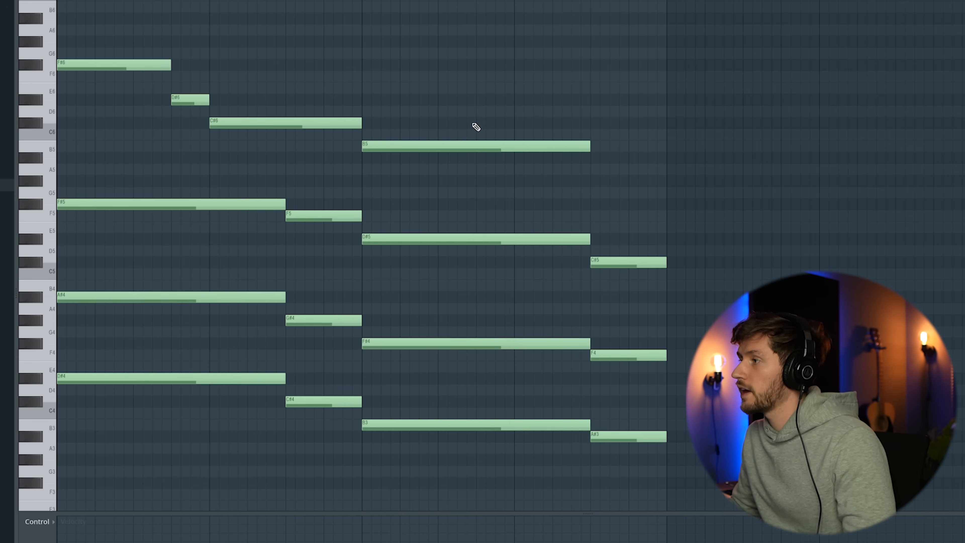
click(593, 122)
key(space)
drag(821, 123, 670, 122)
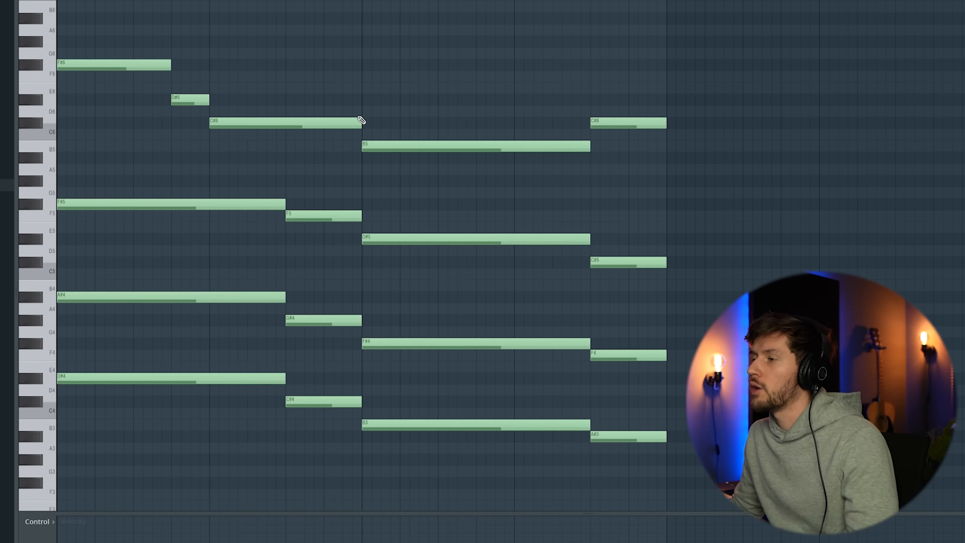
Shorten the C#6 in bar 2 by a quarter bar, fill the gap with a short F#6, and play the melody.
drag(361, 120, 325, 121)
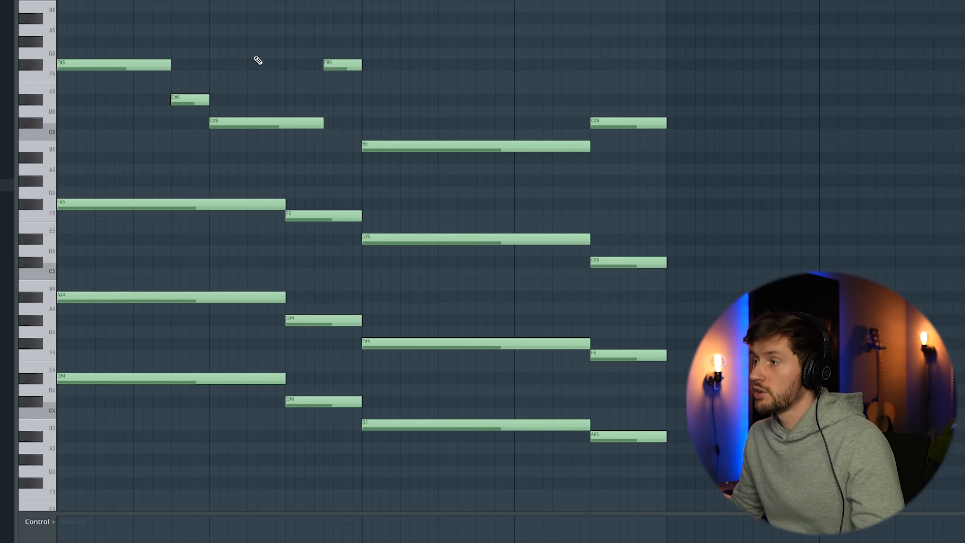
drag(138, 37, 333, 140)
drag(402, 84, 570, 83)
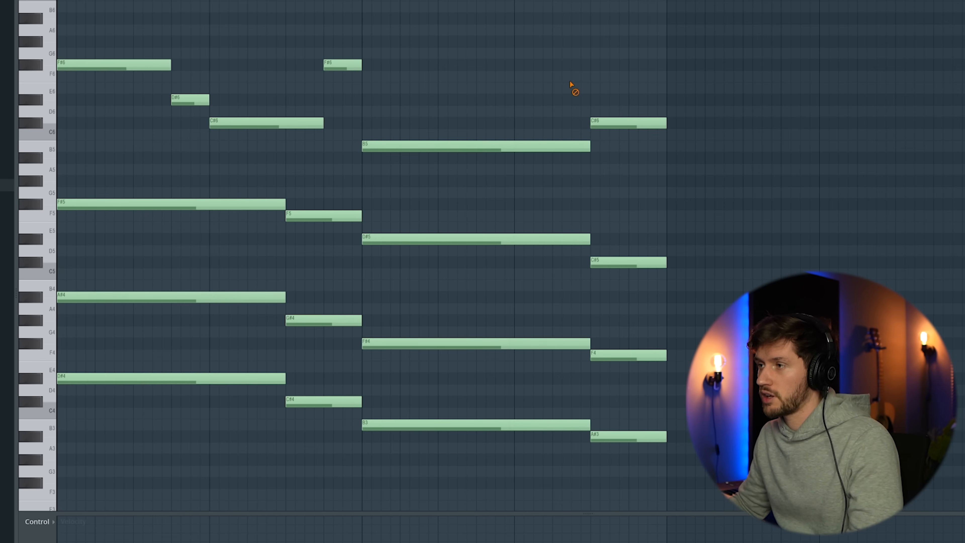
key(space)
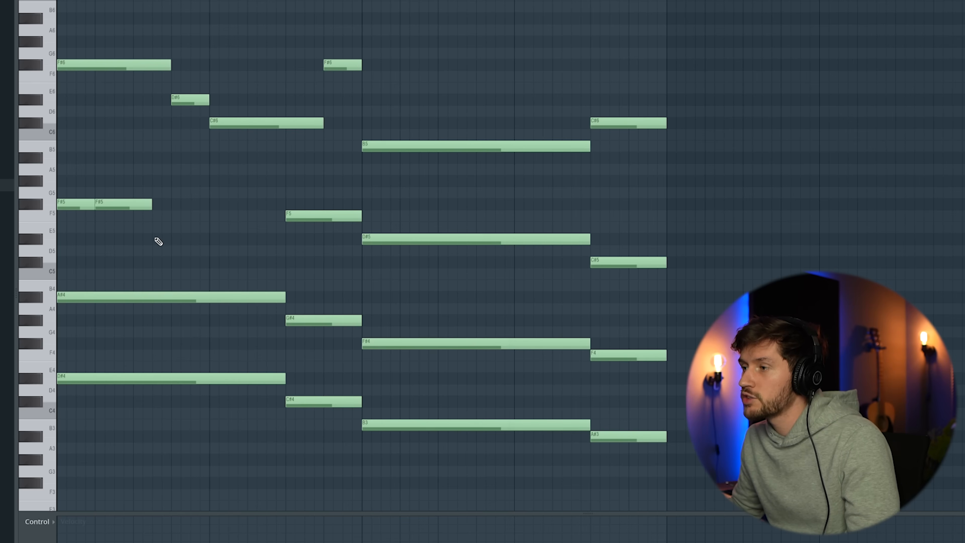
Add a run of short alternating D#5 and F5 notes after the F#5 pair, leading into a held F5 in bar 2.
click(156, 239)
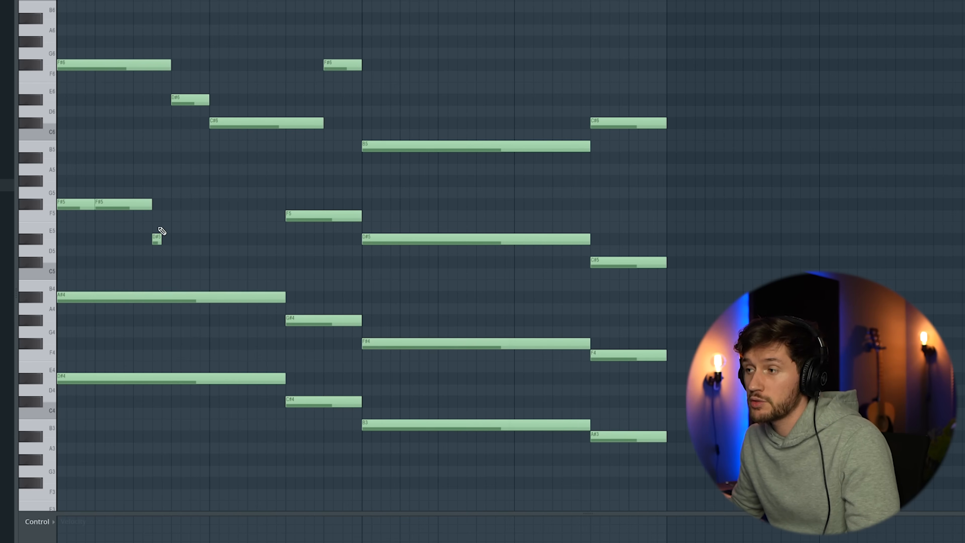
drag(213, 207, 279, 216)
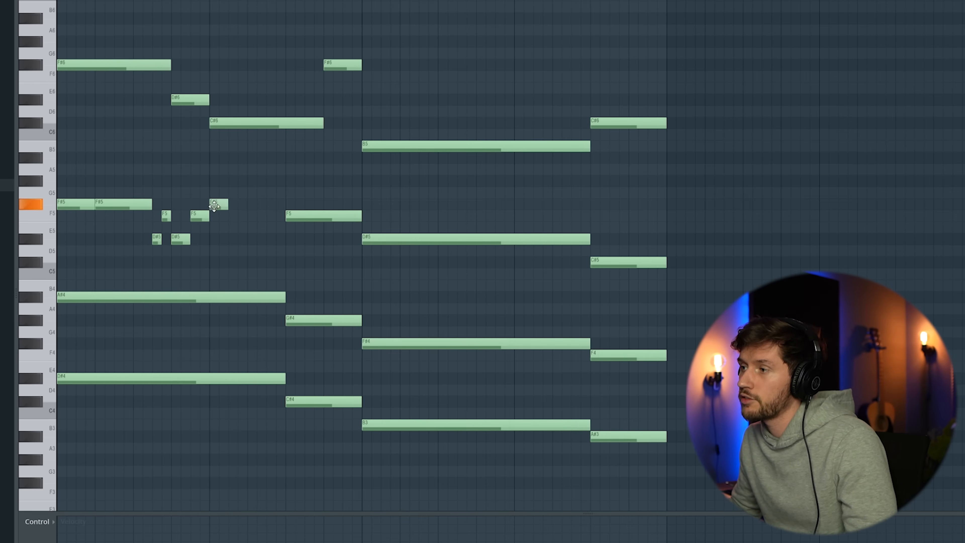
key(space)
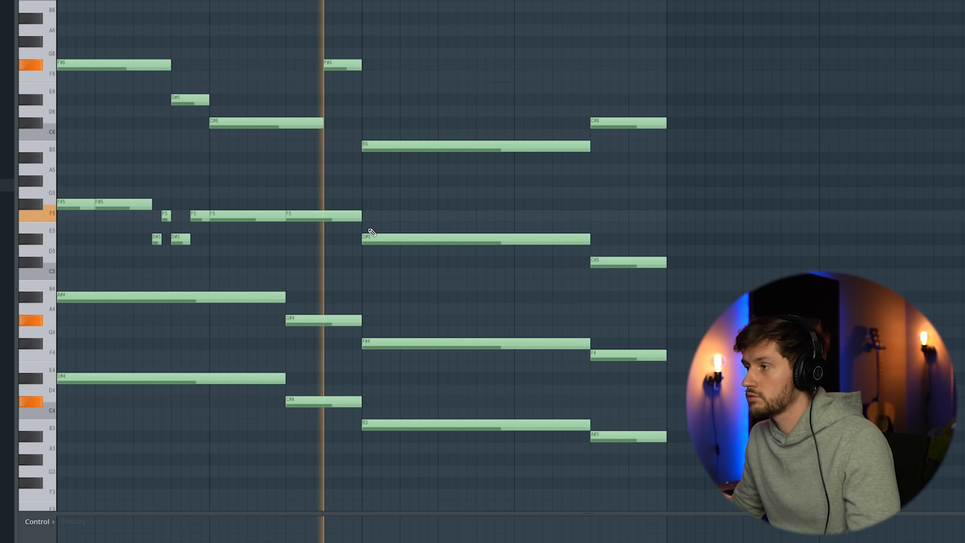
key(space)
Shorten the last F5 in bar 2, follow it with an F#5, and add short D#5 and F5 ornament notes around them.
drag(359, 217, 321, 215)
click(325, 205)
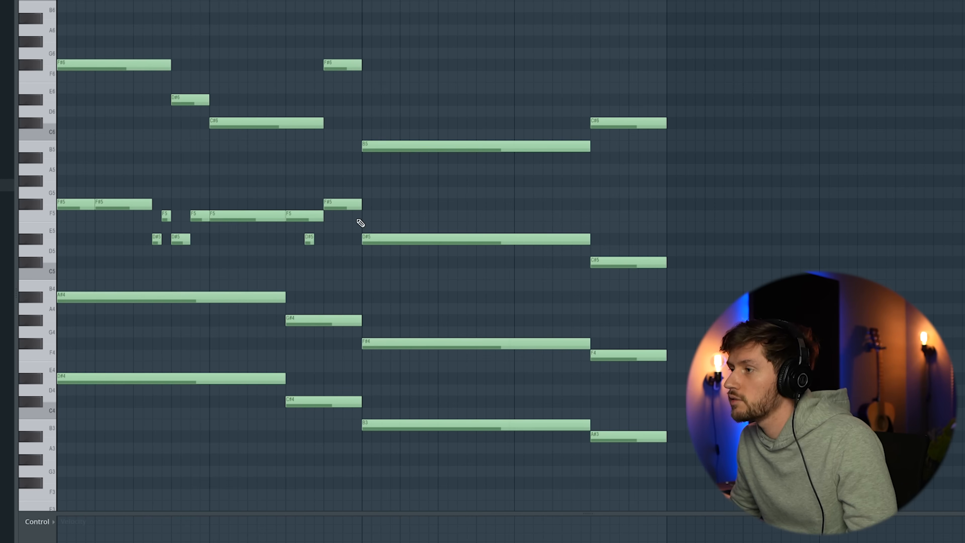
click(346, 215)
click(315, 218)
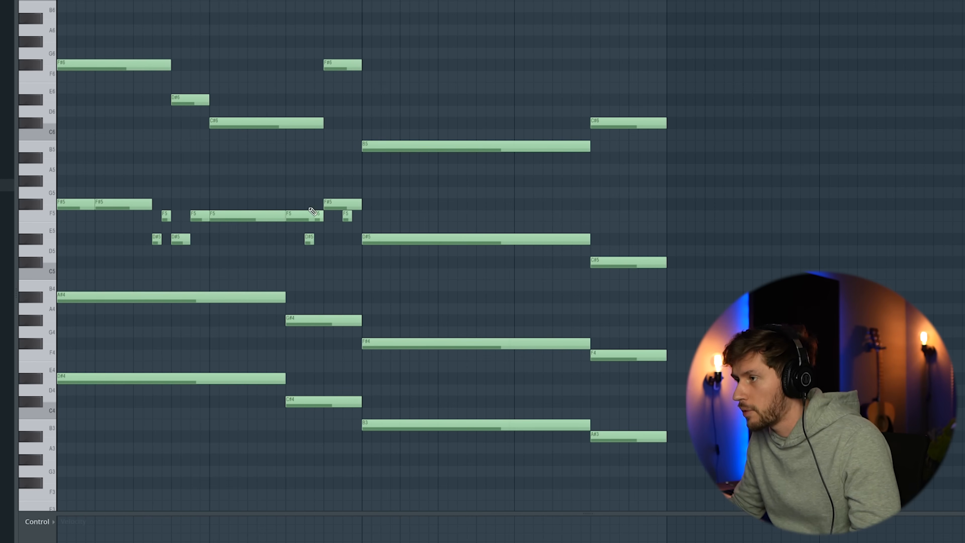
key(space)
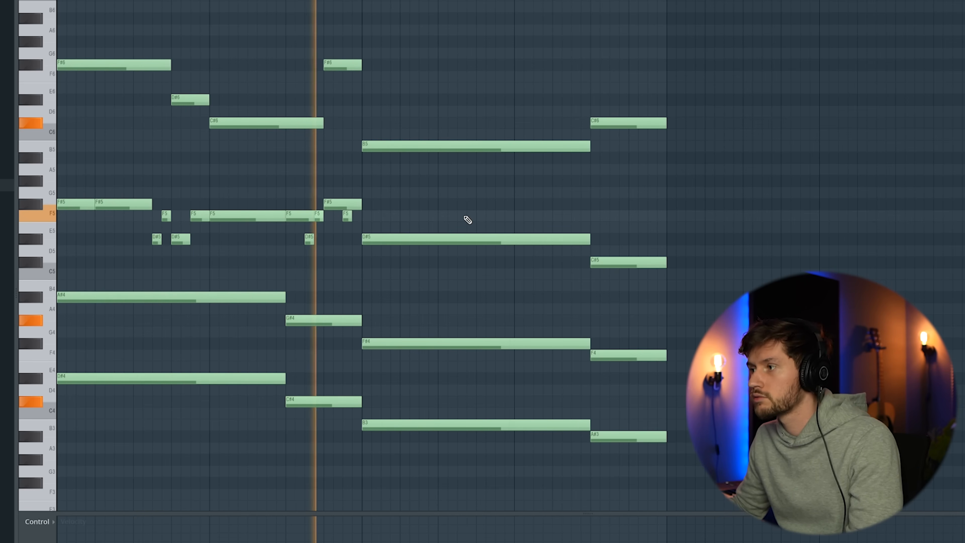
key(space)
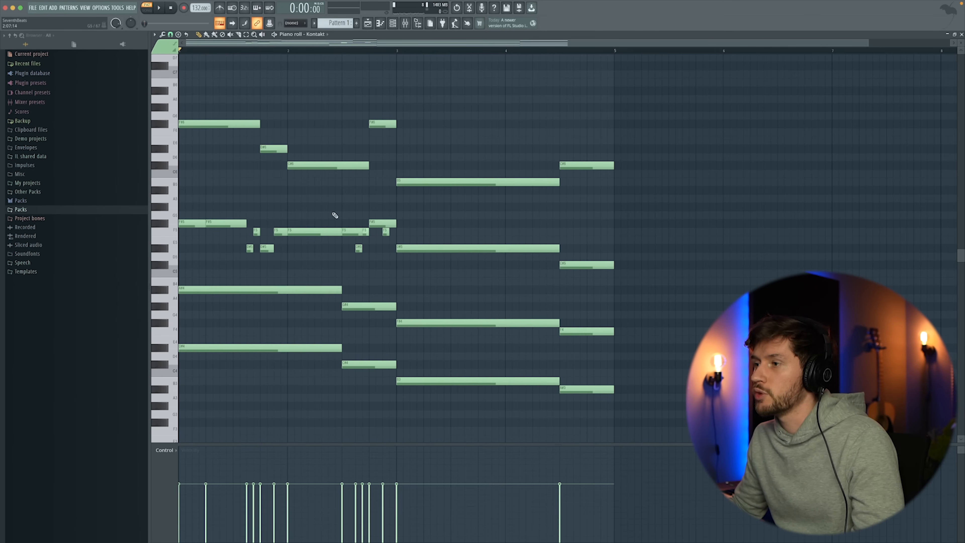
Split the long D#5 in bar 3 into two shorter notes and follow them with a copy of the bar 1 run, two semitones lower.
drag(558, 249, 430, 248)
drag(450, 250, 477, 250)
drag(252, 220, 282, 251)
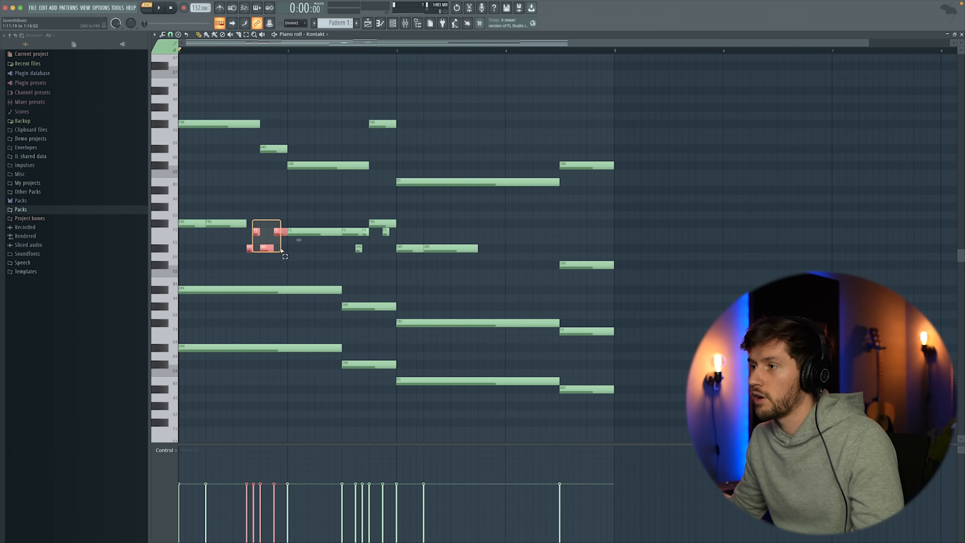
key(super+b)
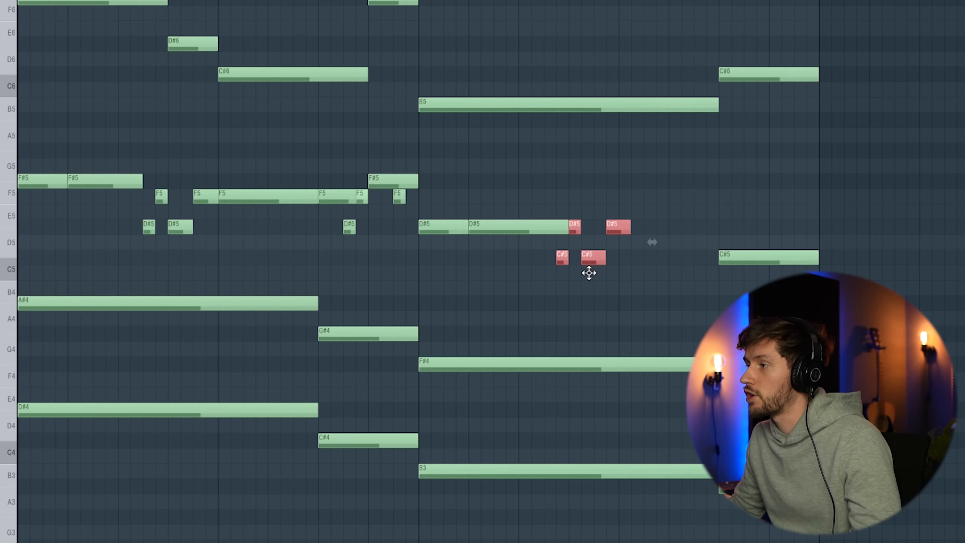
drag(588, 273, 586, 274)
right_click(530, 207)
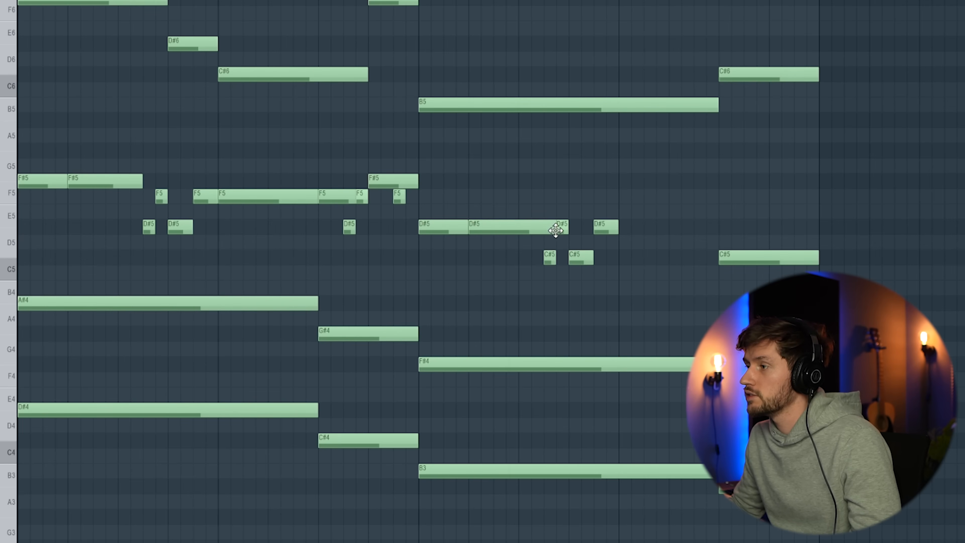
drag(514, 233, 543, 229)
key(space)
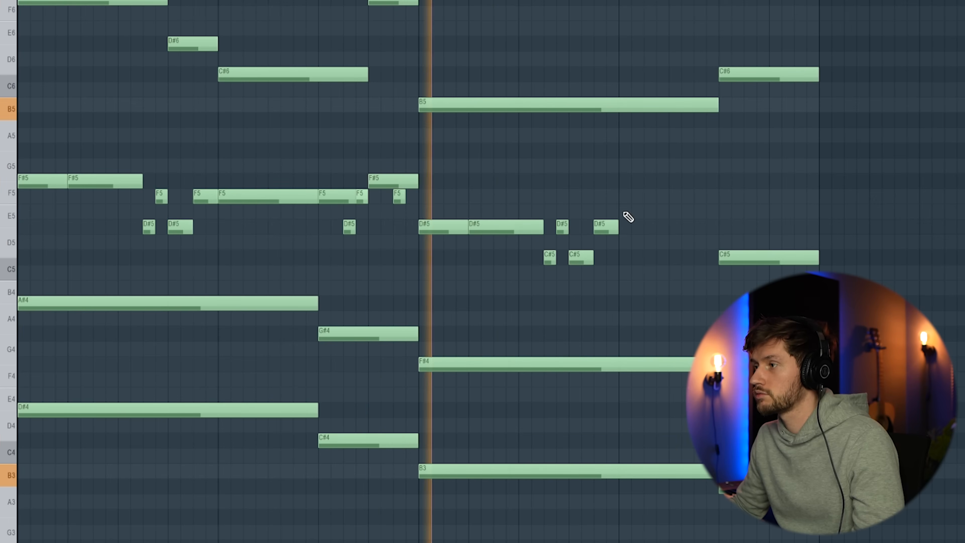
key(space)
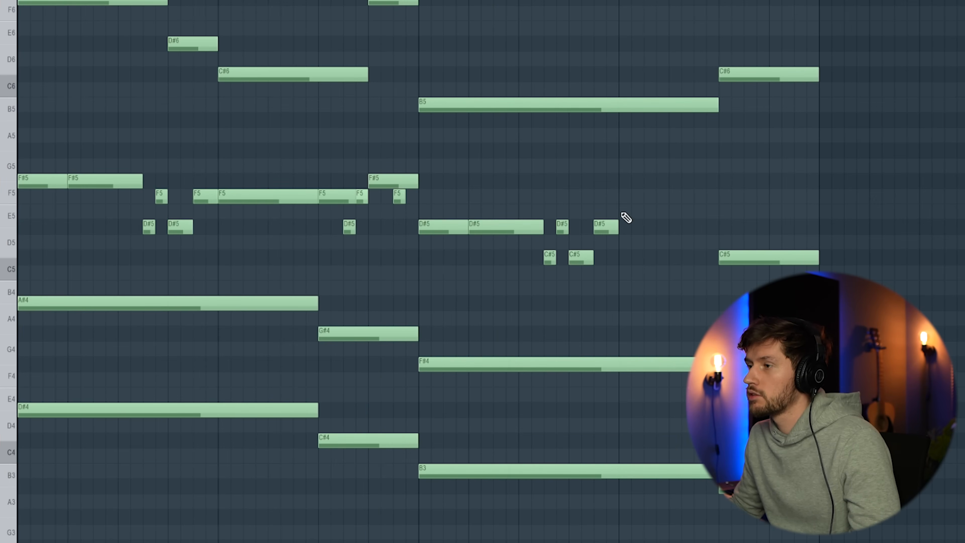
Fill the first half of bar 4 with a D#5 and add a half-bar F5 above the final C#5.
click(622, 228)
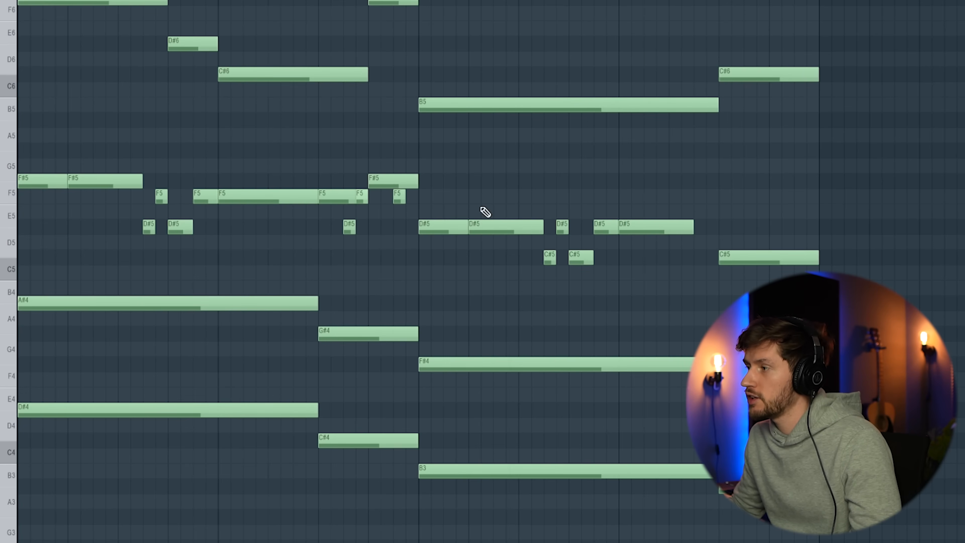
drag(687, 228, 694, 228)
drag(693, 229, 718, 228)
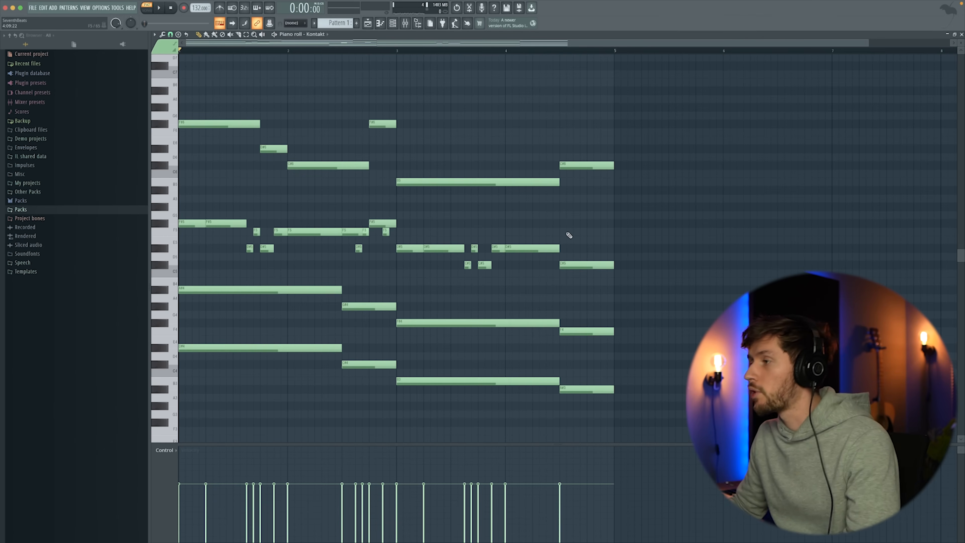
click(561, 231)
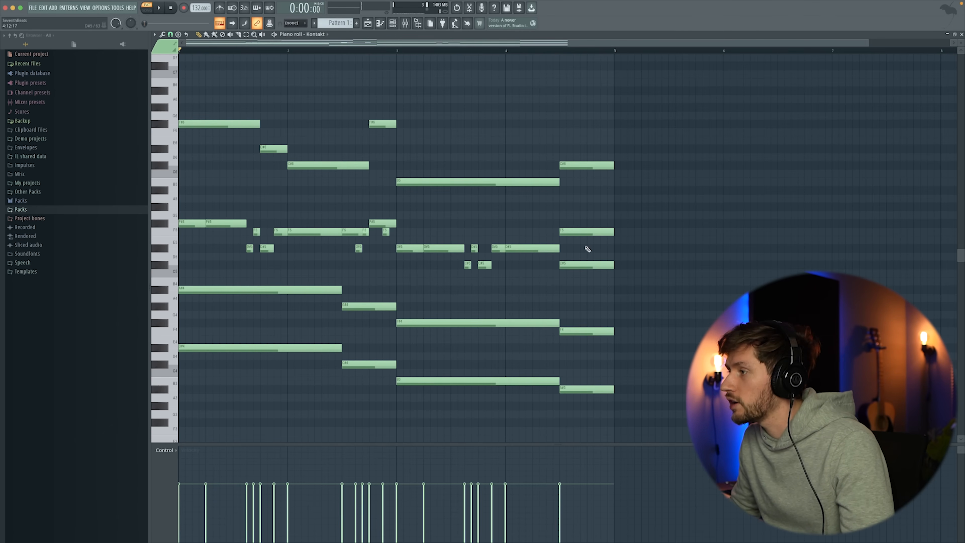
Play back the four-bar composition and duplicate all its notes into bars 5 to 8.
key(space)
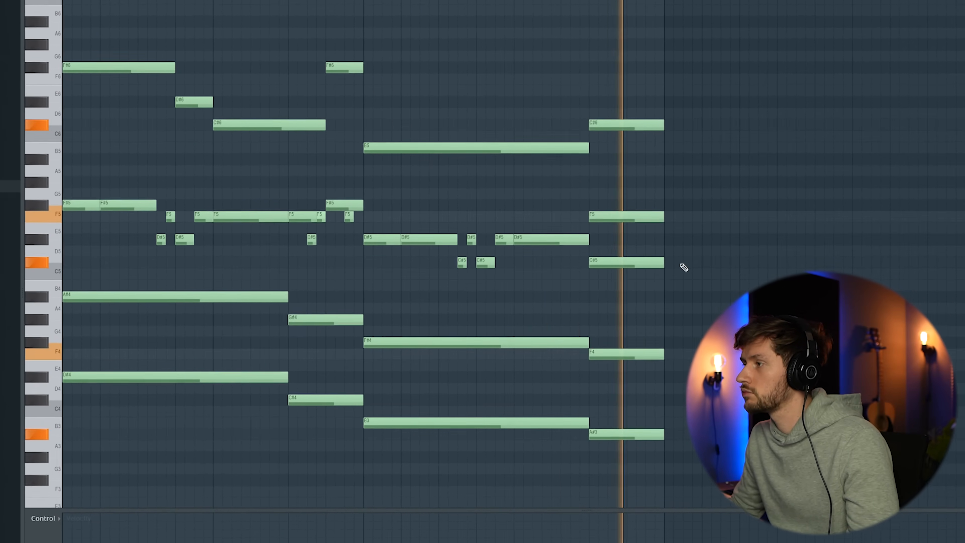
key(space)
drag(874, 90, 217, 397)
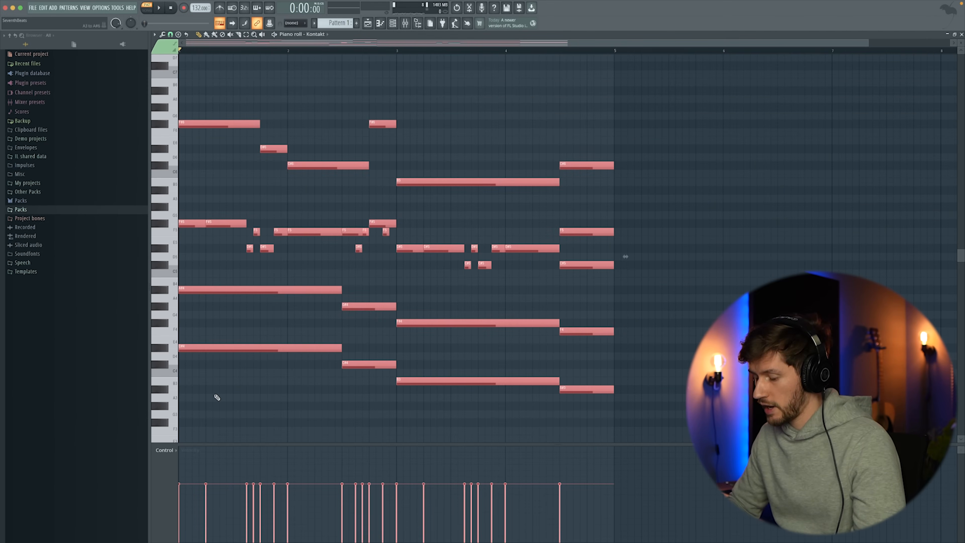
key(ctrl+b)
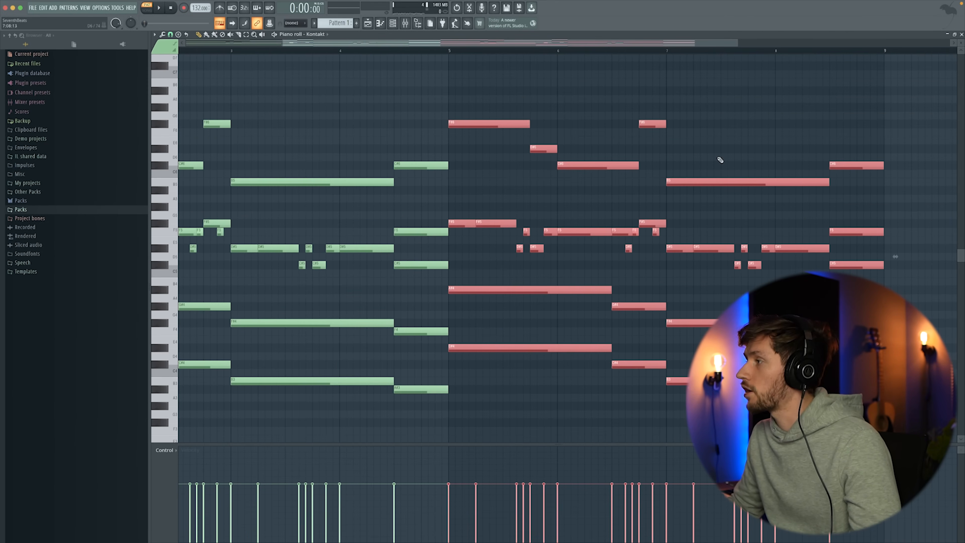
Shorten the final chord in bar 8 and repeat it as three two-step hits spaced three steps apart.
drag(841, 127, 856, 277)
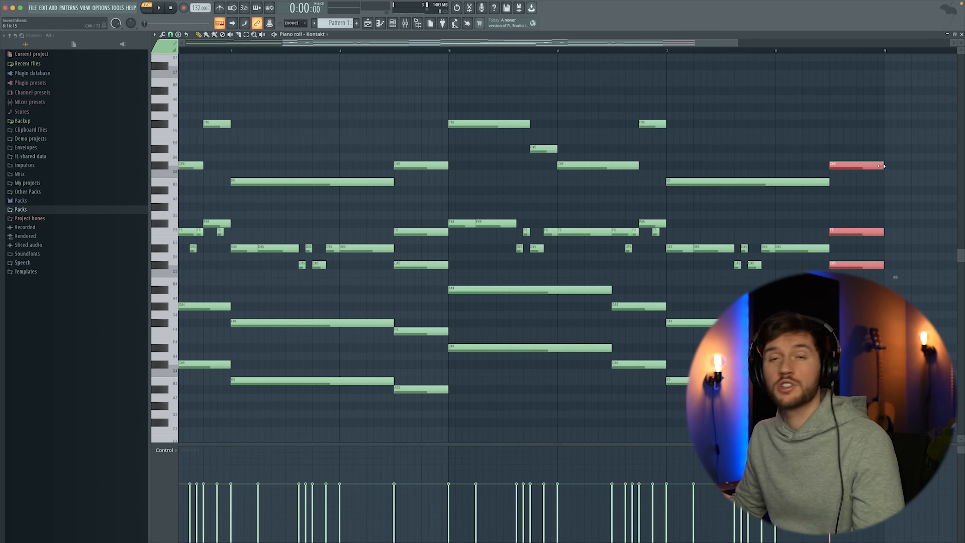
drag(884, 166, 854, 164)
key(ctrl+b)
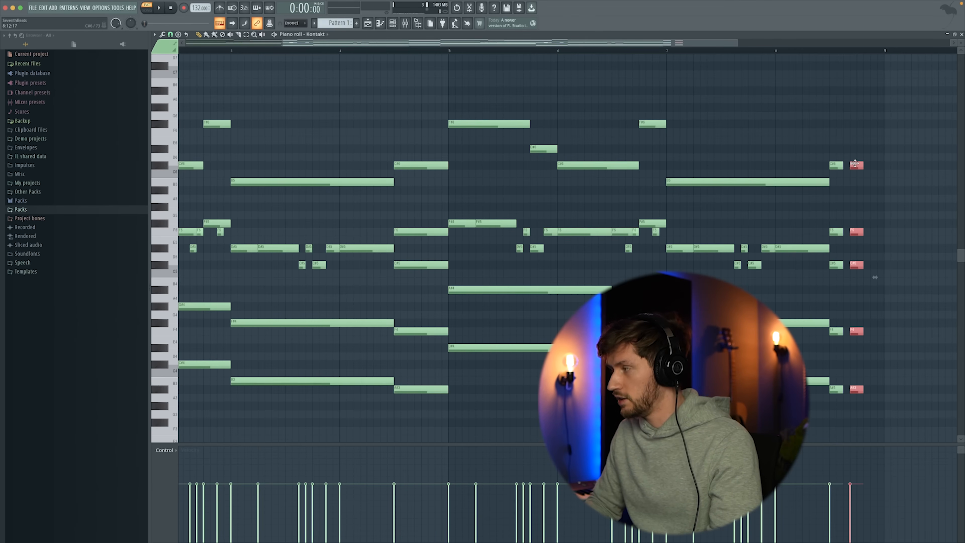
key(ctrl+b)
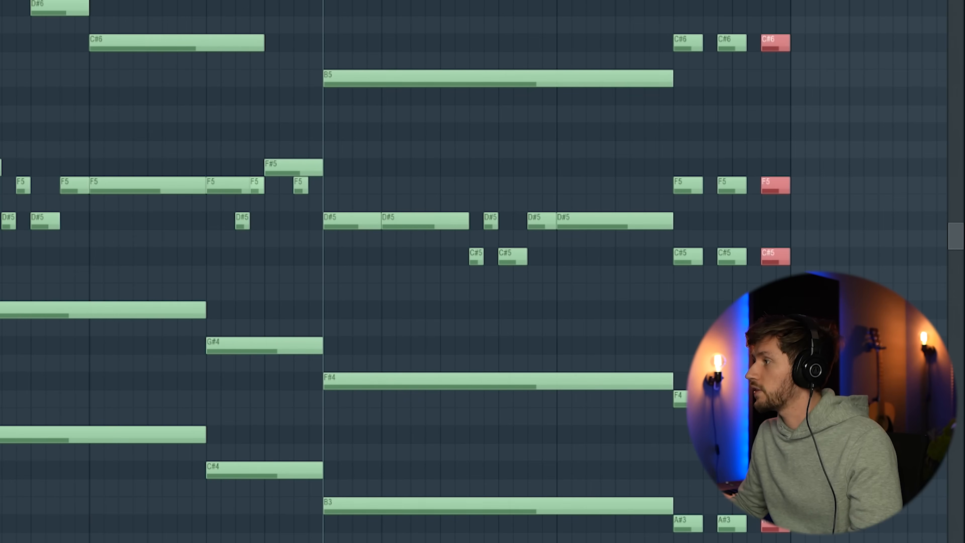
key(ctrl+d)
key(space)
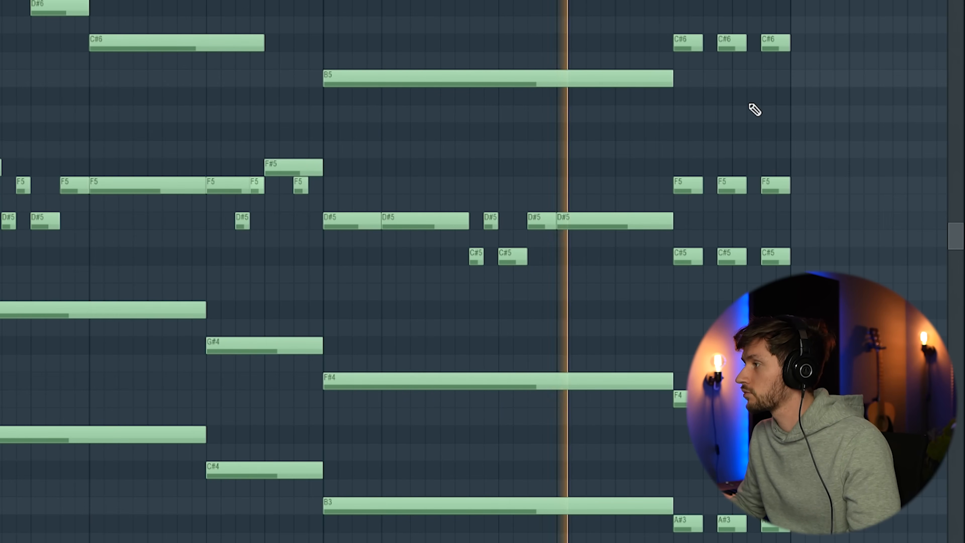
key(space)
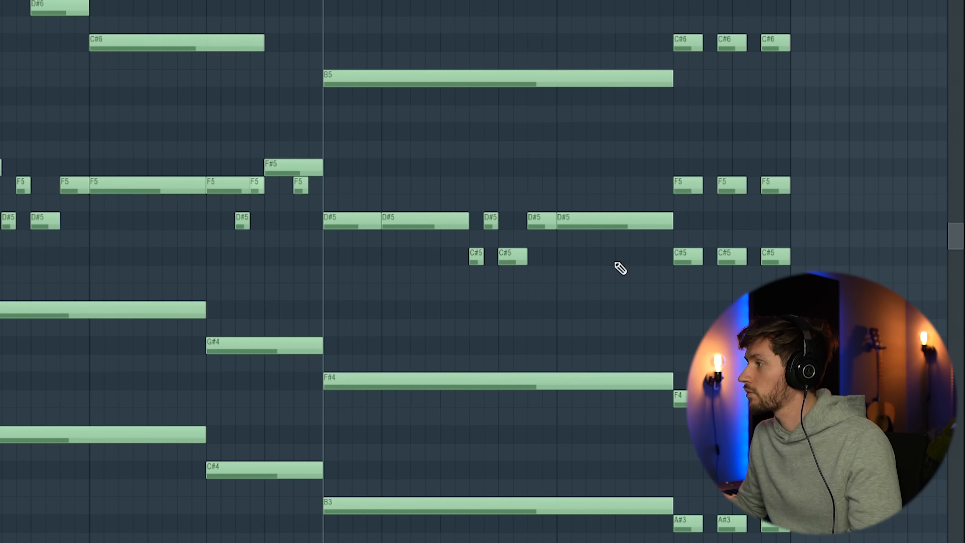
Add a one-step C#5 just before the three chord hits in bar 8 and play the passage back.
click(636, 252)
drag(632, 255, 652, 259)
key(space)
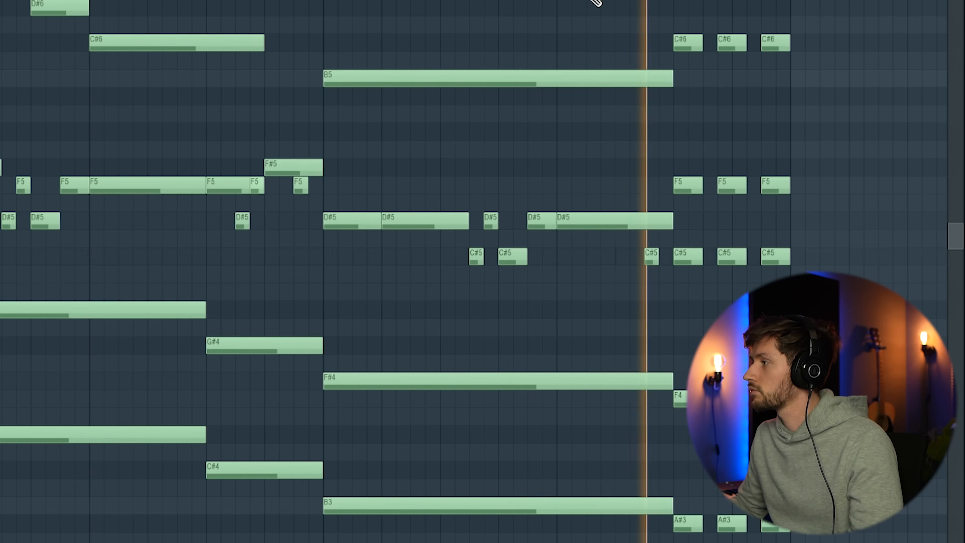
key(space)
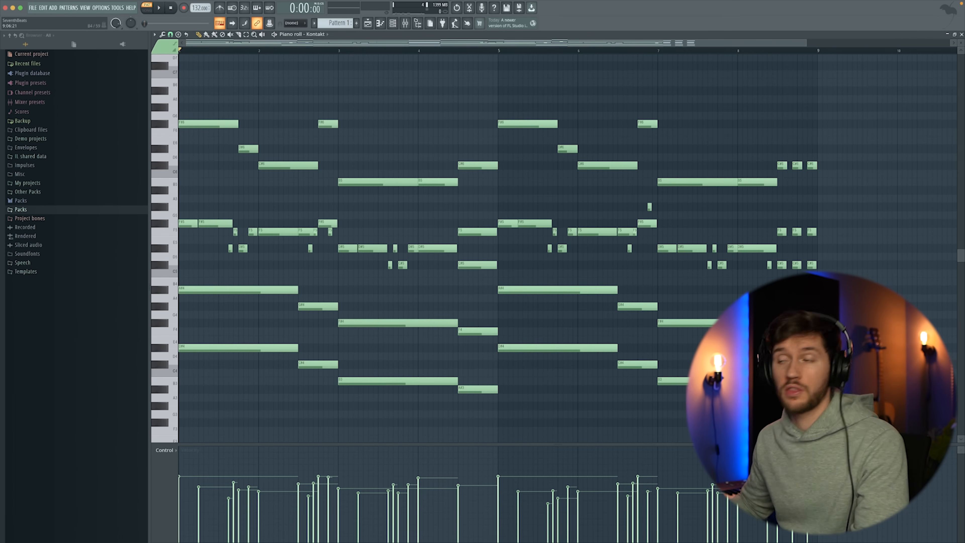
Play back the eight-bar pattern and replay it from the middle of bar 6.
key(space)
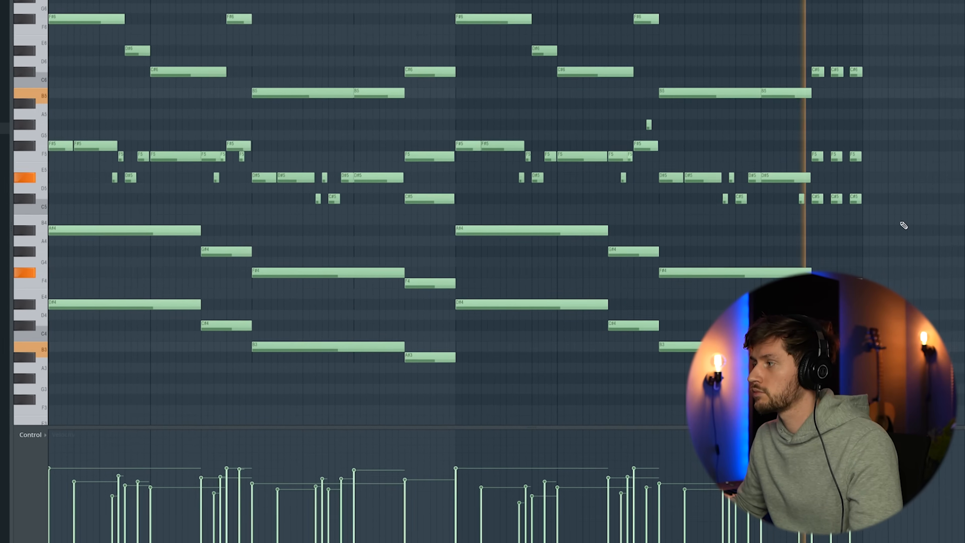
key(space)
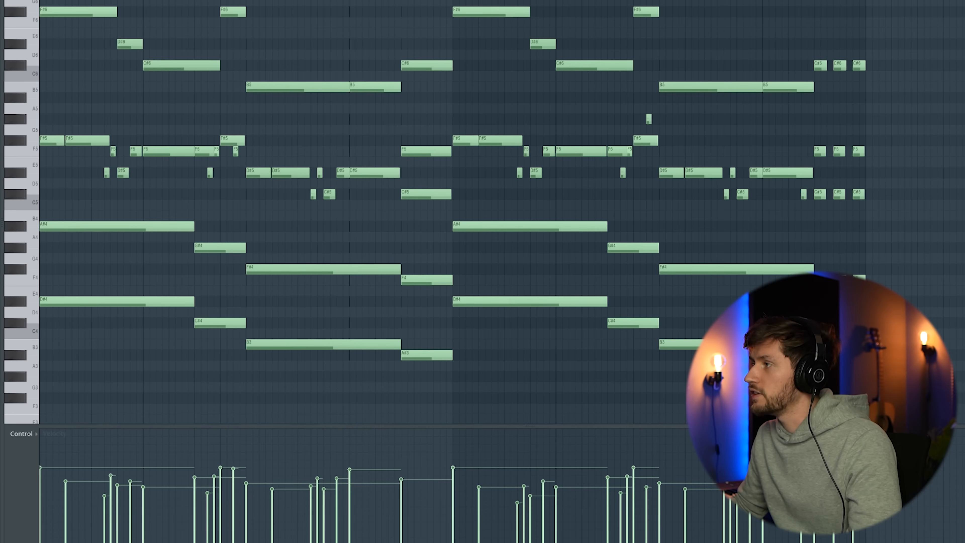
click(607, 1)
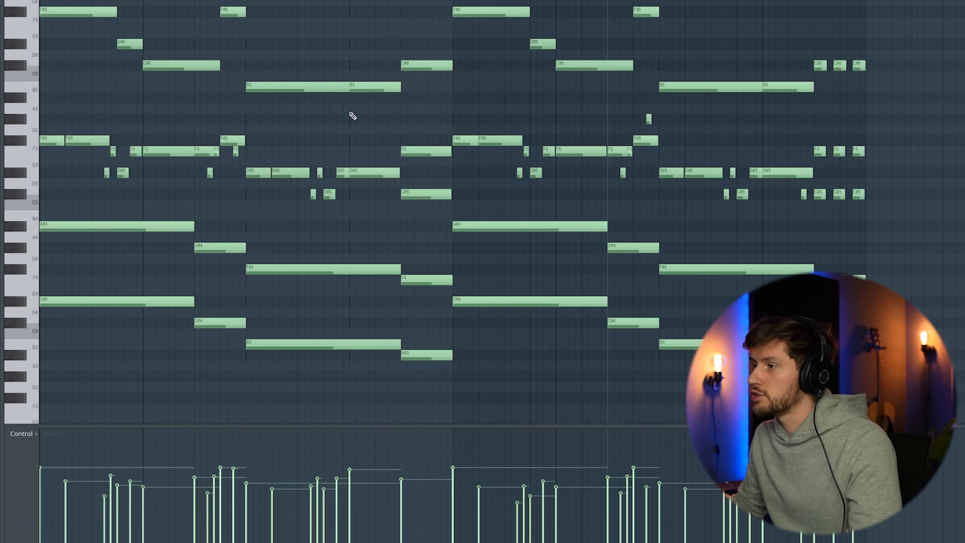
click(648, 119)
key(space)
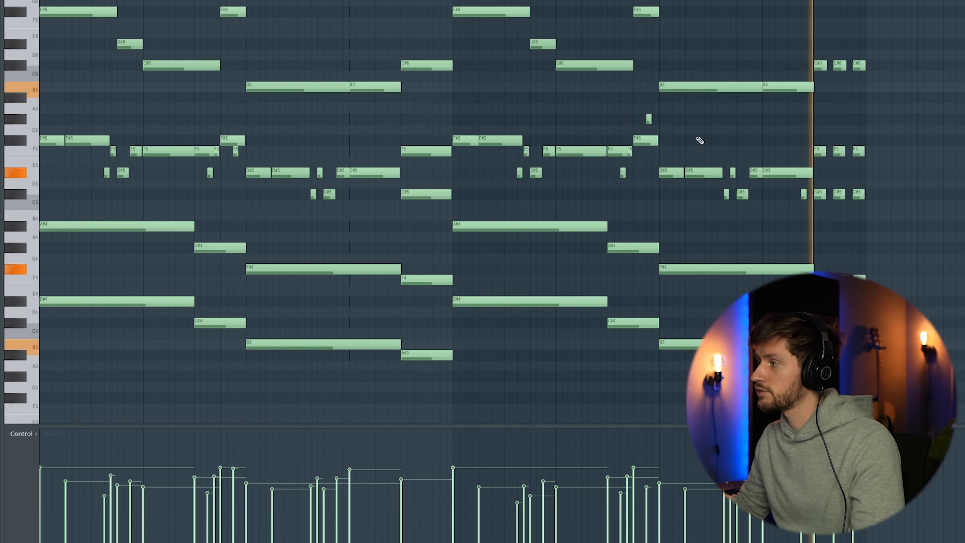
key(space)
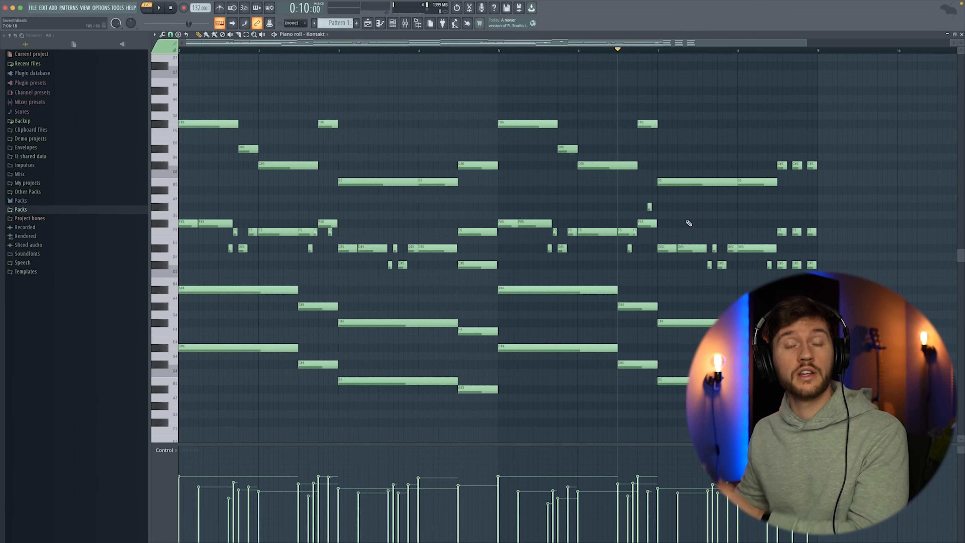
Clone the Kontakt channel in the channel rack and close the clone's instrument window.
key(F6)
right_click(361, 236)
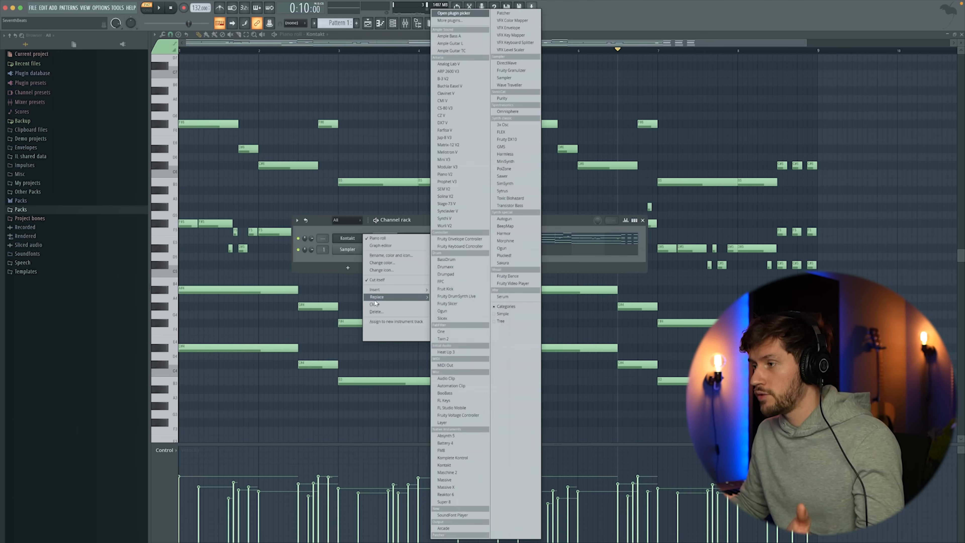
click(375, 304)
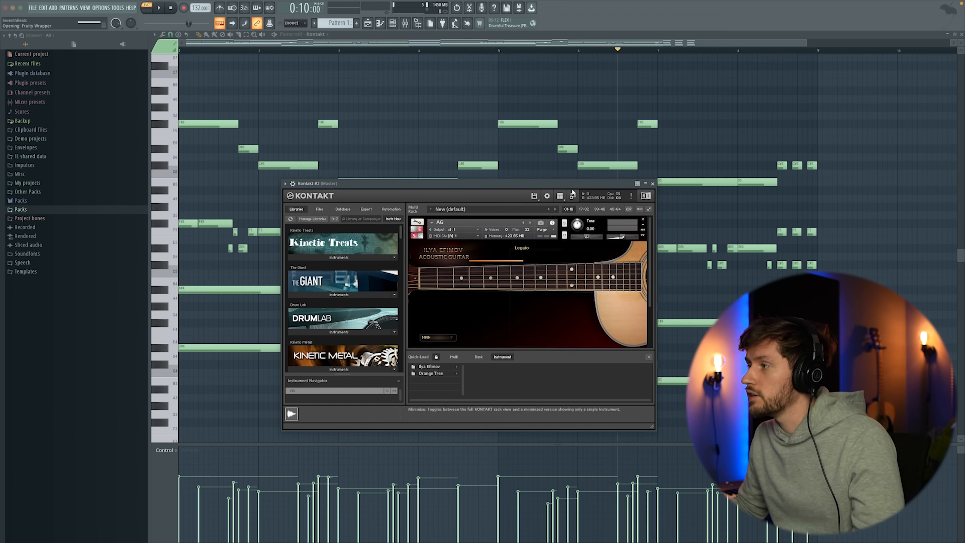
click(652, 183)
key(F5)
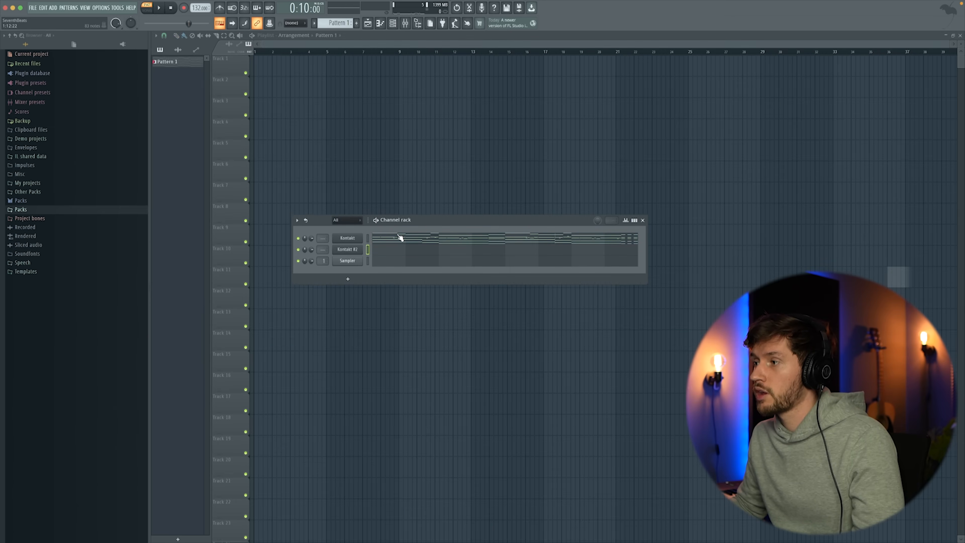
Copy the chords and counter-melody of bars 1 to 4 into the cloned Kontakt channel.
click(400, 238)
drag(186, 203, 518, 412)
click(393, 24)
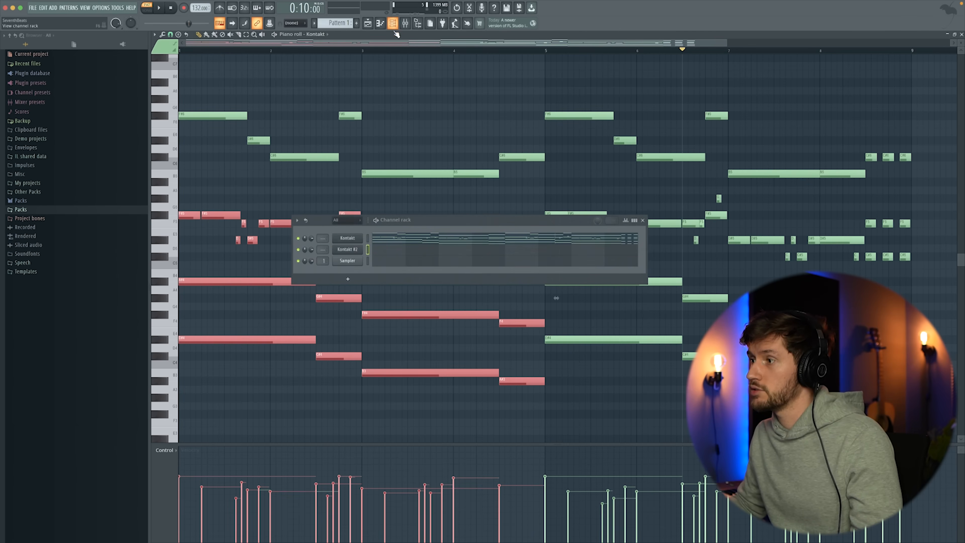
click(389, 249)
key(super+v)
Reduce the pasted notes to the chords and add a middle F#4 to the first chord and F4 to the second.
drag(77, 50, 261, 209)
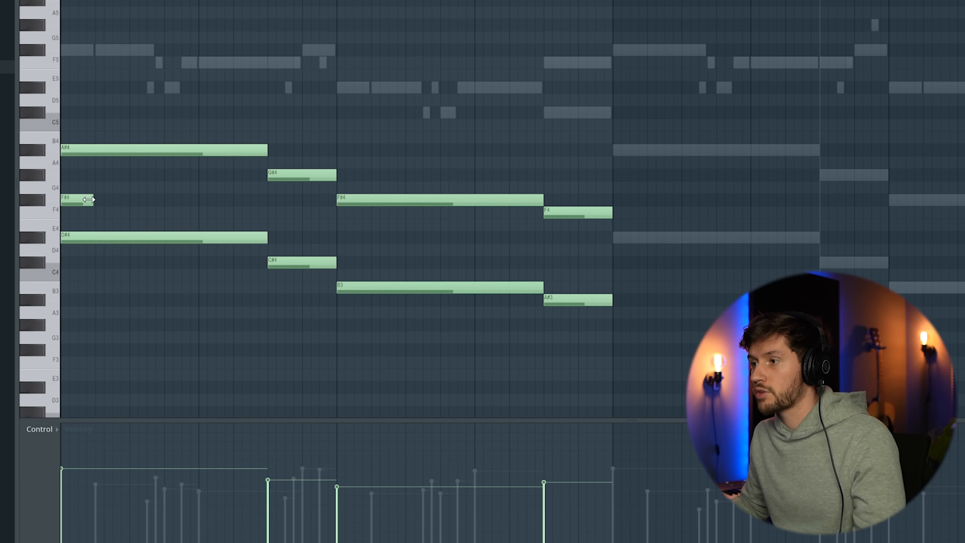
click(305, 190)
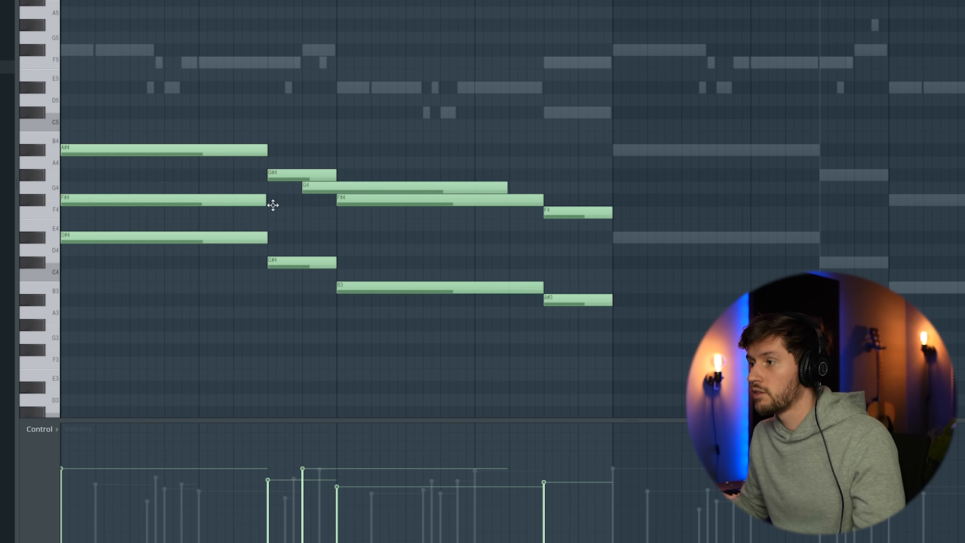
right_click(315, 188)
click(268, 212)
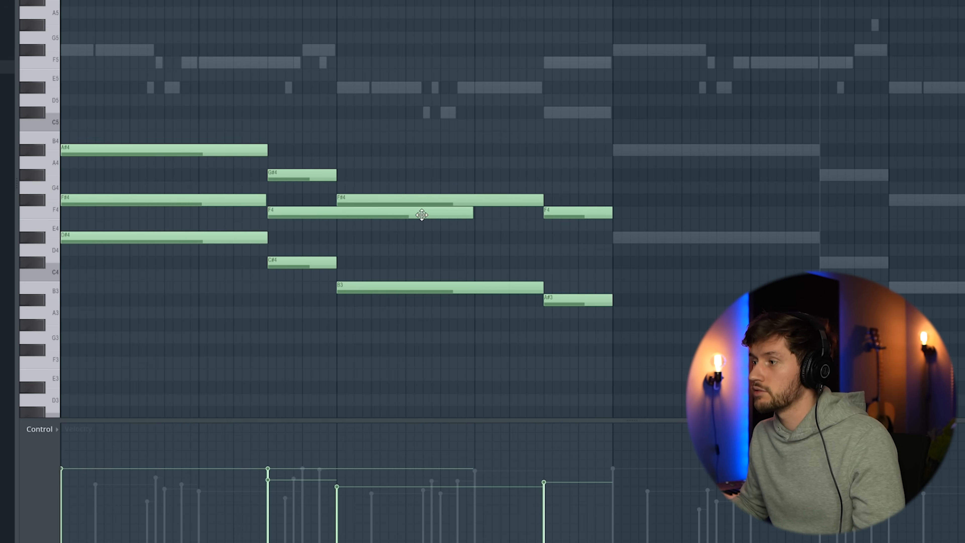
drag(470, 214, 334, 214)
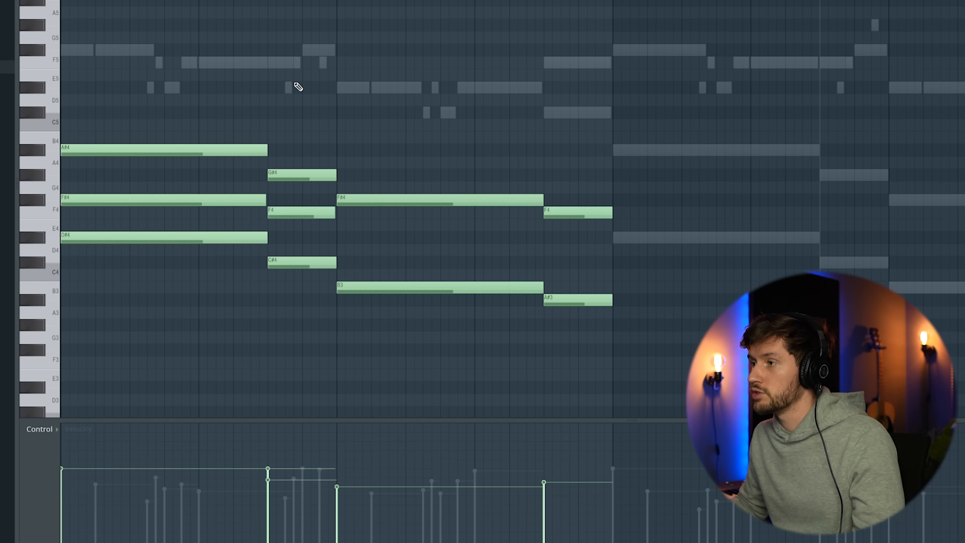
Add a D#4 to the third chord and a D4 to the fourth, each matching its chord's length, and play them back.
click(354, 242)
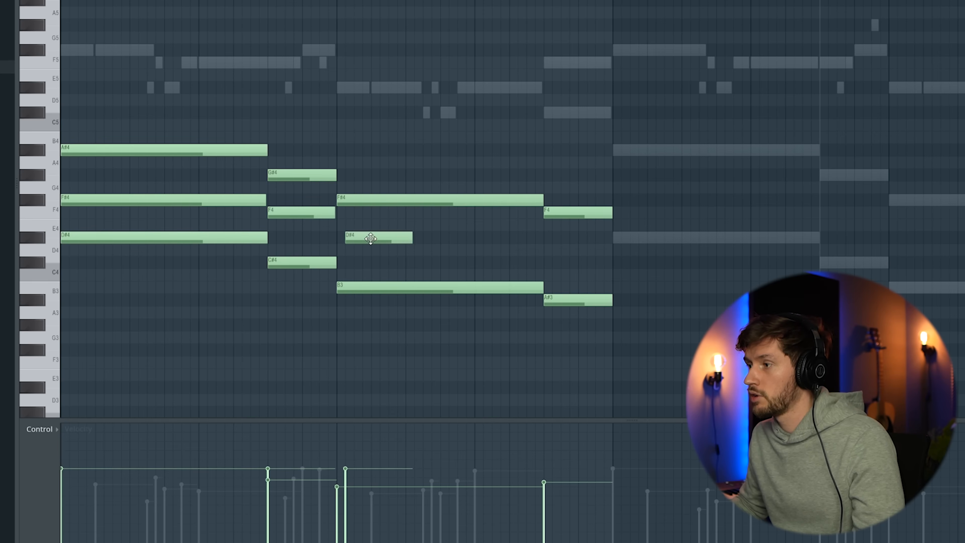
drag(403, 239, 529, 236)
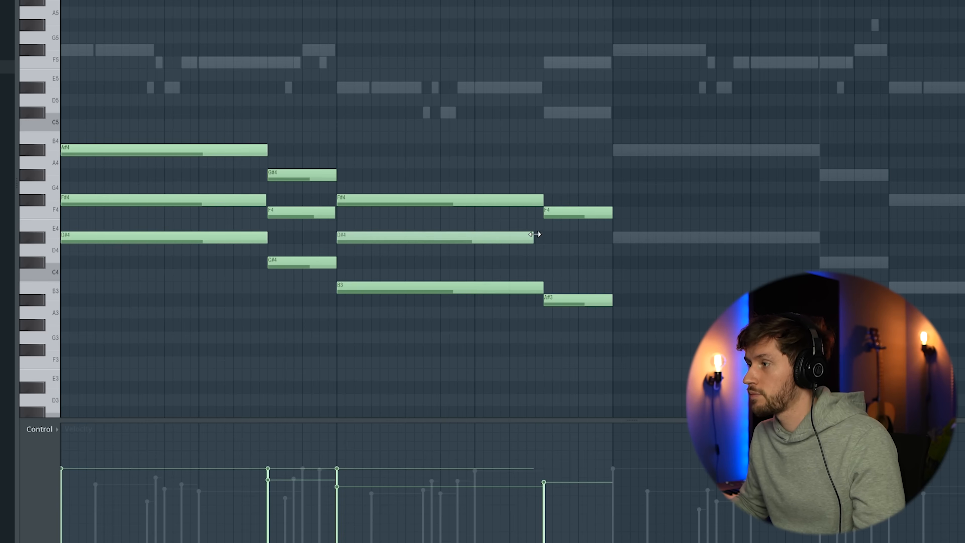
click(547, 252)
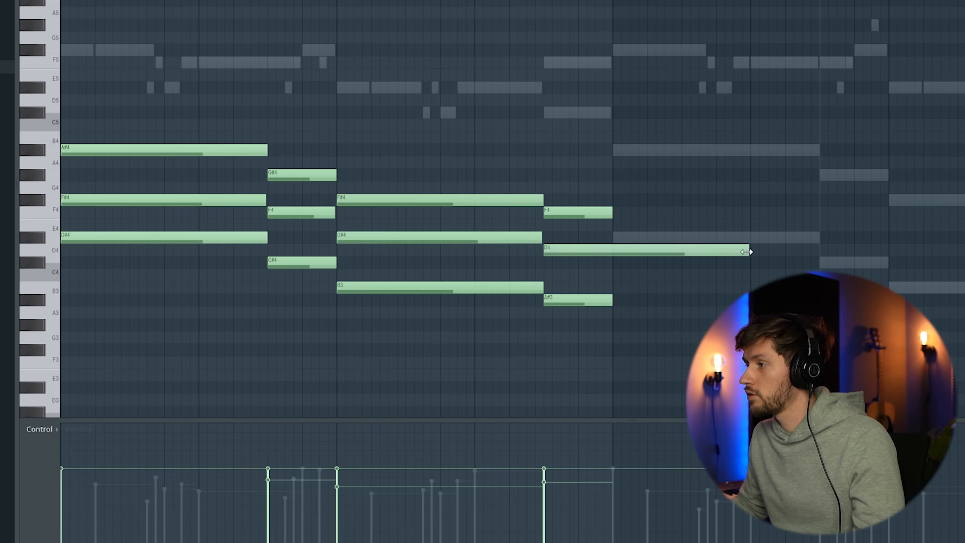
drag(747, 251, 612, 251)
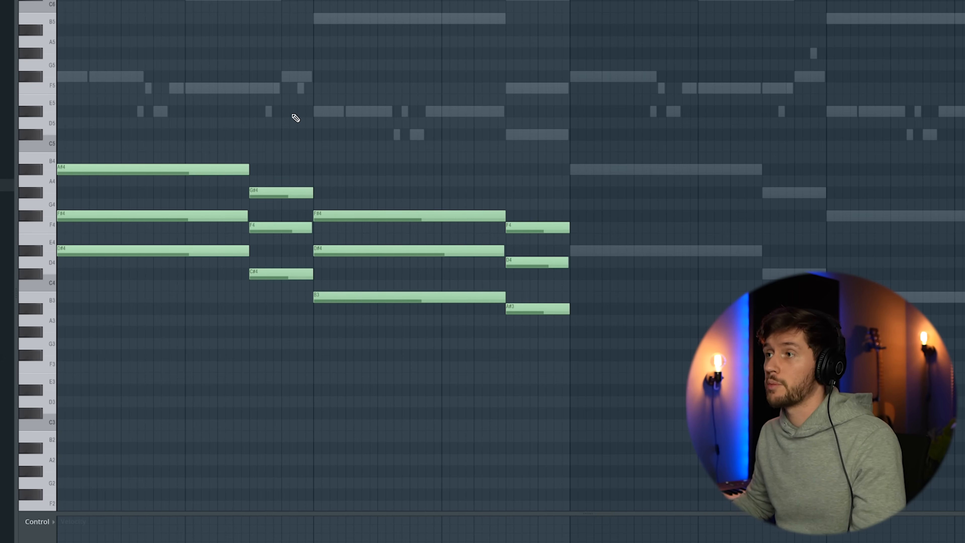
key(space)
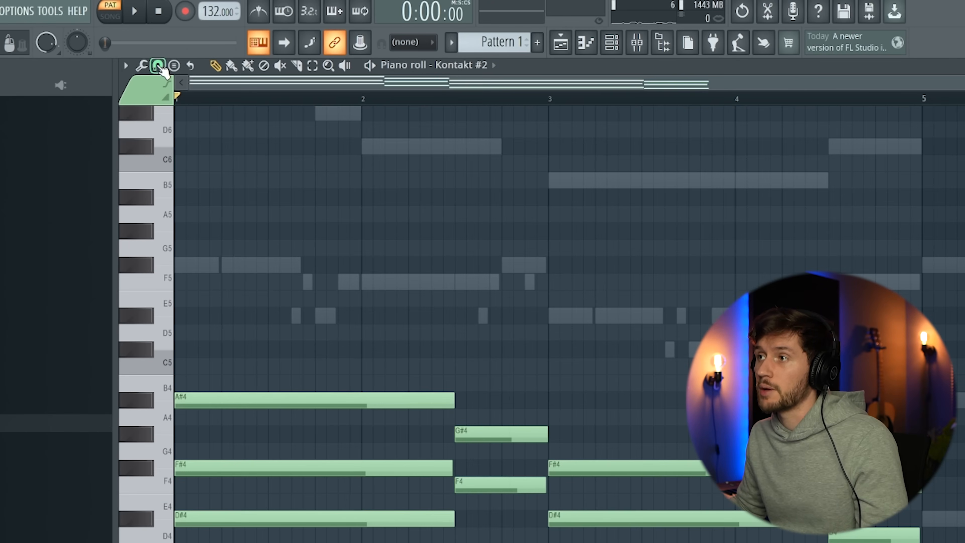
Set snapping to 1/3 step and turn the first chord into a one-beat triplet arpeggio of D#4, F#4 and A#4.
click(159, 68)
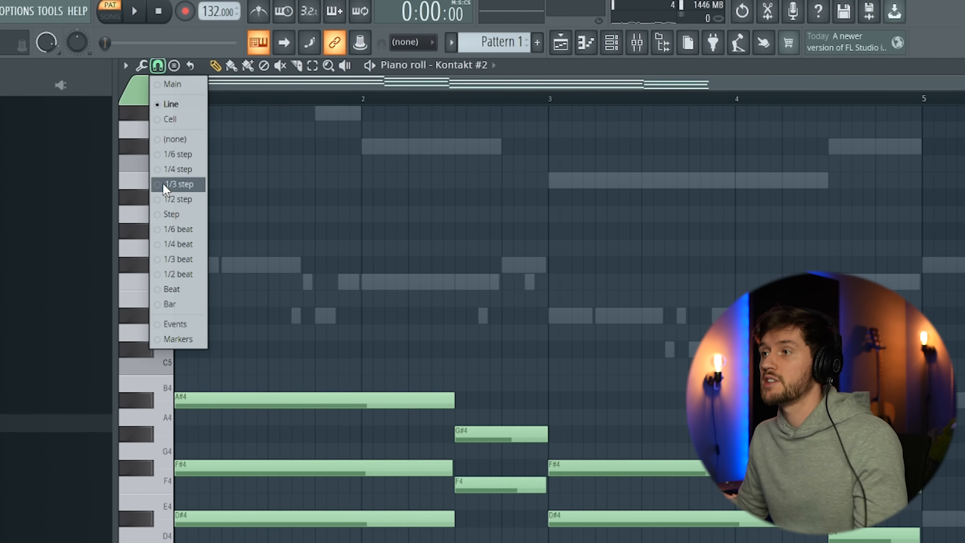
click(163, 184)
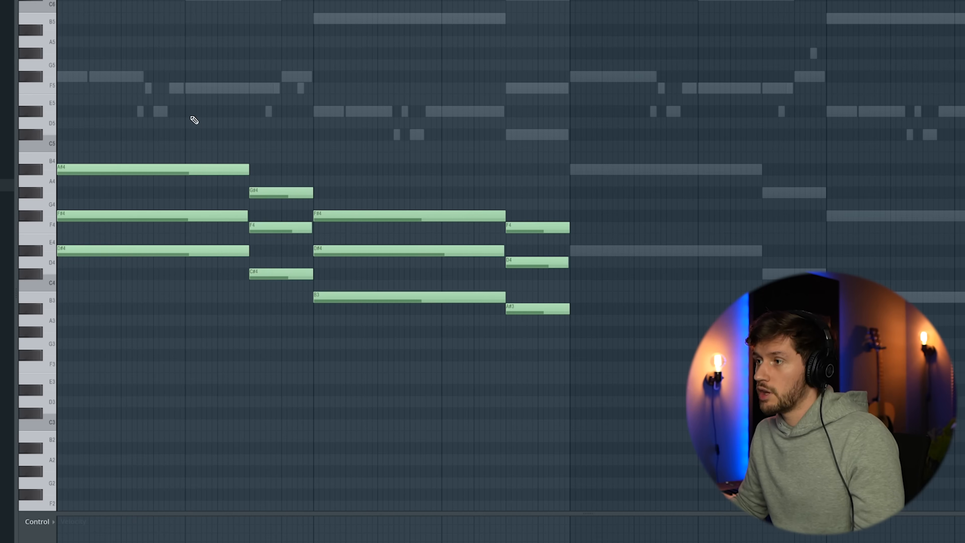
drag(190, 107, 190, 281)
drag(248, 170, 92, 173)
ctrl+click(120, 209)
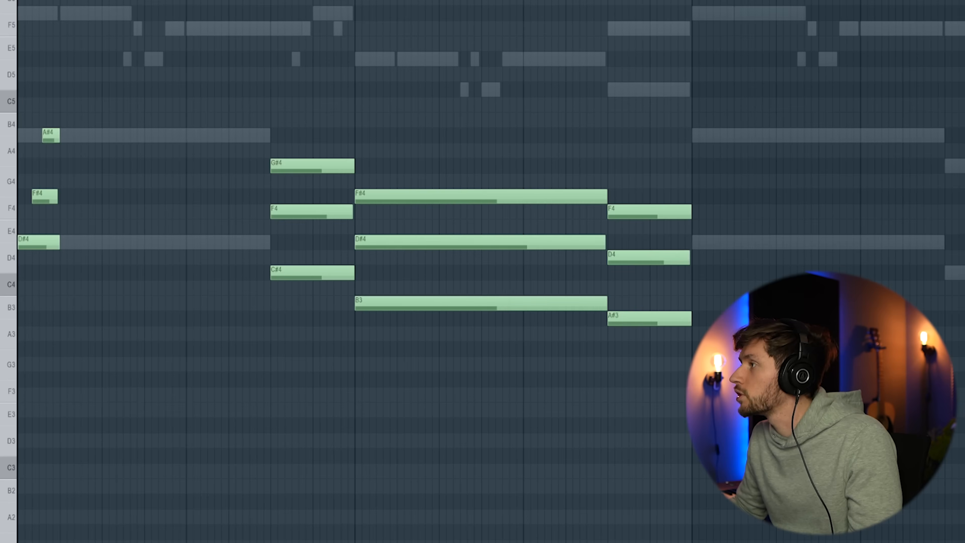
scroll(490, 271, up, 3)
key(space)
key(space)
drag(70, 138, 76, 139)
key(space)
key(space)
Repeat the one-beat D#4, F#4, A#4 arpeggio five more times up to the second chord and play it back.
drag(120, 250, 38, 103)
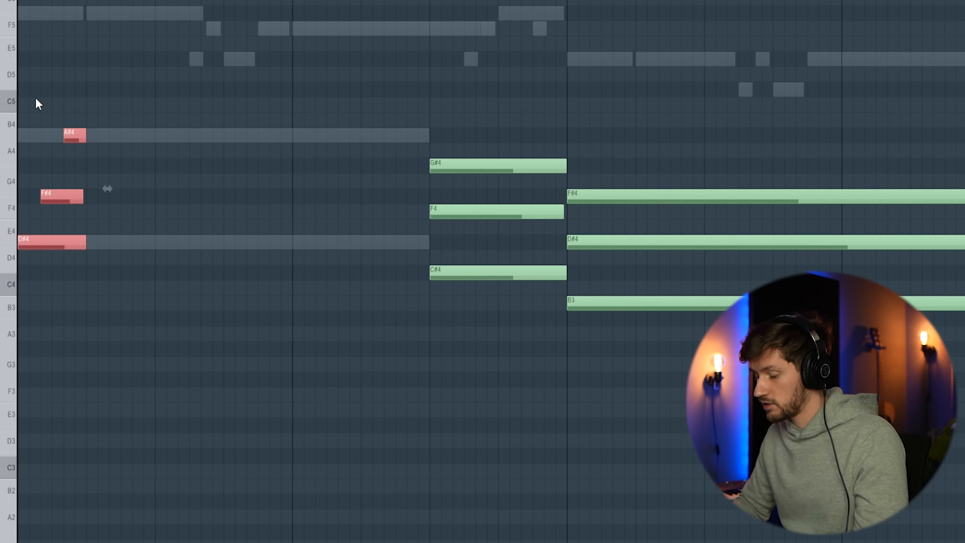
key(ctrl+b)
key(ctrl+b)
key(ctrl+b)
key(ctrl+b)
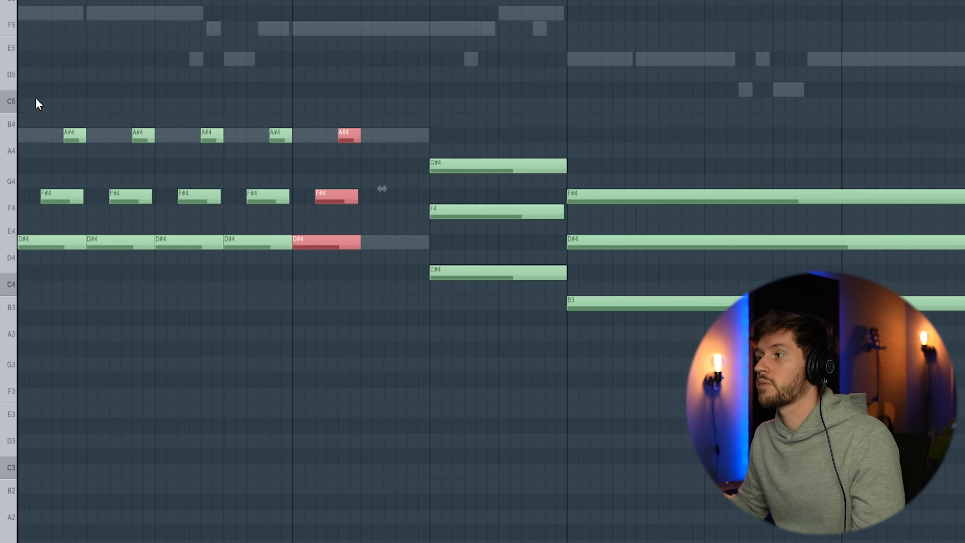
key(ctrl+b)
key(space)
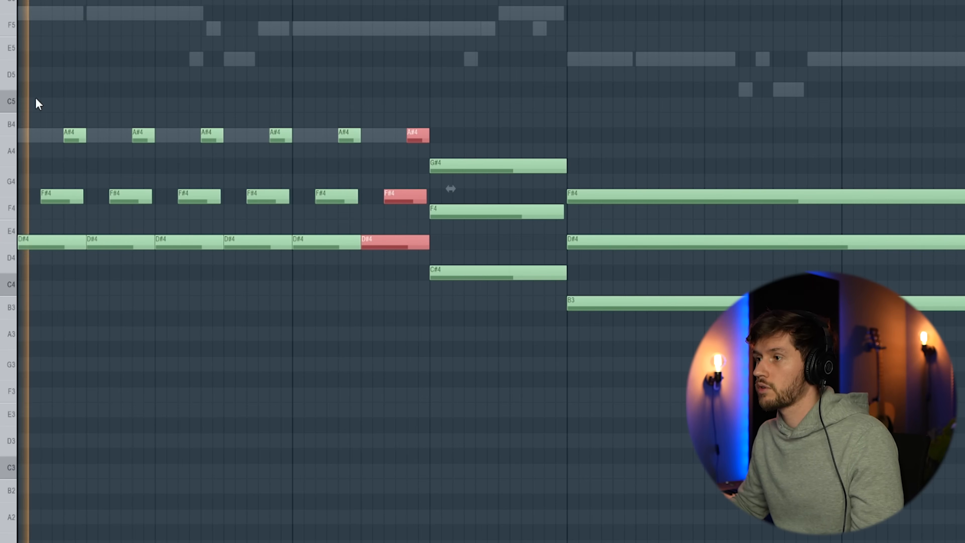
key(ctrl+d)
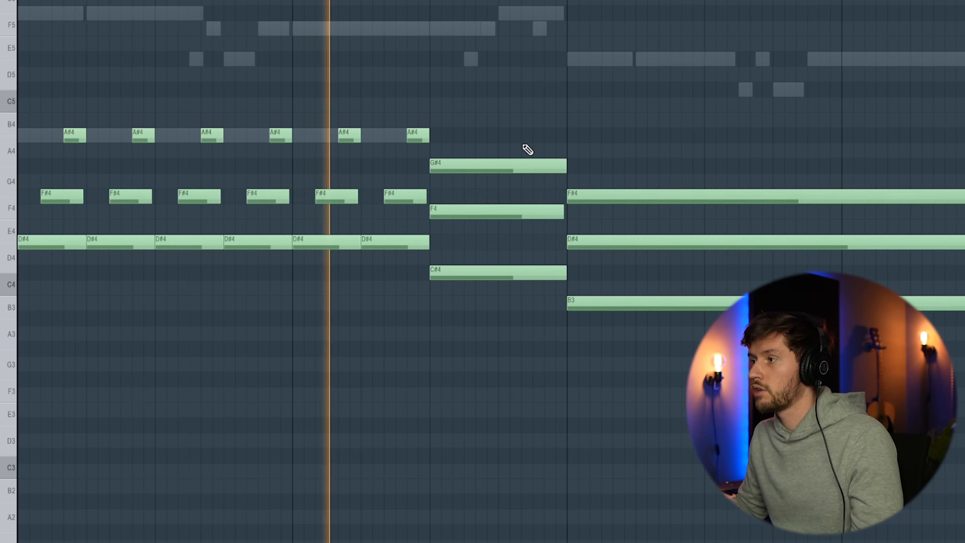
key(space)
Shorten the second chord to one beat and turn it into a C#4, F4, G#4 arpeggio played twice.
drag(524, 133, 525, 303)
drag(566, 165, 495, 165)
click(463, 211)
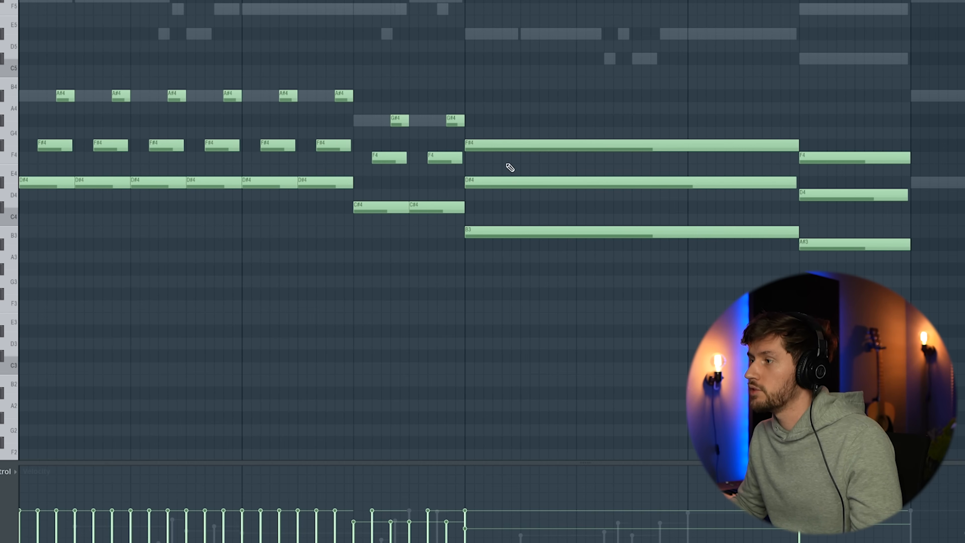
Replace the held chord in bar 3 with a copy of the first arpeggio run, transposed down four semitones.
right_click(518, 145)
right_click(522, 182)
right_click(528, 232)
drag(22, 68, 474, 233)
key(ctrl+b)
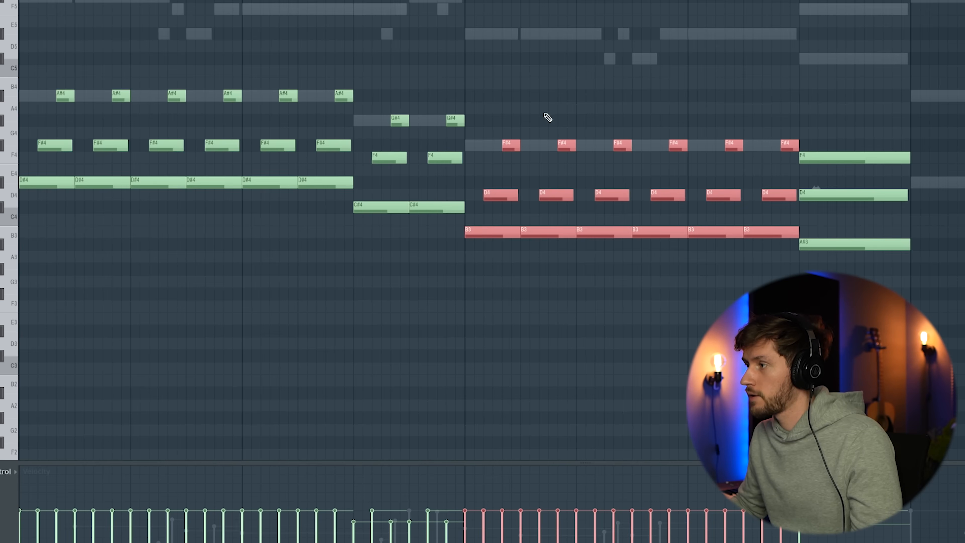
Raise the D4 notes in the third chord's arpeggio run by one semitone to D#4.
right_click(547, 119)
drag(487, 177, 778, 201)
key(shift+Up)
right_click(826, 100)
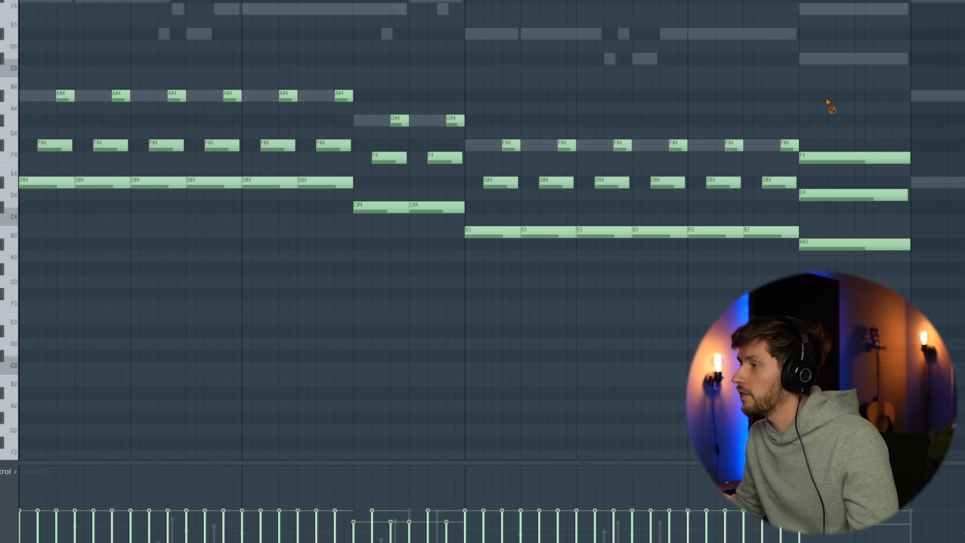
Replace the held fourth chord with an A#3, D4, F4 arpeggio played twice and play the progression back.
right_click(845, 157)
right_click(845, 194)
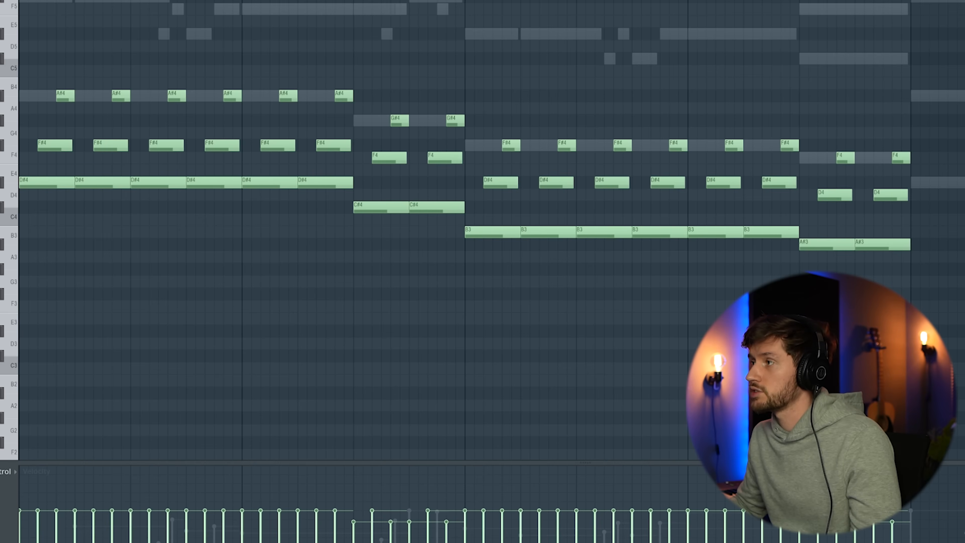
scroll(597, 36, down, 2)
key(space)
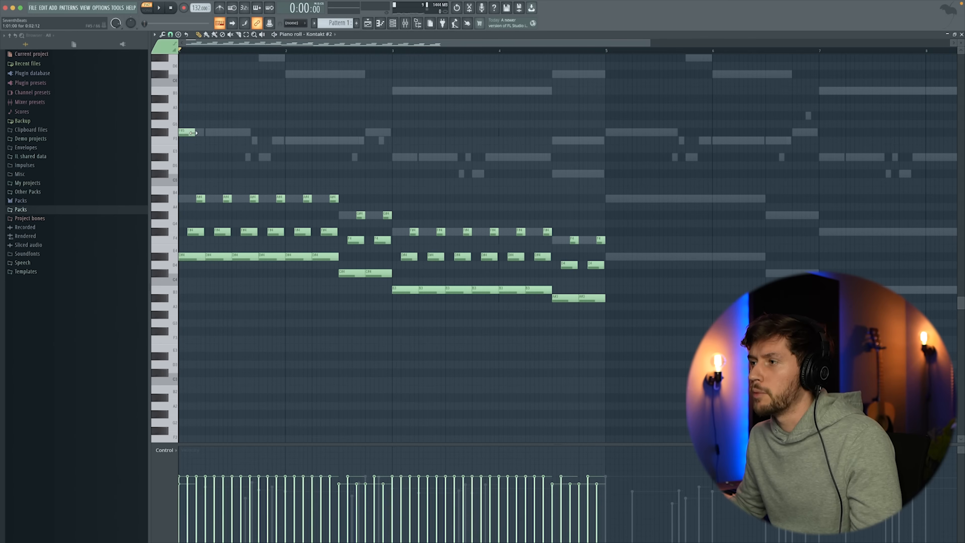
Draw held top notes above the first three arpeggios: F#5, G#5 and D#5, each lasting as long as its chord.
drag(195, 132, 289, 136)
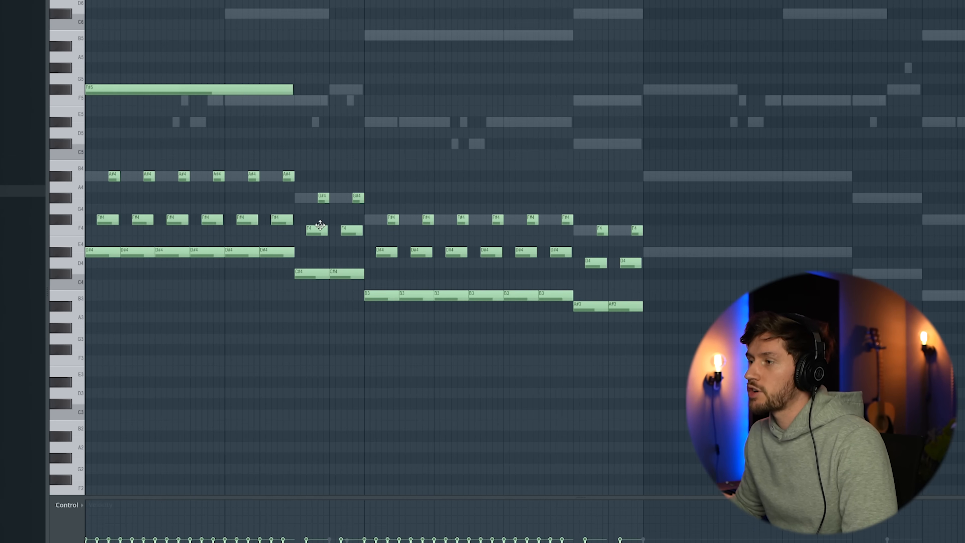
click(299, 67)
drag(502, 69, 366, 72)
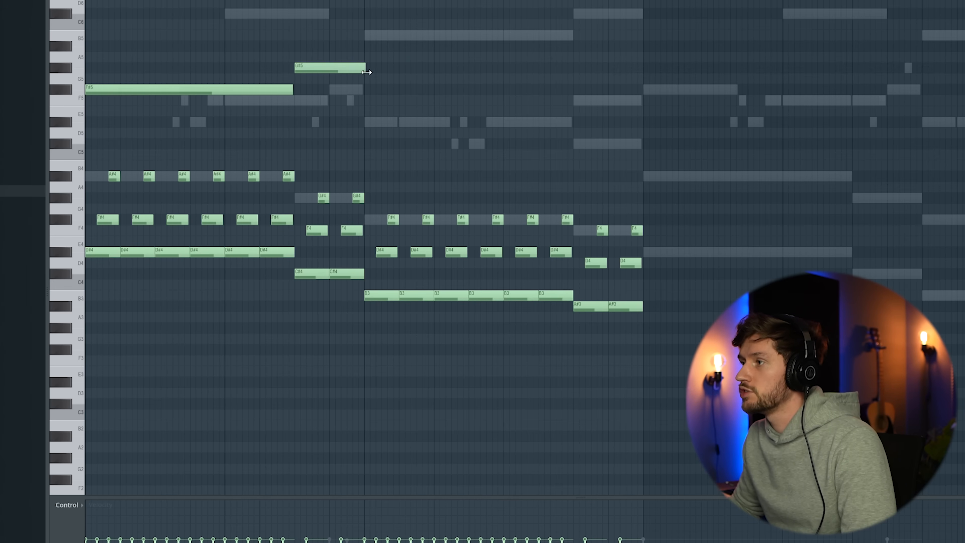
click(366, 125)
drag(441, 120, 569, 126)
Add an F5 top note over the fourth chord's arpeggio, fitted to the chord's length, and play the pattern back.
click(574, 100)
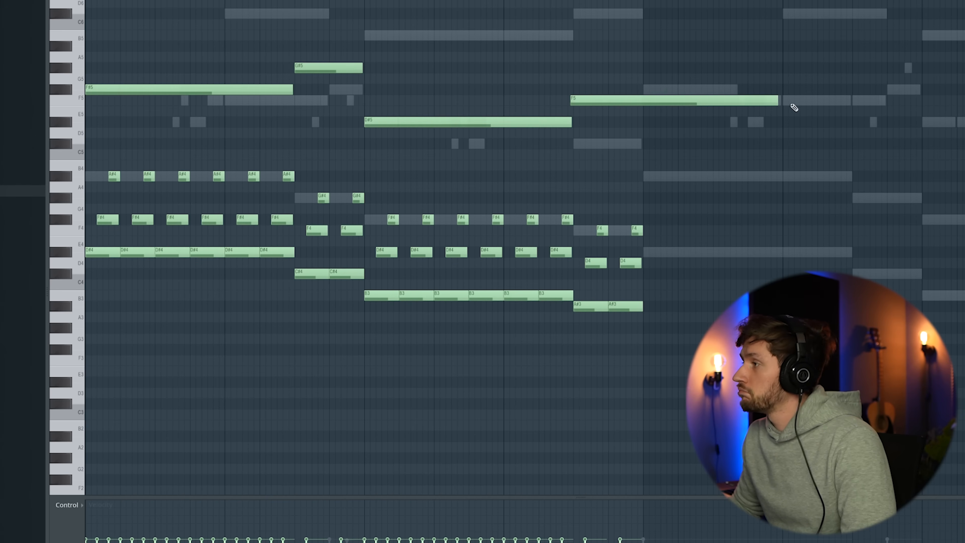
drag(720, 103, 723, 102)
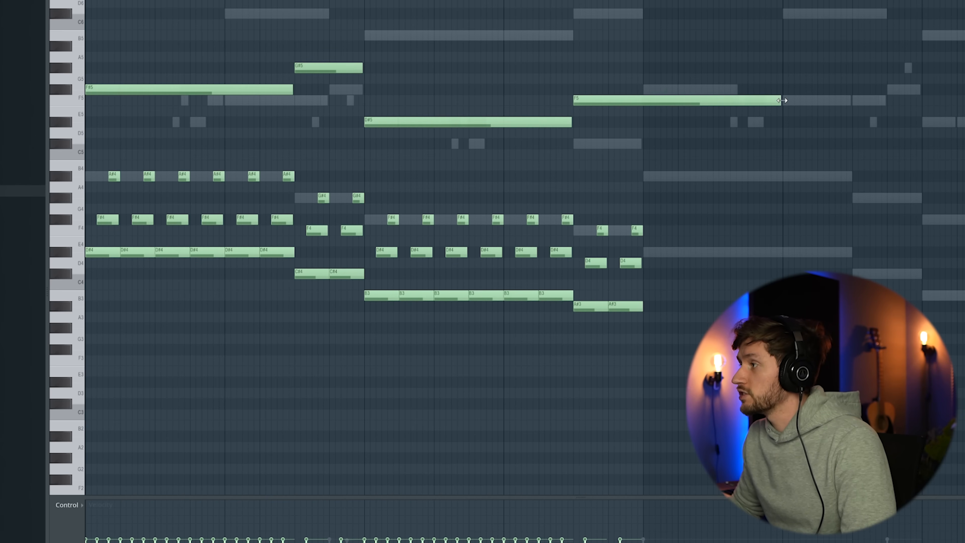
drag(782, 100, 642, 100)
key(space)
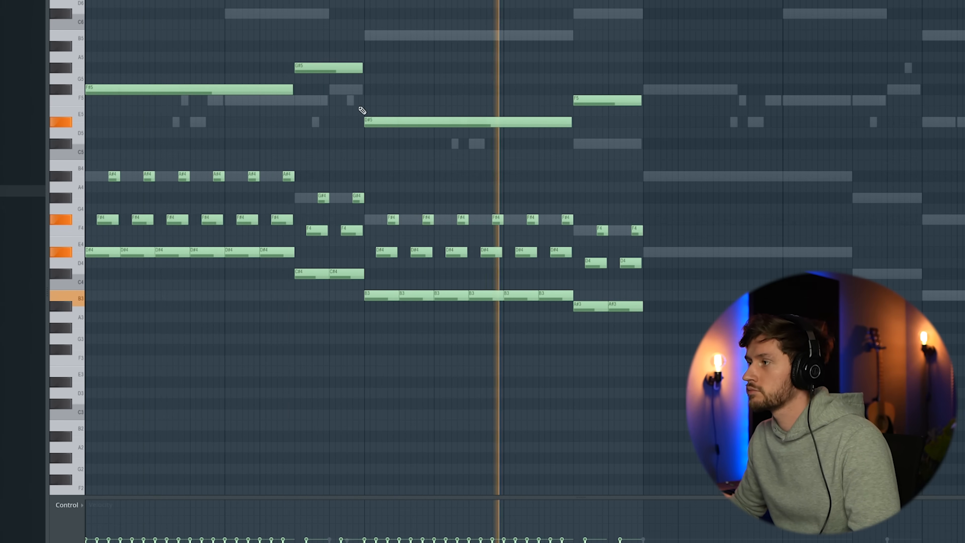
key(space)
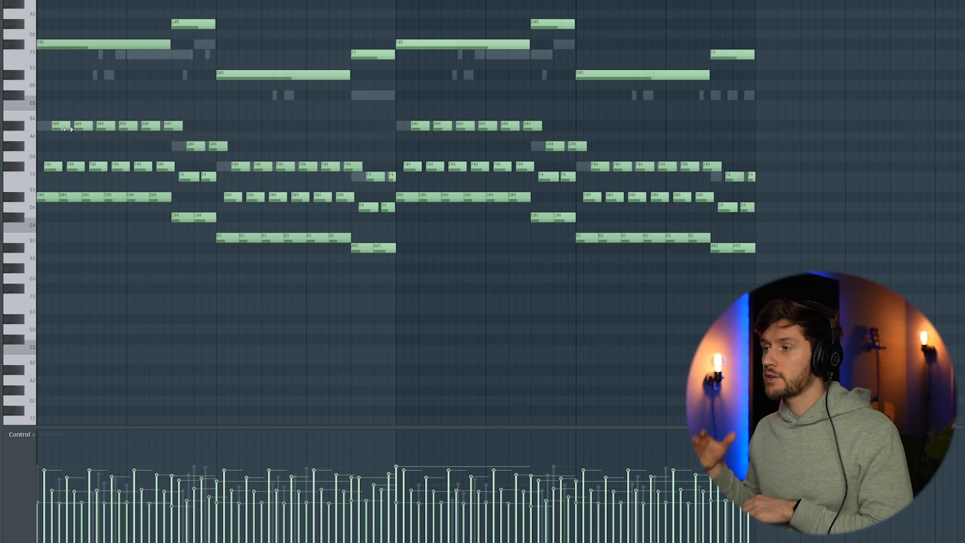
key(space)
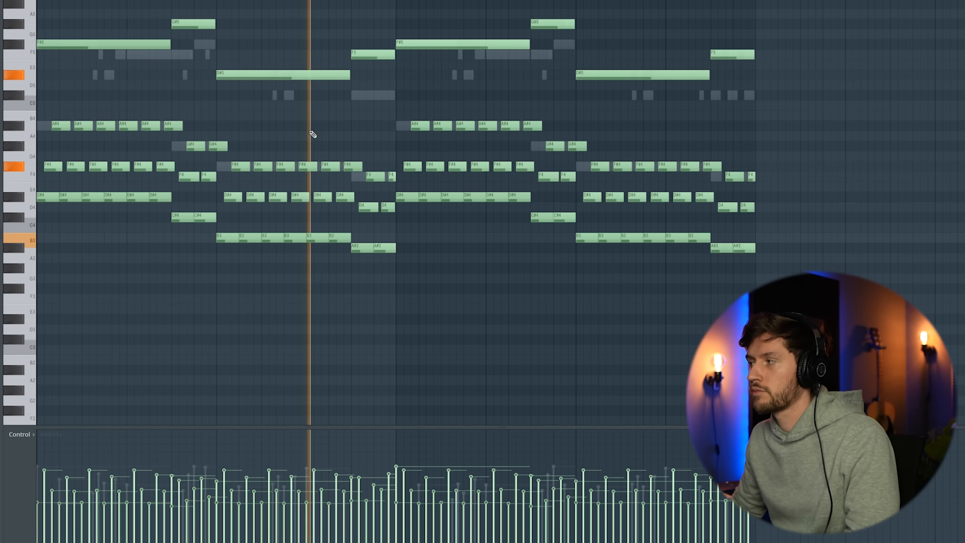
key(space)
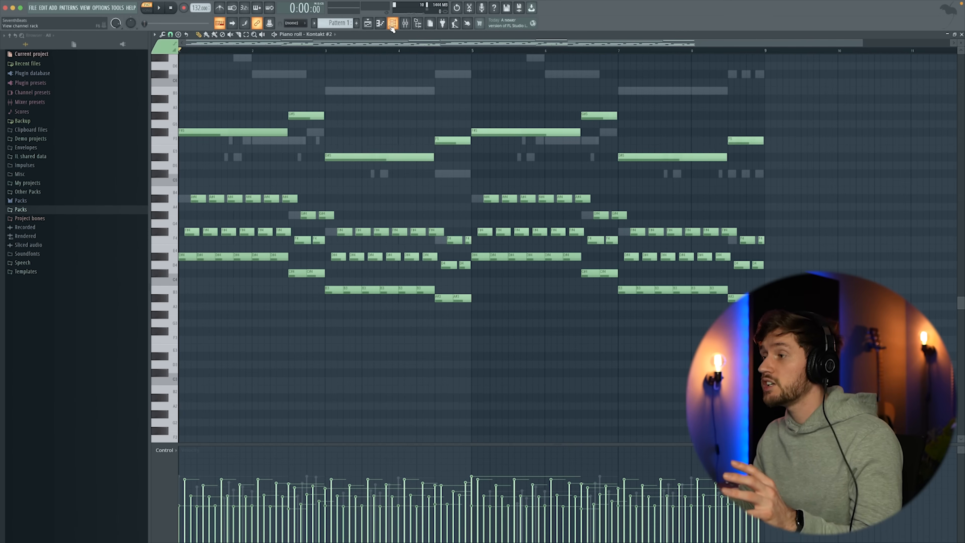
Replace the Sampler channel with the Purity plugin.
click(392, 26)
right_click(361, 260)
mouse_move(392, 328)
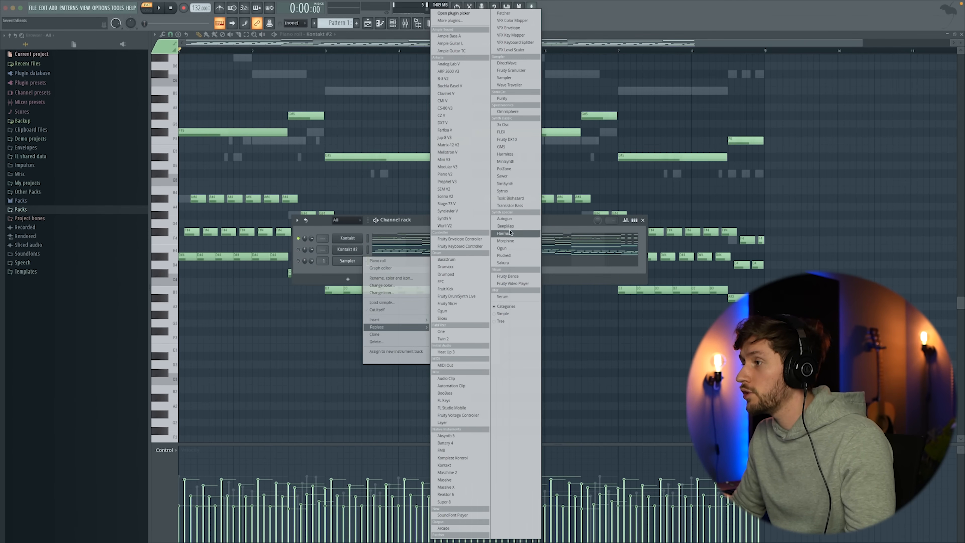
click(501, 98)
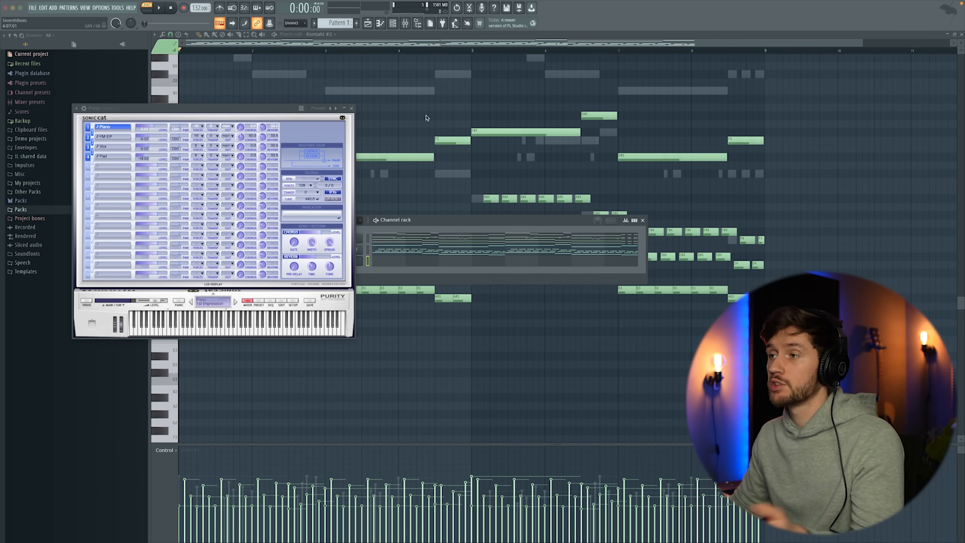
Browse Purity's Woodwind presets and load Flute Non Vib.
drag(192, 106, 346, 131)
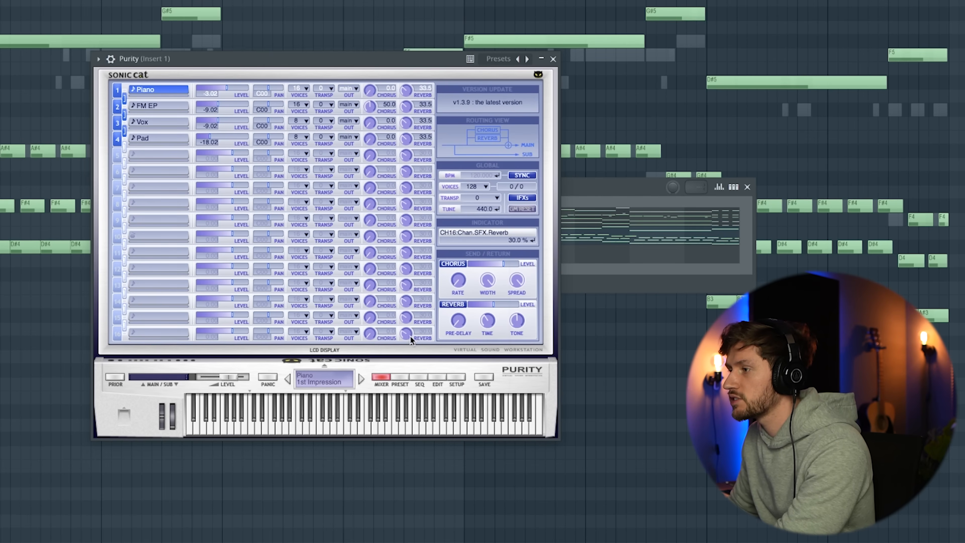
click(404, 375)
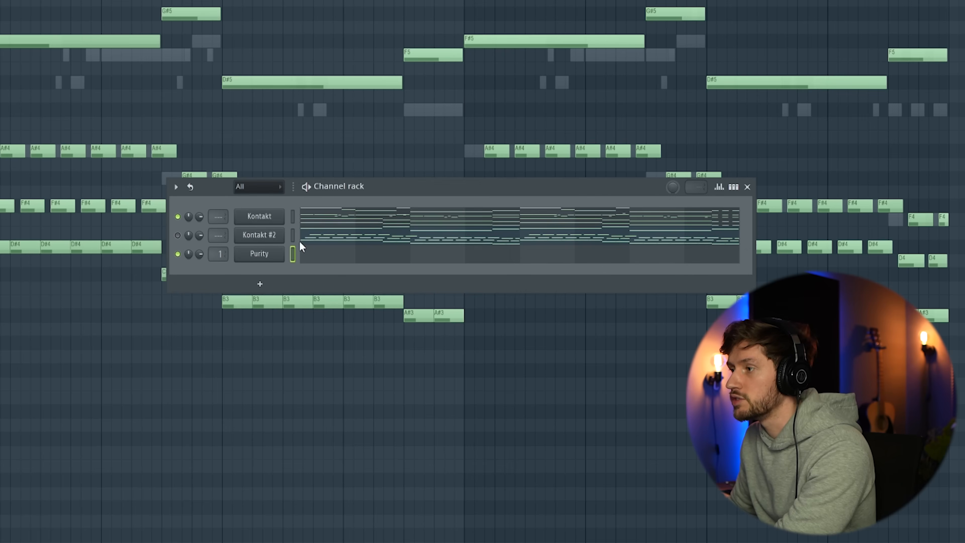
click(339, 255)
Copy the first four bars of the Kontakt channel's middle counter-melody into the Purity channel and play it back.
key(F6)
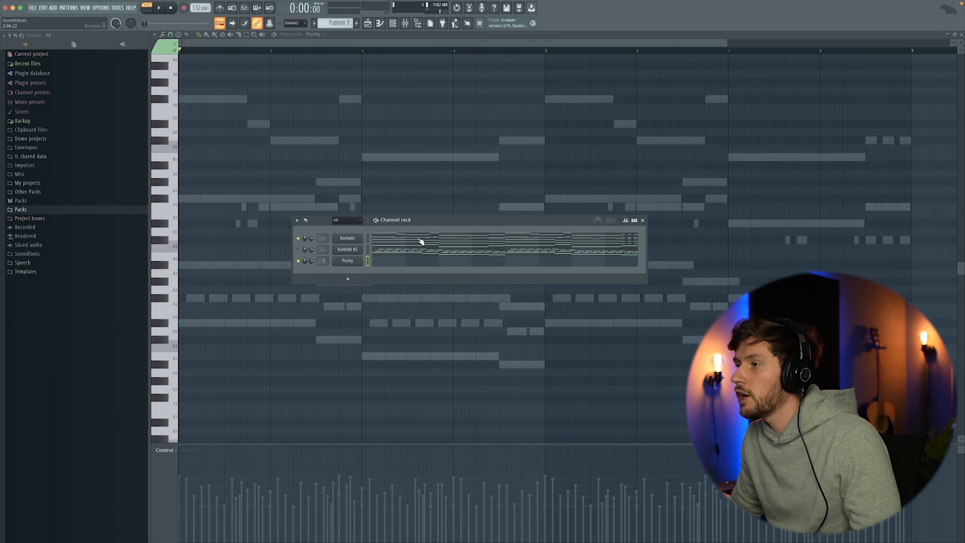
click(380, 217)
drag(195, 204, 509, 260)
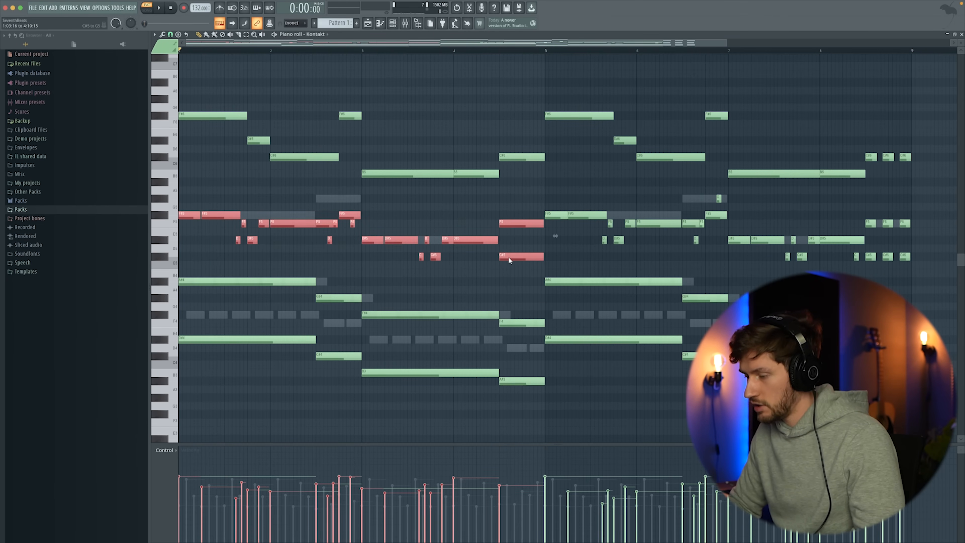
click(392, 23)
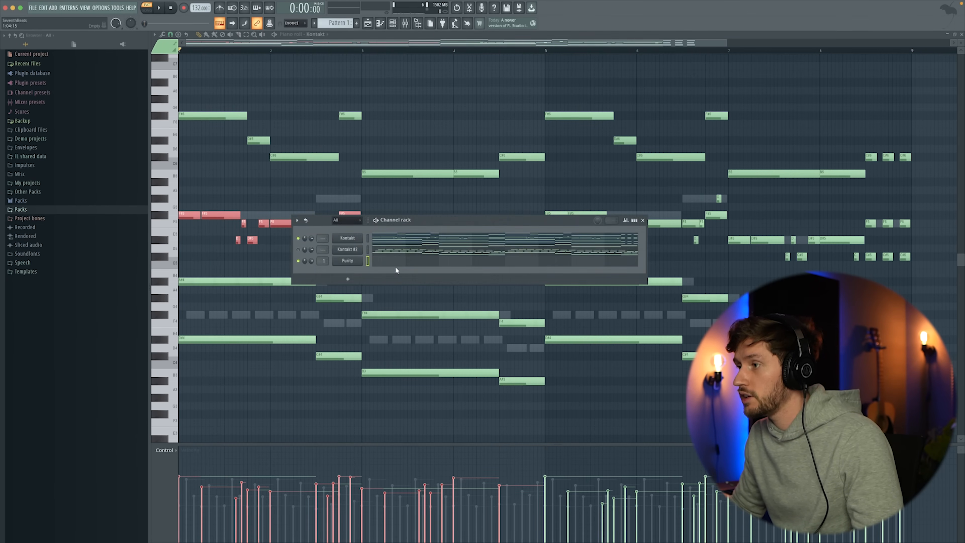
click(396, 262)
key(super+v)
key(space)
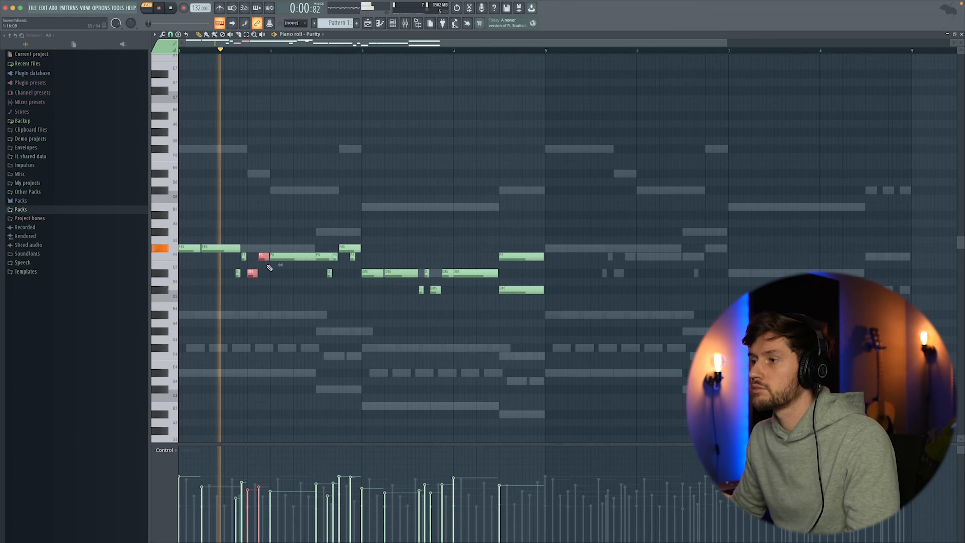
key(space)
Solo the Purity channel for playback and raise the short D#5 and F5 at the end of bar 1 by one octave.
click(392, 26)
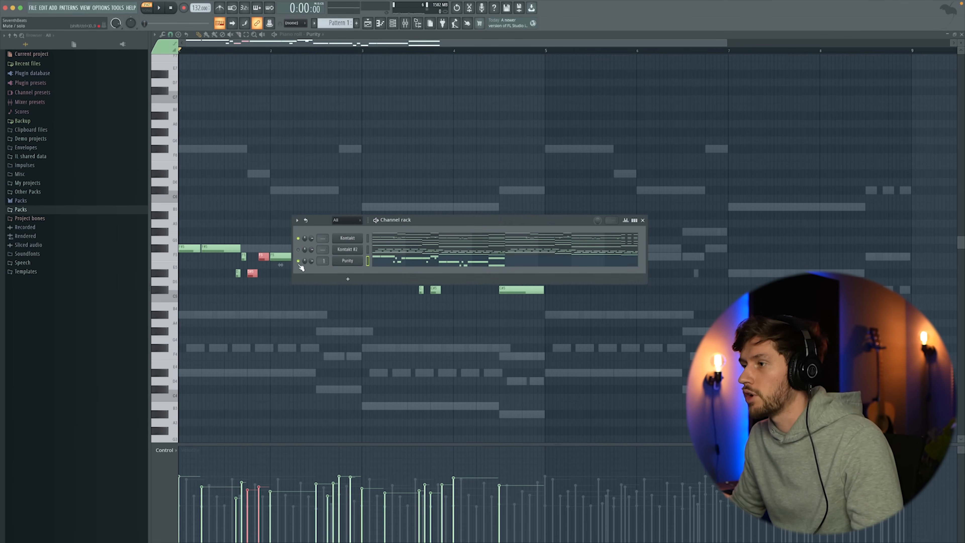
key(F6)
key(space)
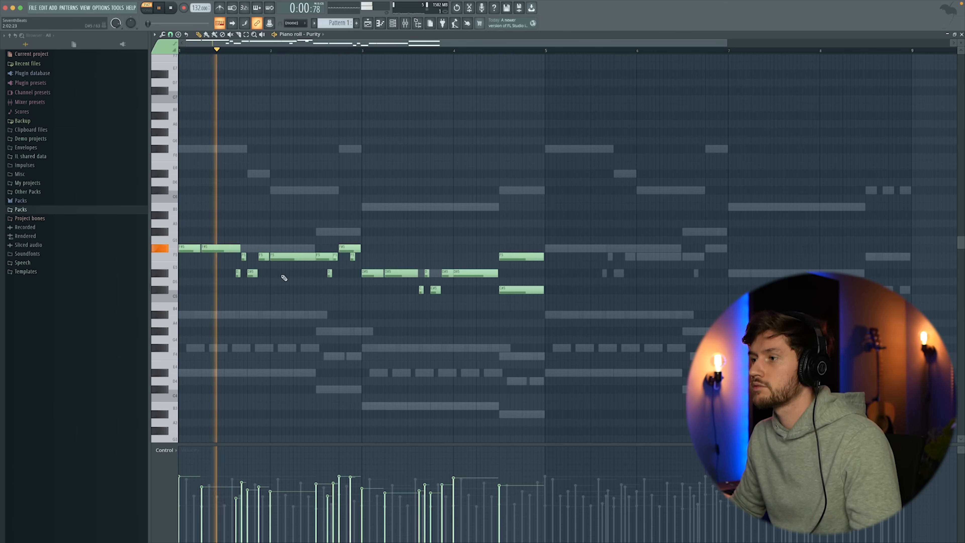
key(space)
ctrl+drag(267, 280, 251, 256)
drag(264, 256, 264, 147)
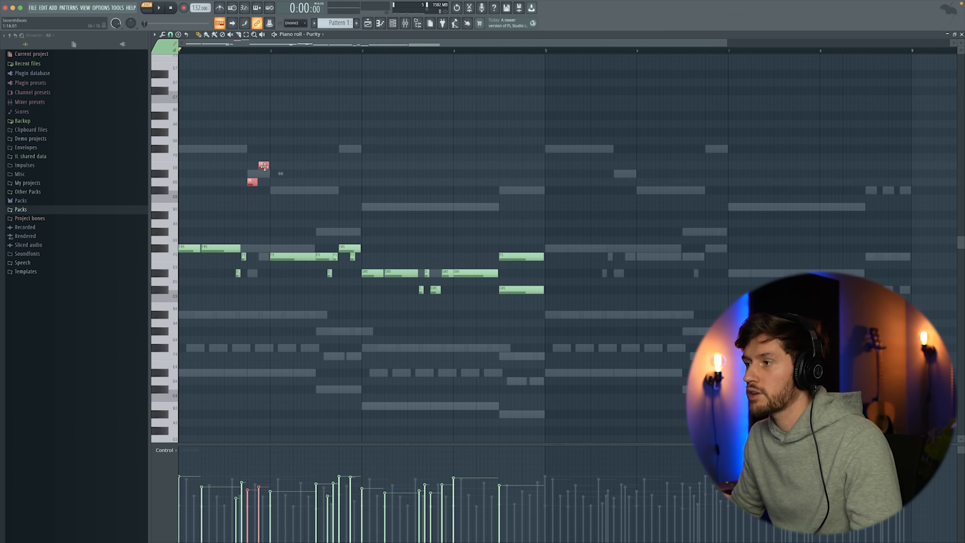
Try the Hard Alto Vib Woodwind preset in Purity and play the edited flute line back.
key(F6)
click(347, 262)
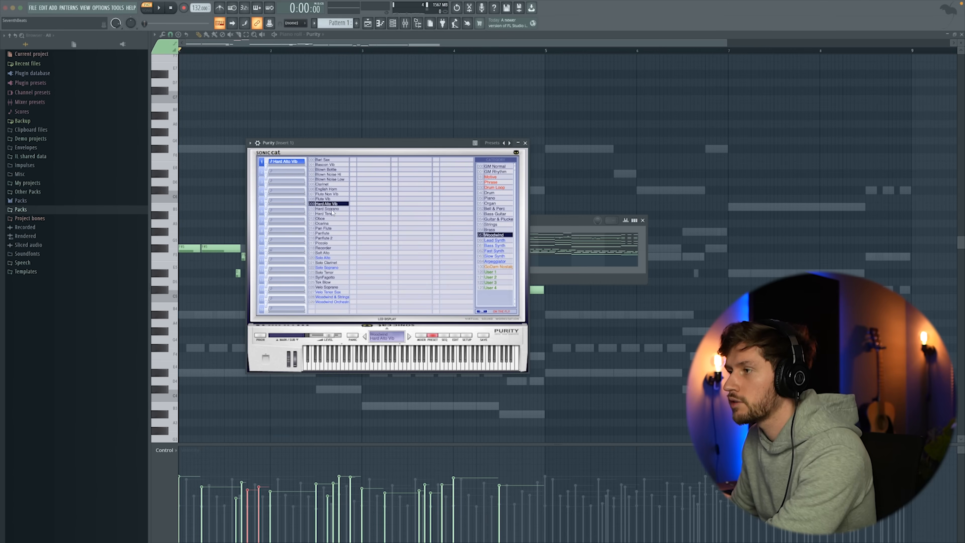
key(Escape)
key(space)
key(F6)
key(space)
key(space)
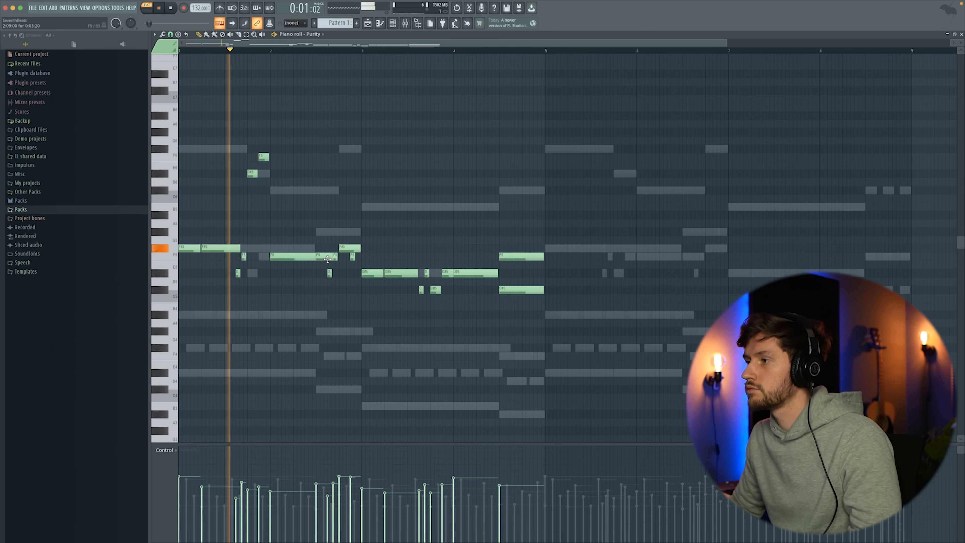
key(space)
Raise the F5, F#5, F5 notes ending bar 2 by one octave, then shorten the D#5 between them and add a short F5.
super+click(335, 95)
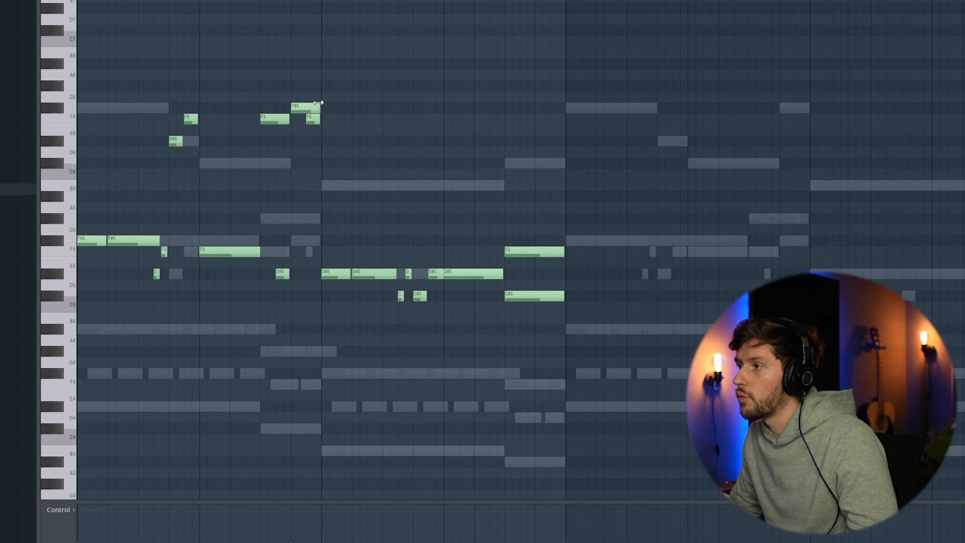
key(space)
drag(289, 274, 283, 274)
click(286, 252)
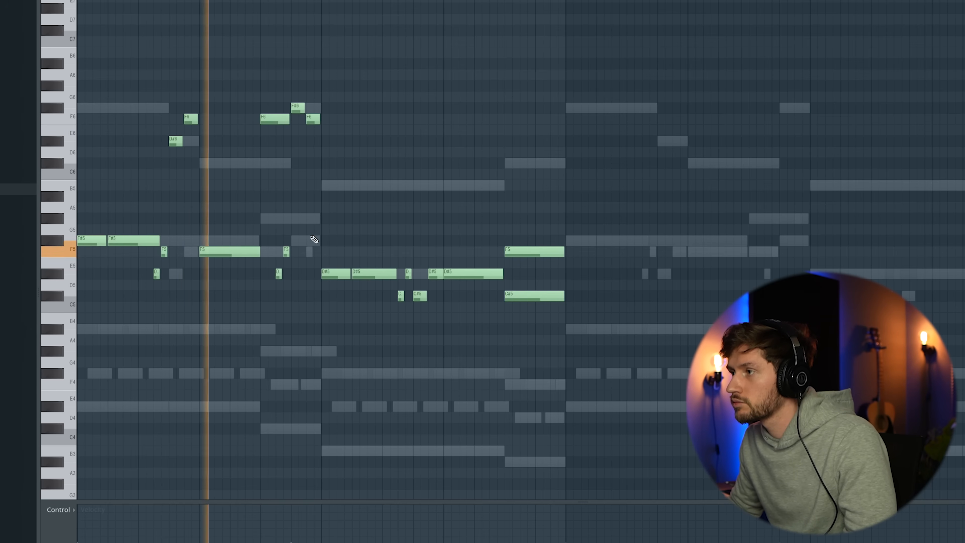
Raise the C#5 and D#5 notes at the end of bar 3 by one octave and play the Purity line back.
drag(420, 296, 420, 162)
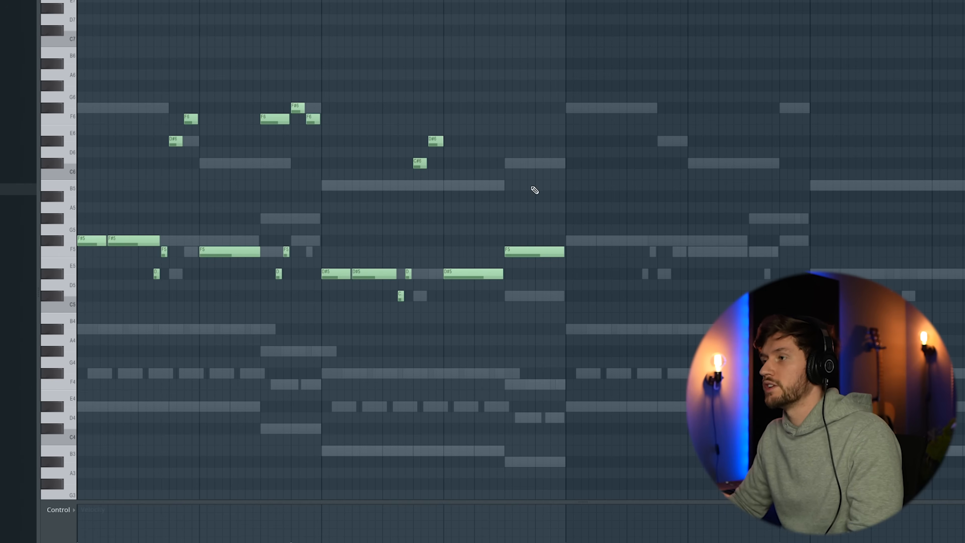
key(space)
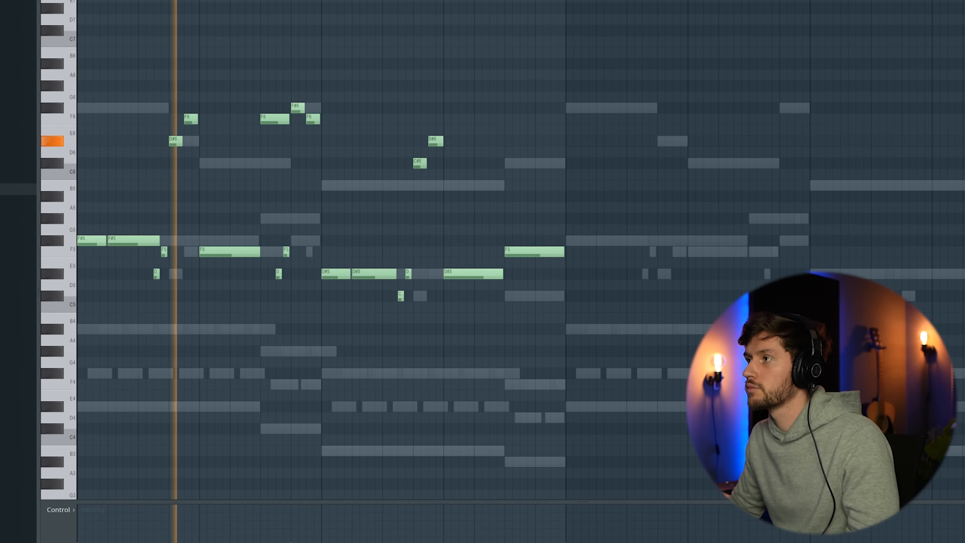
key(F6)
key(F6)
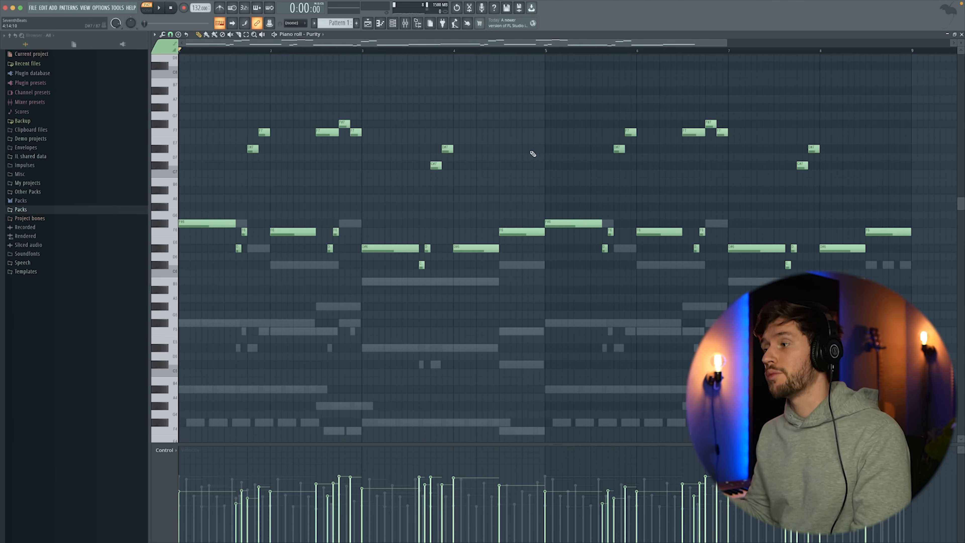
key(space)
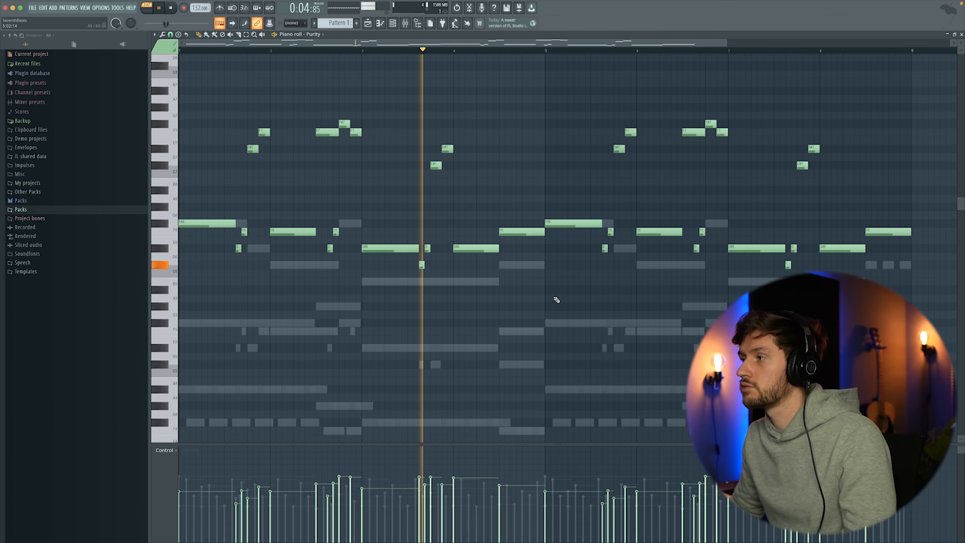
key(space)
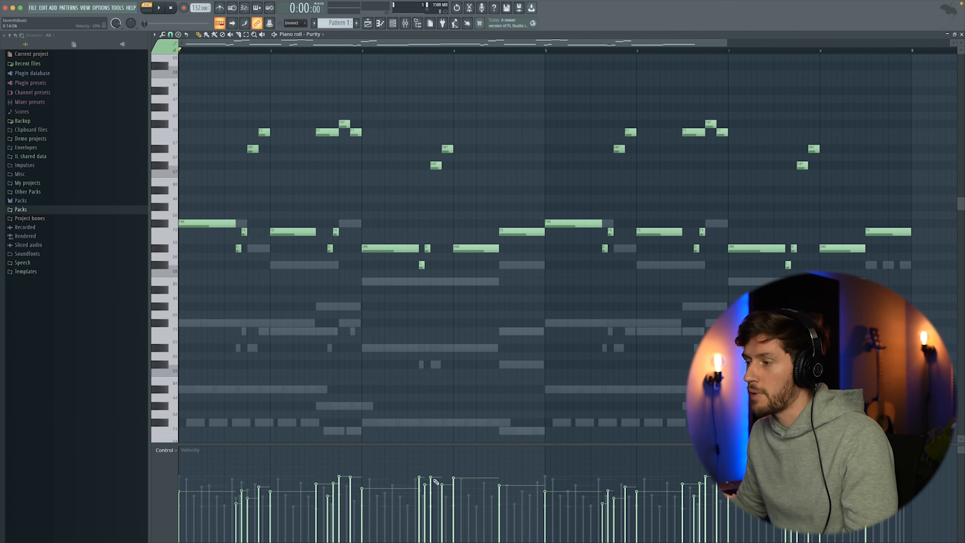
Insert an Analog Lab V channel and load the Strawberry Flutes preset from a search for "flute".
key(F6)
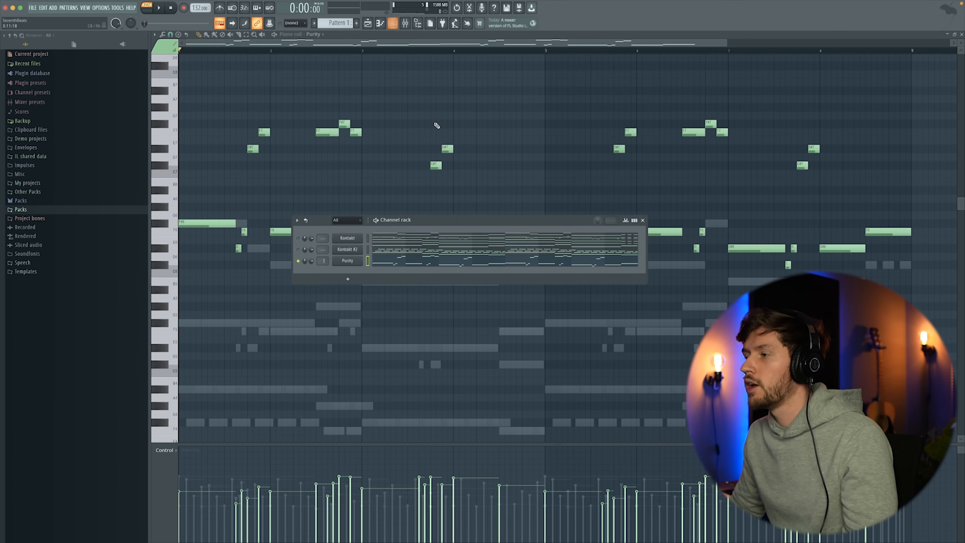
right_click(352, 264)
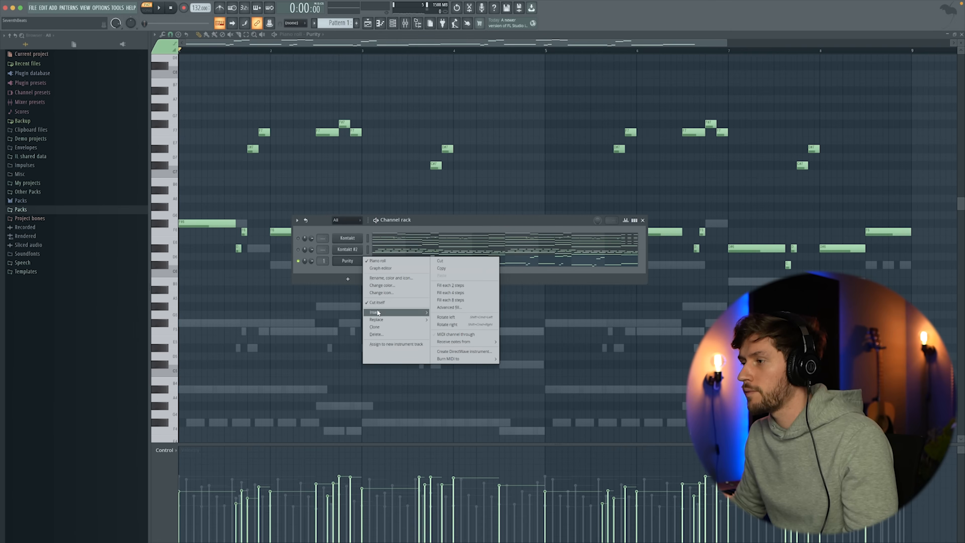
mouse_move(378, 312)
click(467, 66)
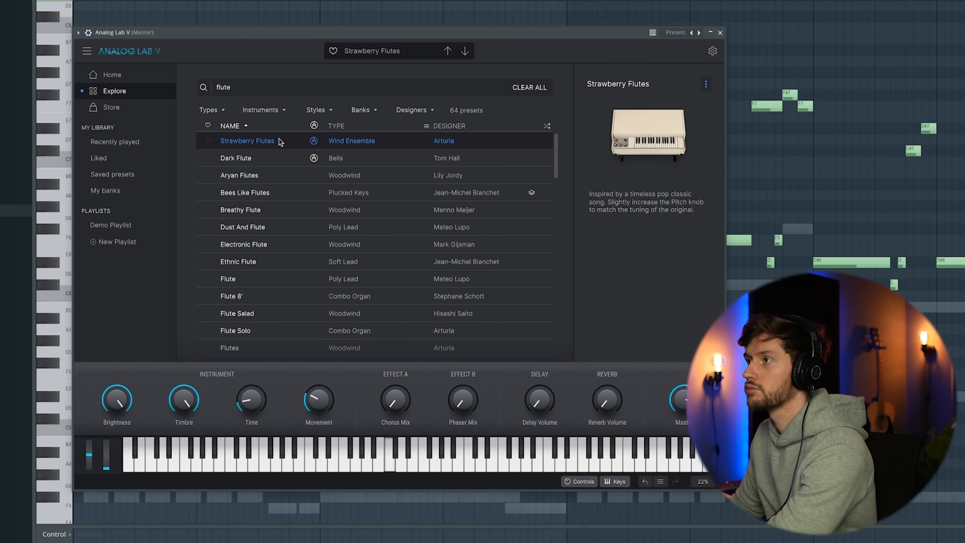
click(720, 33)
Draw a four-bar Analog Lab V line of F#5, G#5, B5 and C#6 along the top notes and duplicate it into bars 5 to 8.
click(372, 283)
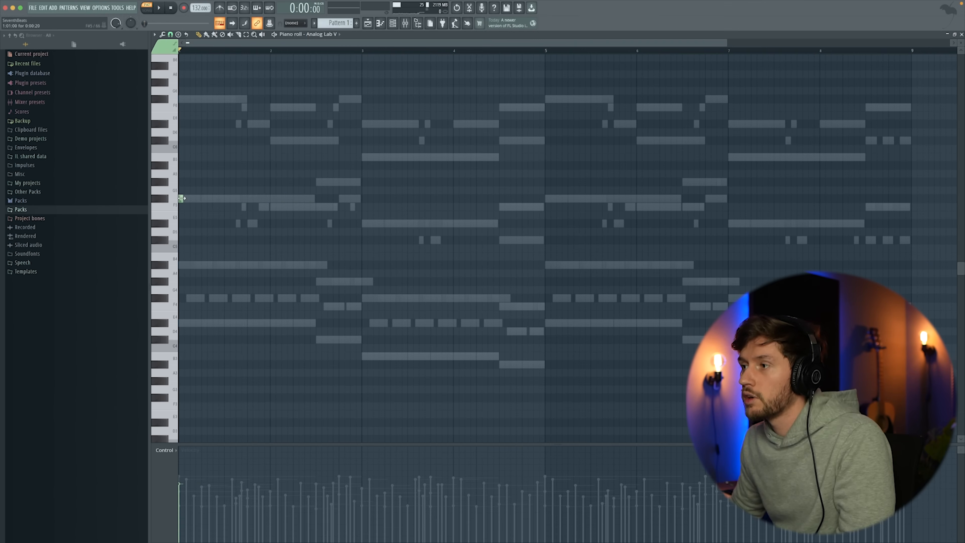
click(317, 181)
key(space)
drag(451, 182, 361, 182)
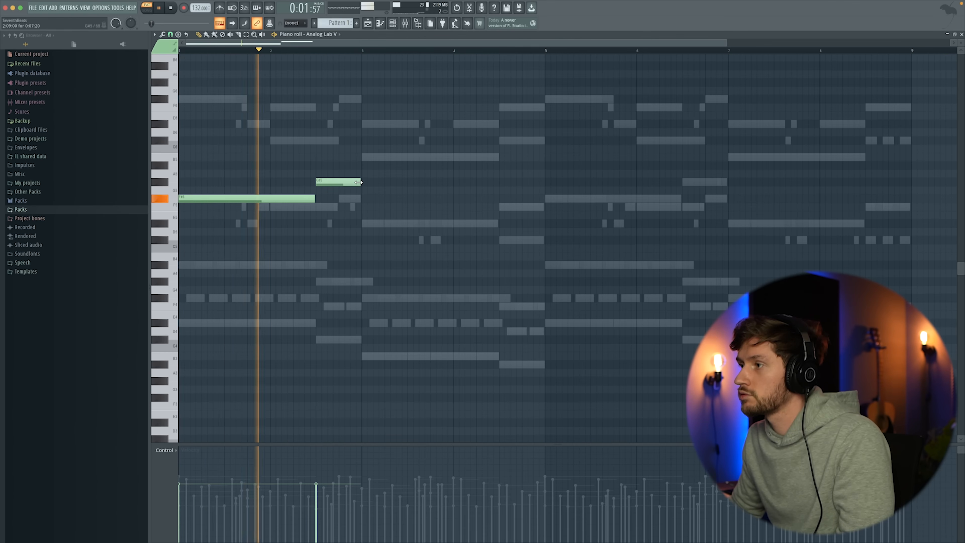
click(367, 157)
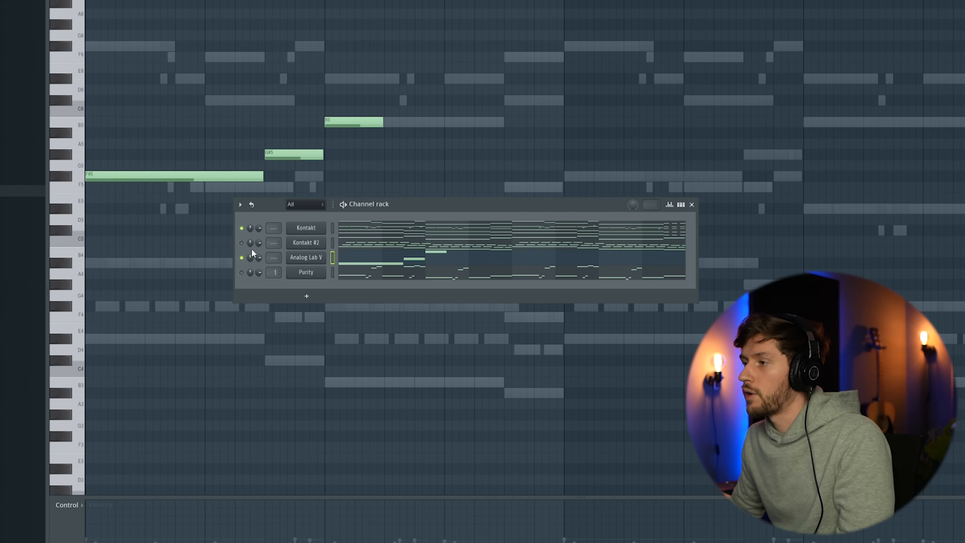
click(441, 182)
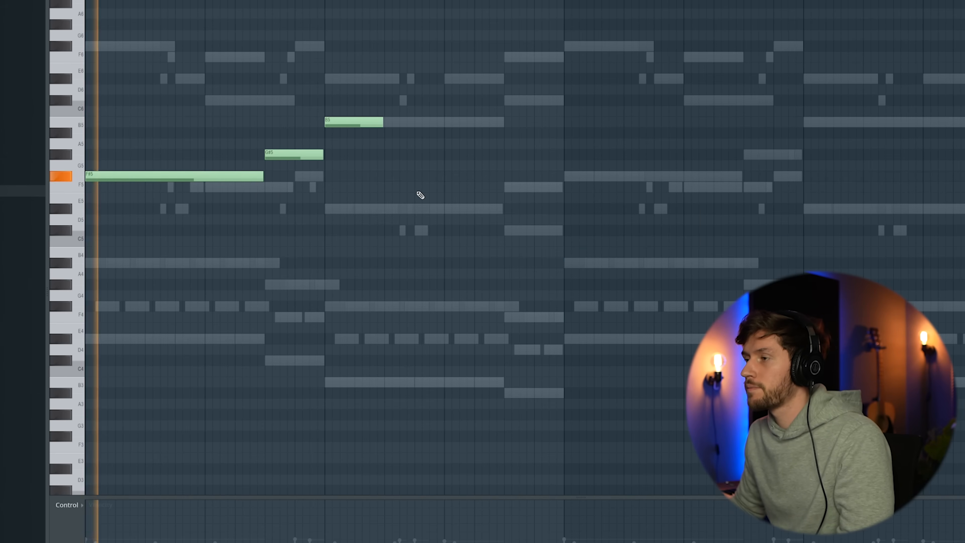
drag(383, 122, 504, 123)
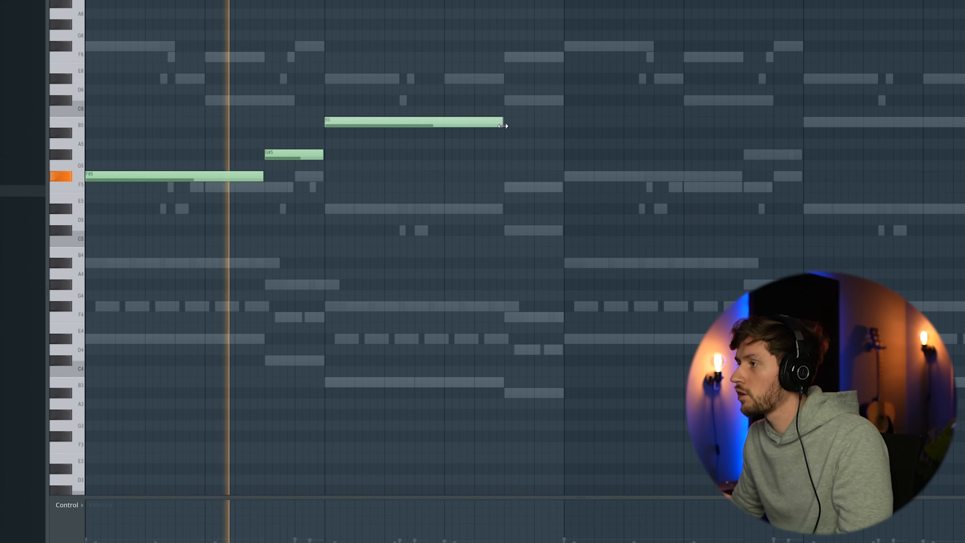
click(508, 100)
drag(683, 101, 563, 102)
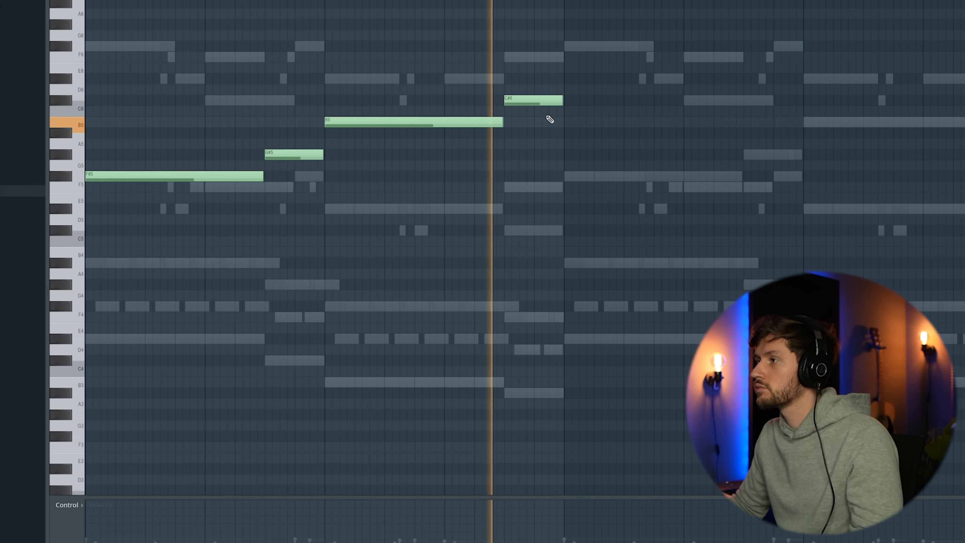
key(space)
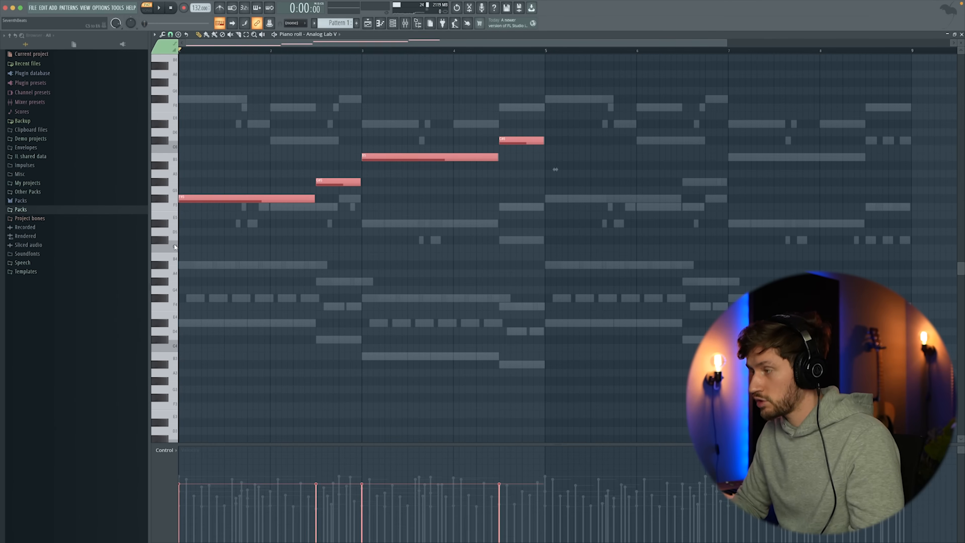
key(ctrl+b)
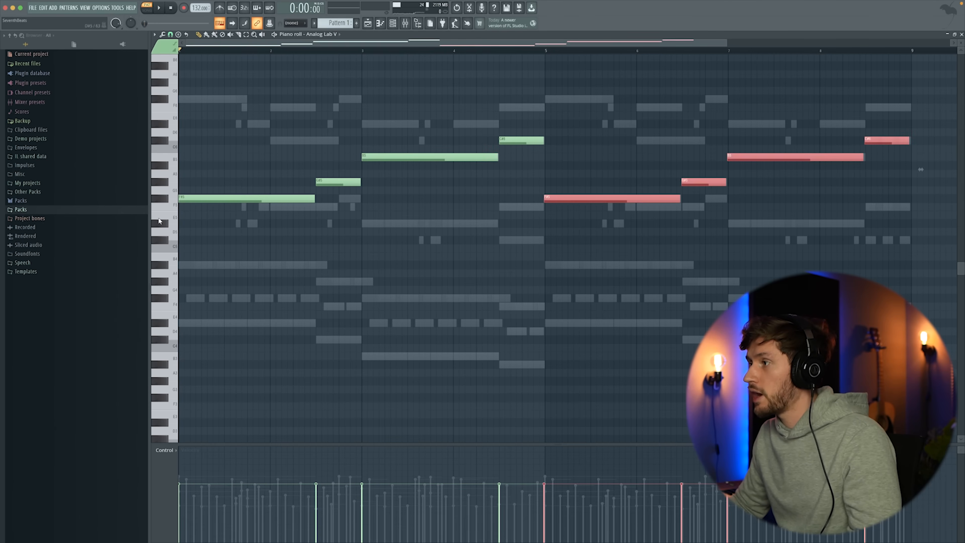
Vary the flute line with short F5 and G#5 grace notes, an F5 ending bar 4 and three short C#6 notes ending bar 8.
click(560, 145)
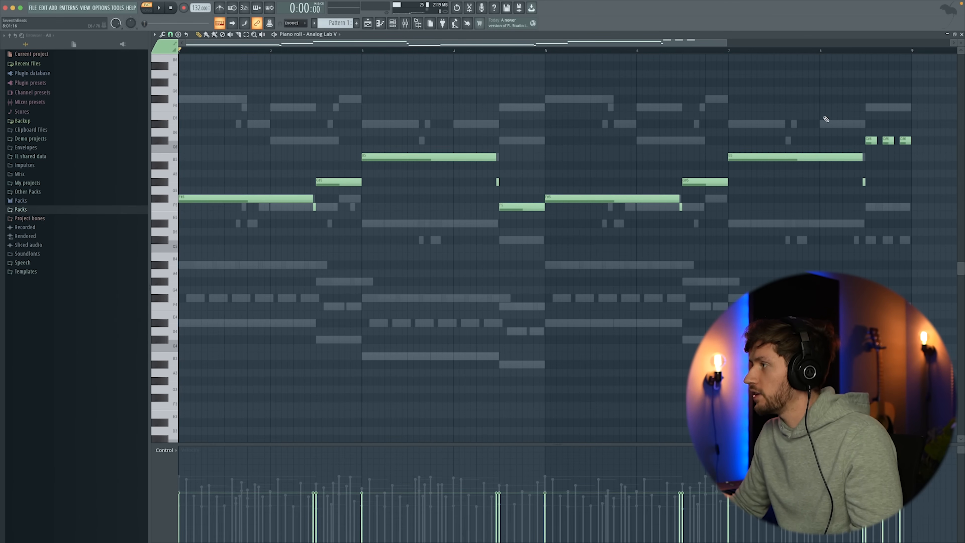
drag(865, 133, 924, 151)
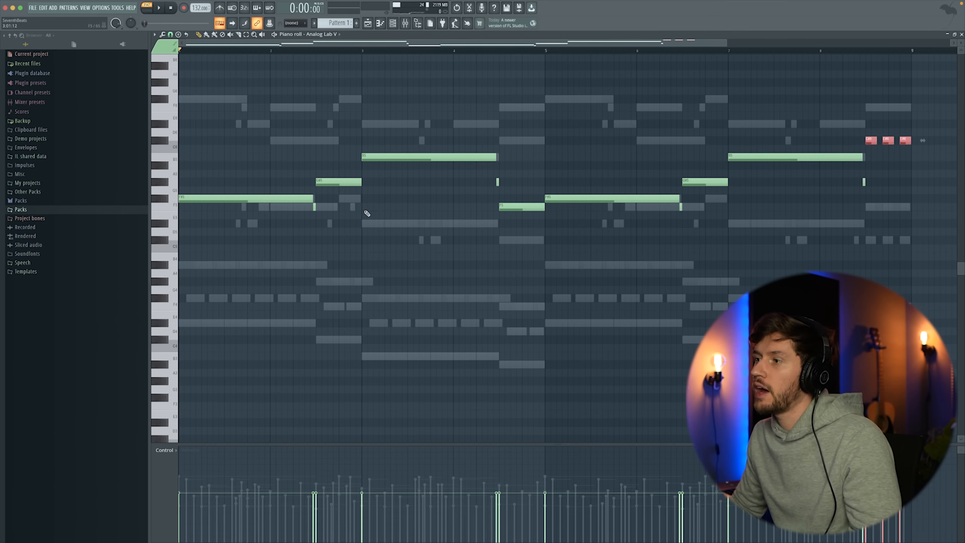
drag(731, 42, 844, 75)
key(space)
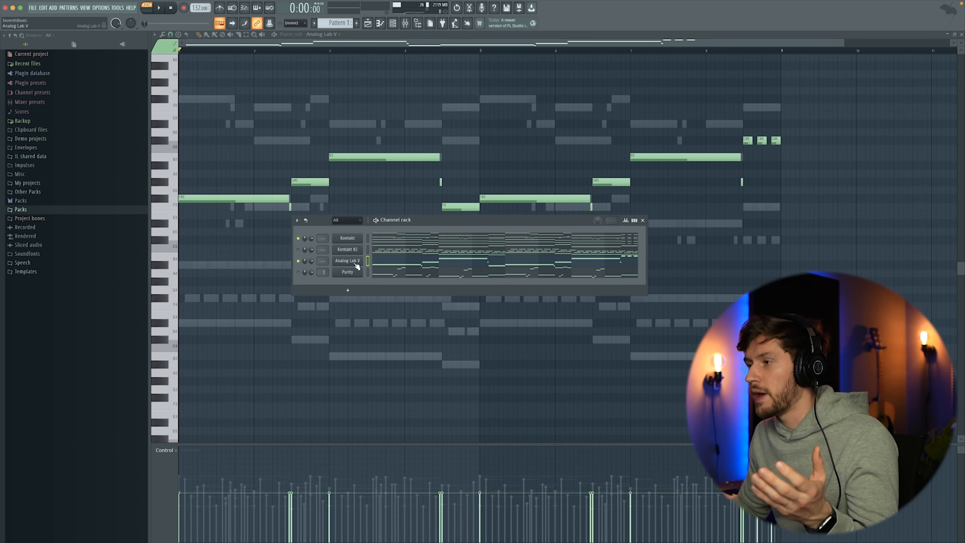
Insert a Mini V3 channel with the Compressor preset for the bass layer.
right_click(351, 272)
mouse_move(381, 312)
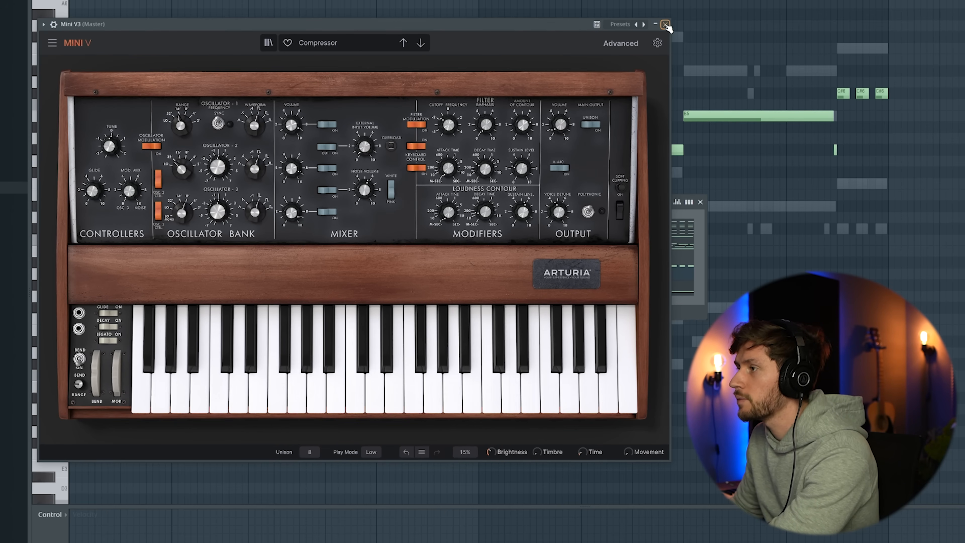
click(665, 24)
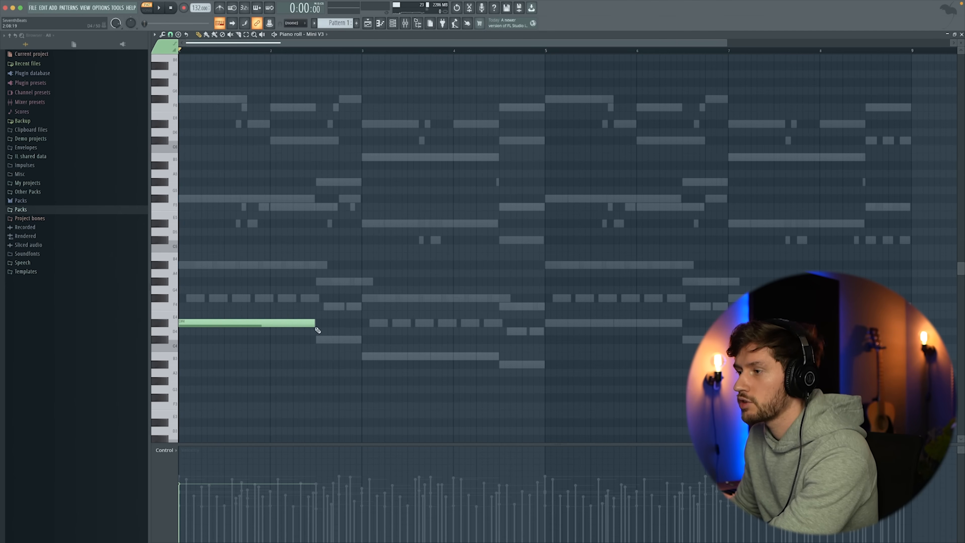
Draw a Mini V3 bass line of D#4, C#4, B3 and A#3 over bars 1 to 4 and duplicate it into bars 5 to 8.
click(316, 340)
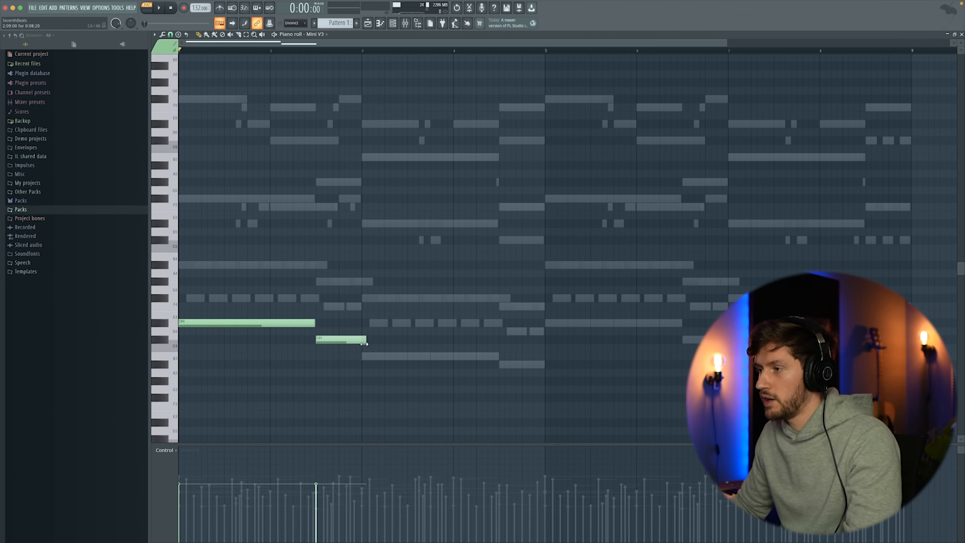
key(space)
drag(406, 356, 500, 356)
click(502, 364)
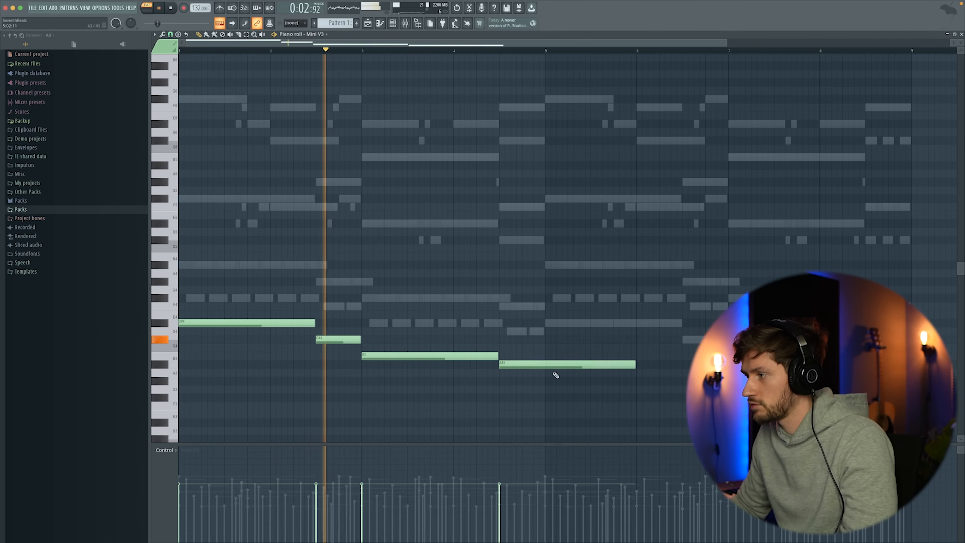
drag(630, 364, 535, 364)
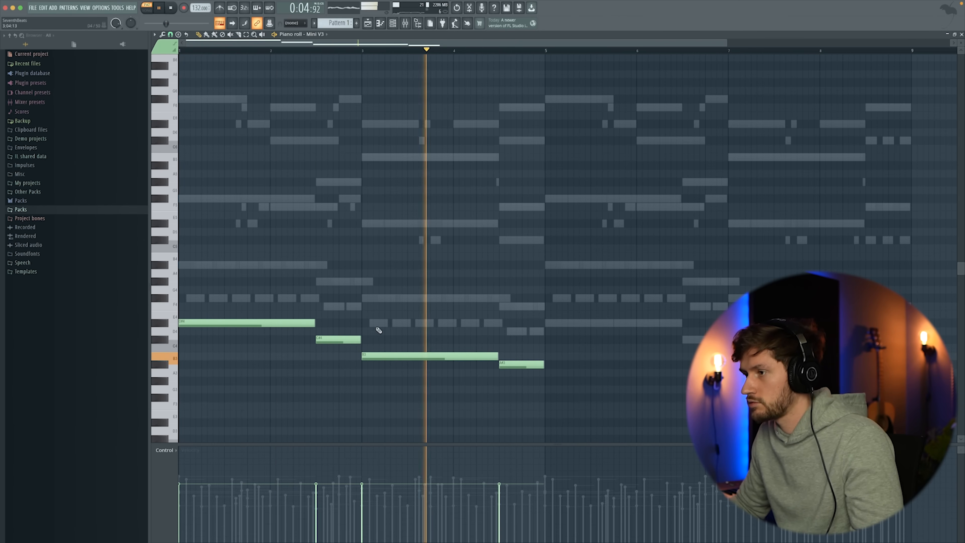
key(ctrl+a)
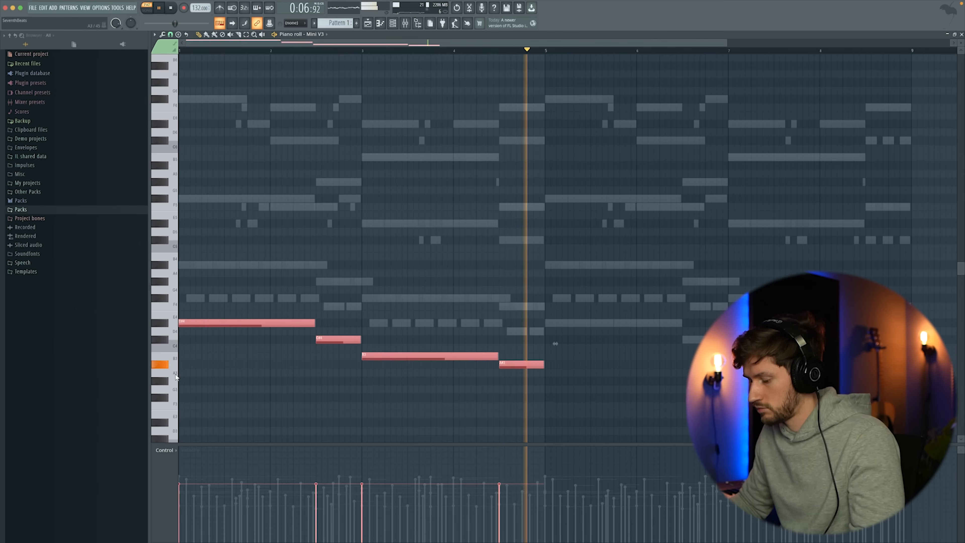
key(space)
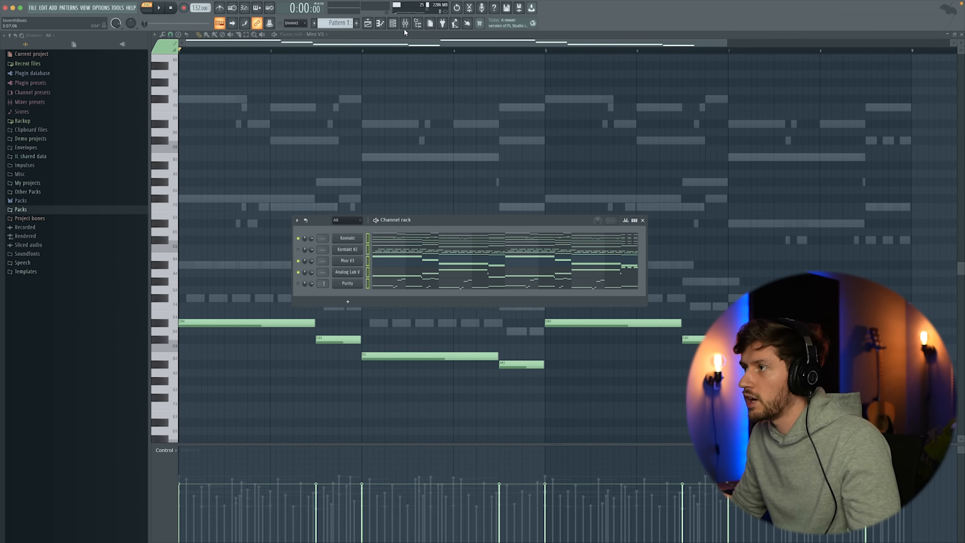
Route all five instrument channels to consecutive mixer tracks starting at track 20.
click(405, 26)
right_click(400, 176)
mouse_move(444, 248)
click(505, 248)
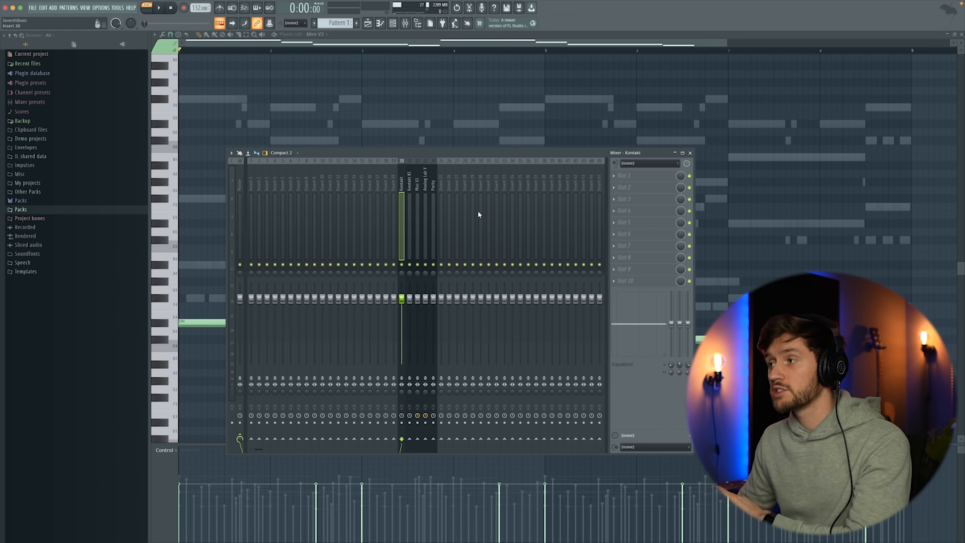
Load Fruity Parametric EQ 2 in the first effect slot of the Mini V3 mixer track.
click(417, 183)
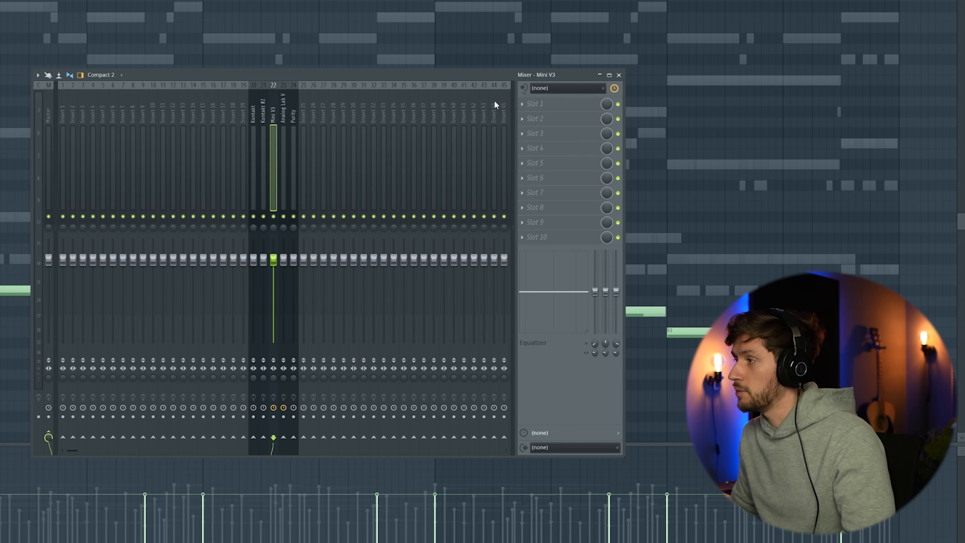
click(525, 104)
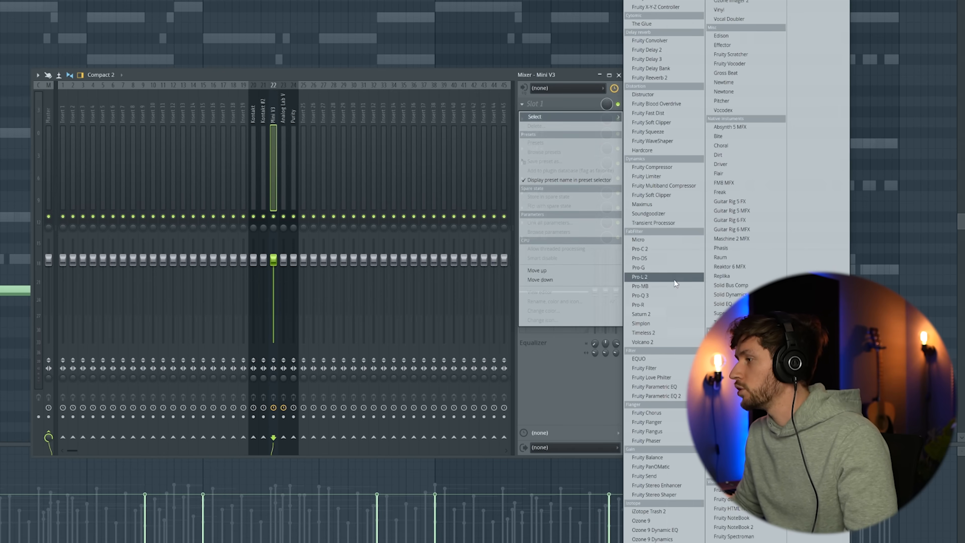
click(656, 395)
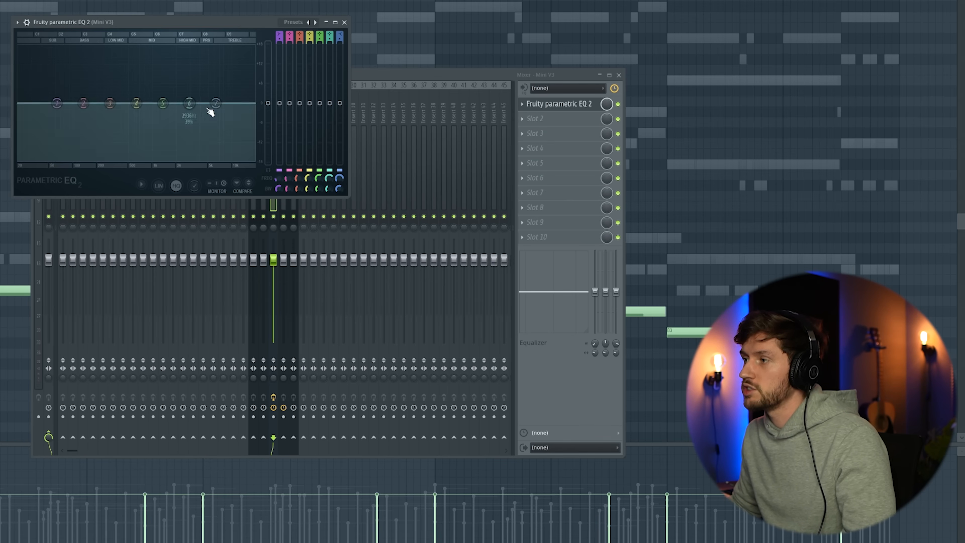
Make EQ band 7 a low pass with its cutoff down in the bass range, and lower the Mini V3 mixer volume slightly.
right_click(216, 104)
mouse_move(231, 129)
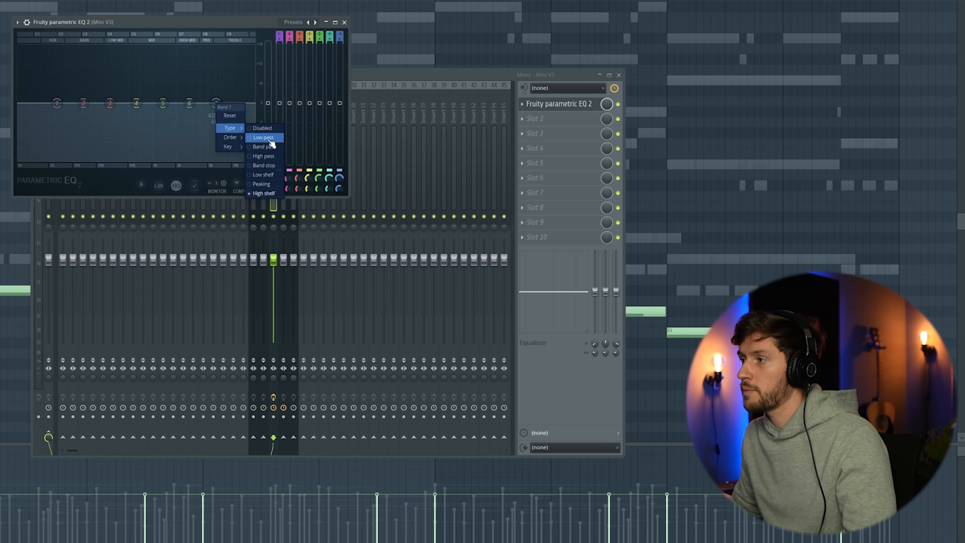
click(263, 137)
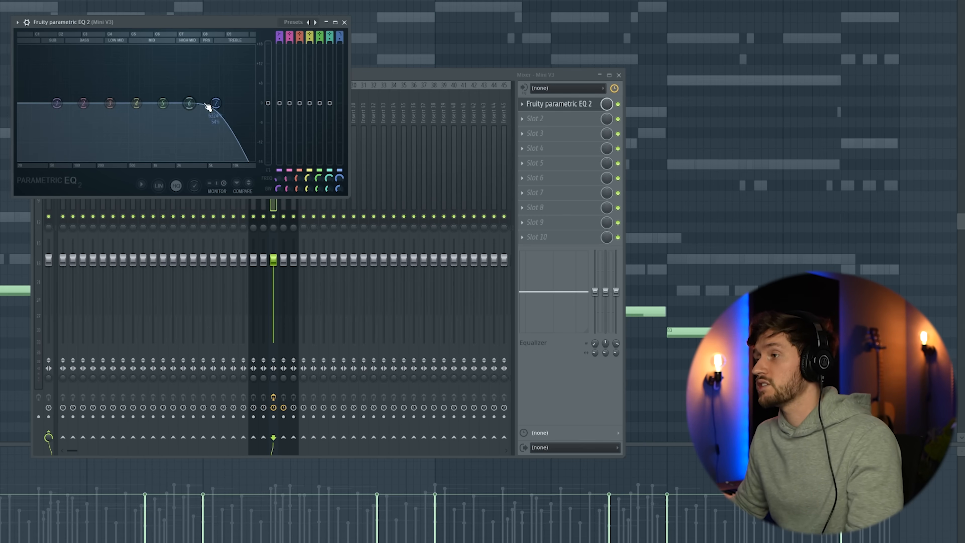
drag(210, 103, 80, 103)
key(space)
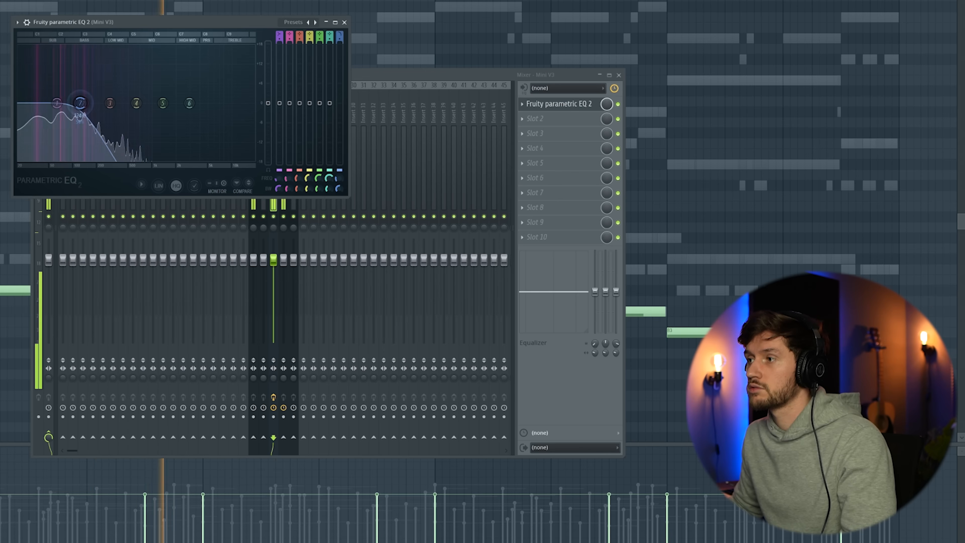
click(344, 22)
drag(273, 259, 273, 268)
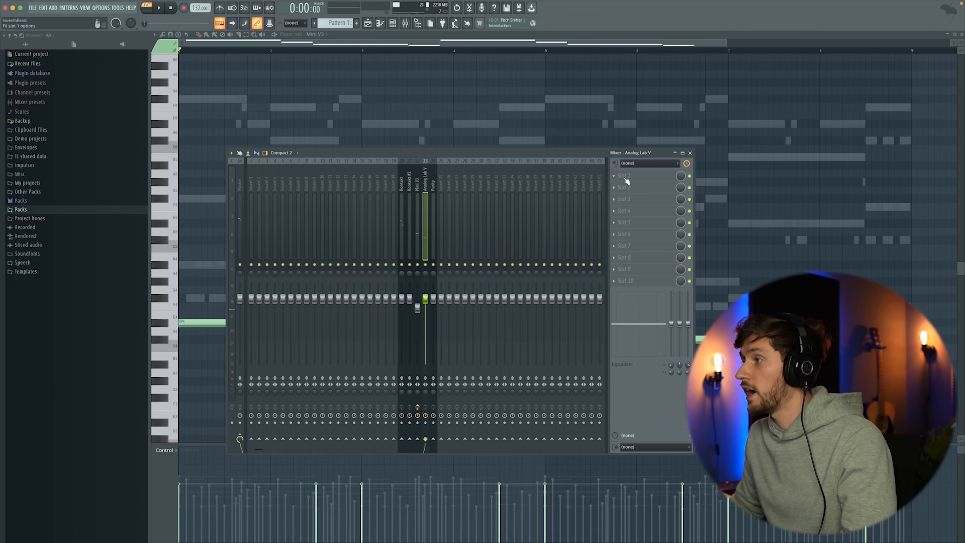
Add ValhallaVintageVerb to the Analog Lab V mixer track with 52.2% mix and 0 ms predelay, and lower the track volume to 64%.
click(620, 177)
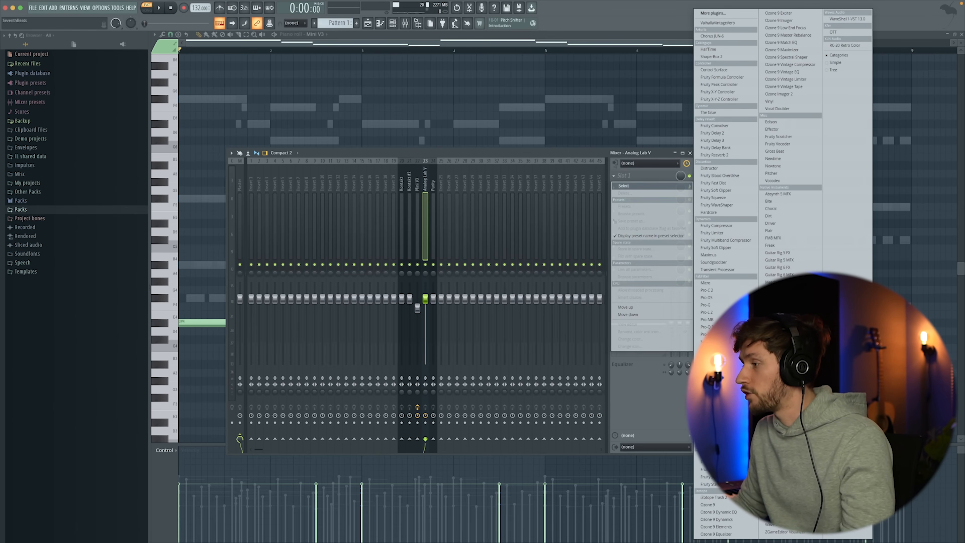
click(717, 22)
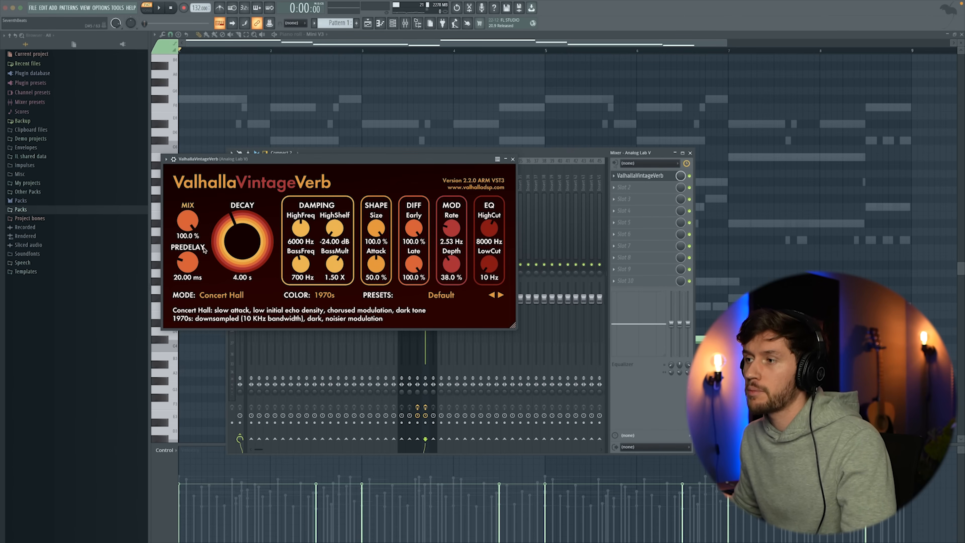
drag(188, 221, 194, 304)
key(space)
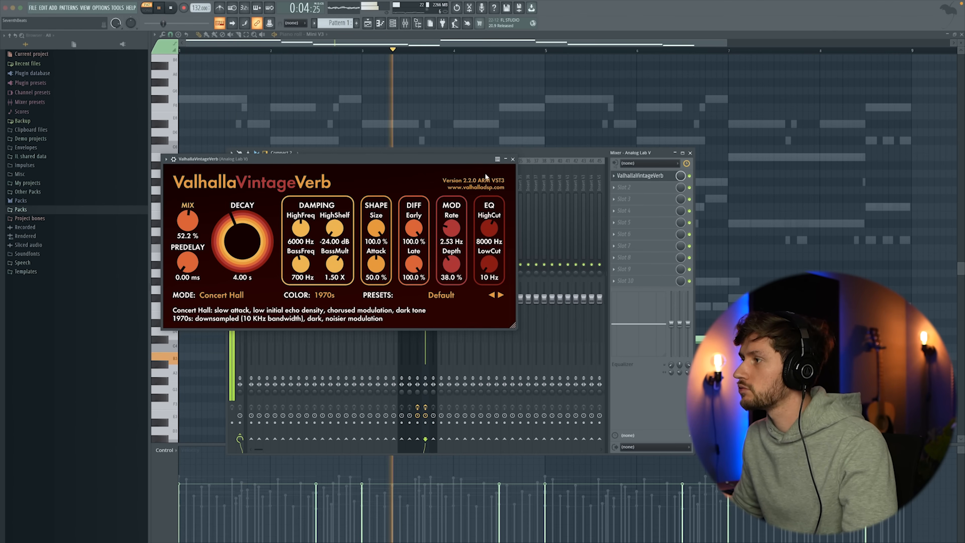
click(512, 159)
drag(425, 299, 425, 319)
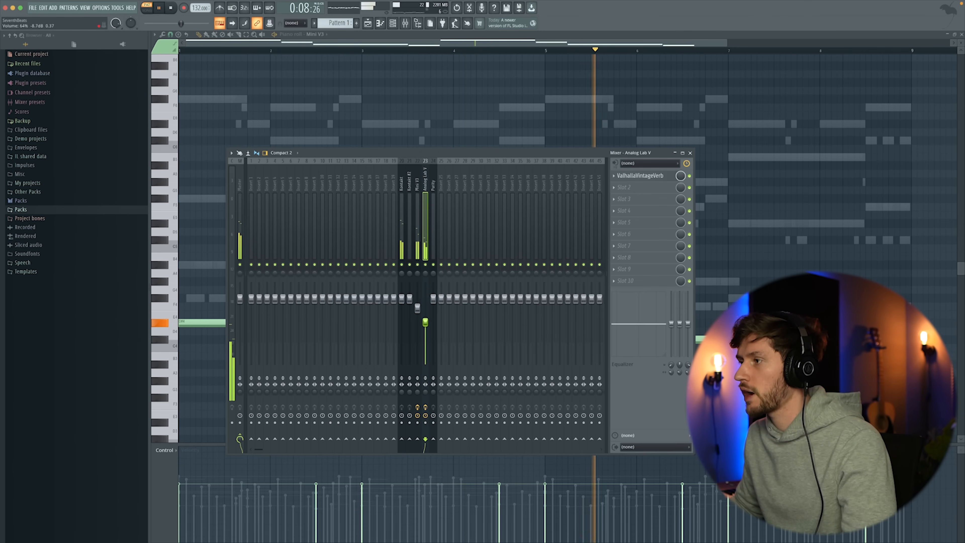
Load ValhallaVintageVerb in the first effect slot of the Kontakt mixer track.
click(401, 180)
key(space)
click(617, 176)
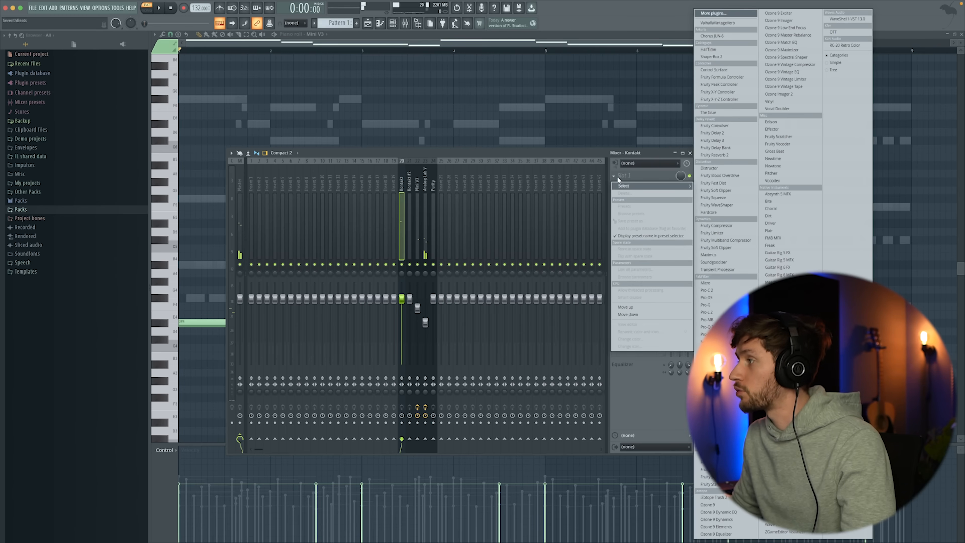
click(717, 23)
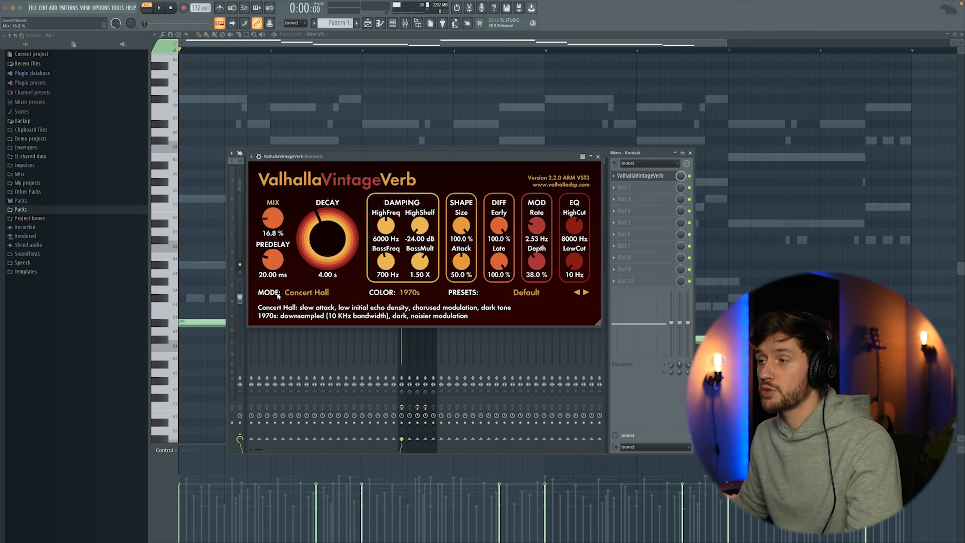
Set the Kontakt reverb to Plate mode with 0 ms predelay and 18.9% mix during playback.
key(space)
drag(273, 260, 274, 290)
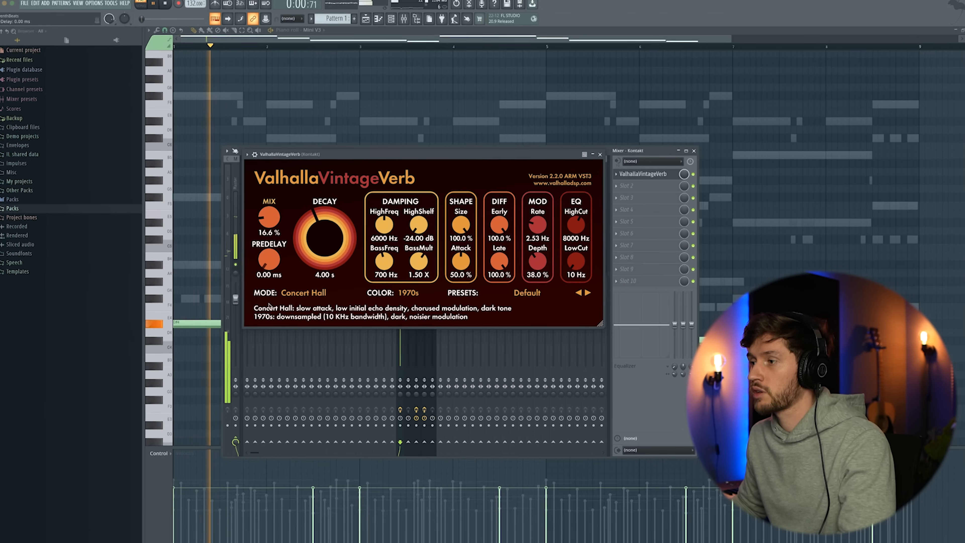
click(309, 292)
click(295, 322)
scroll(270, 222, up, 1)
drag(257, 217, 255, 215)
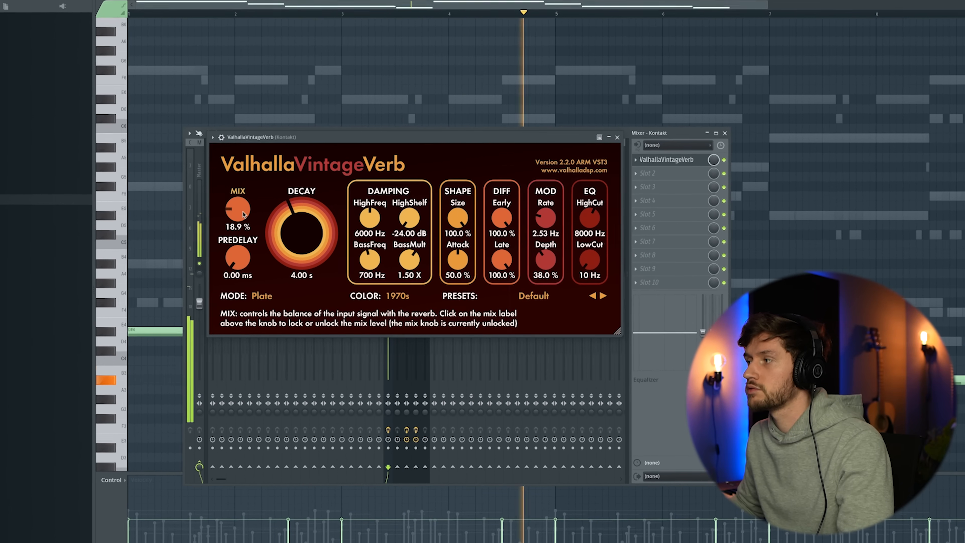
click(616, 138)
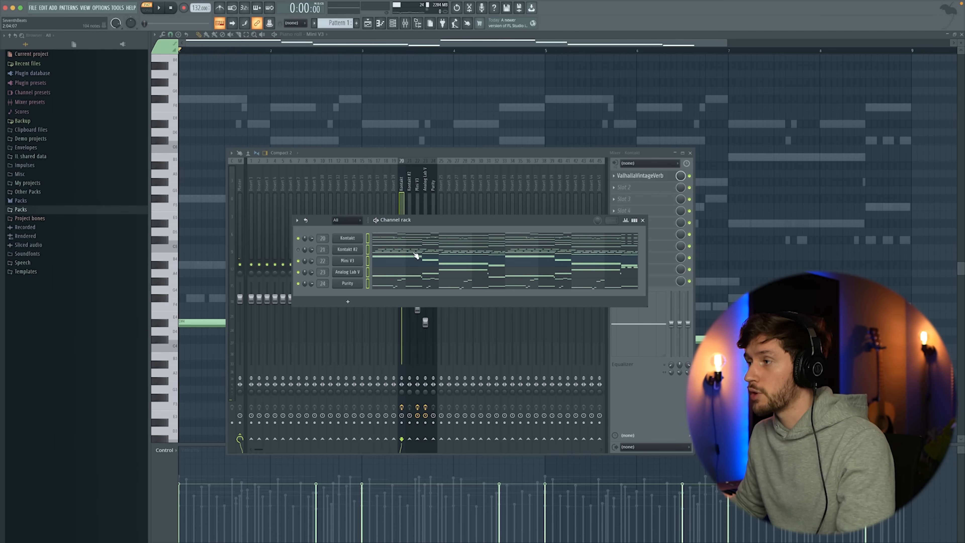
Play all layers together and lower the Purity mixer track's volume to 77%.
click(457, 151)
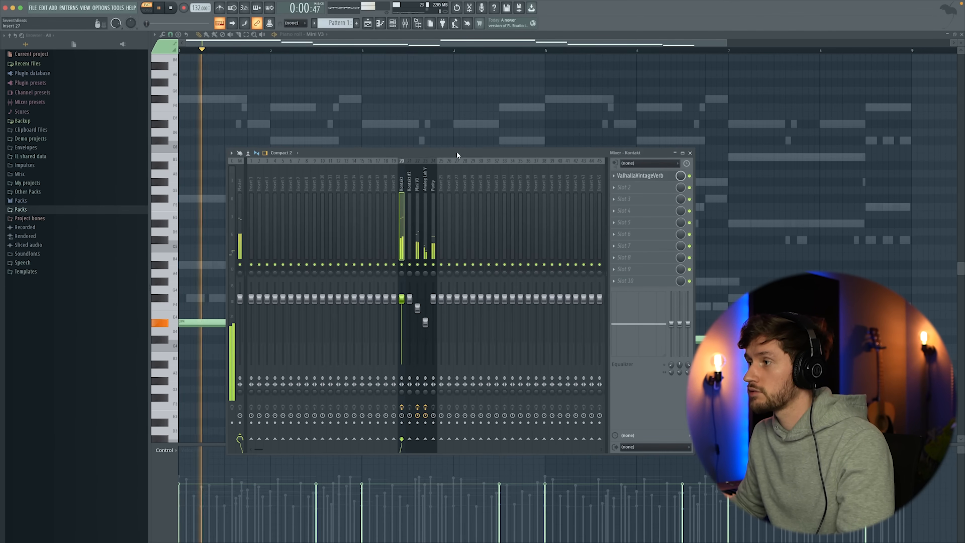
click(432, 188)
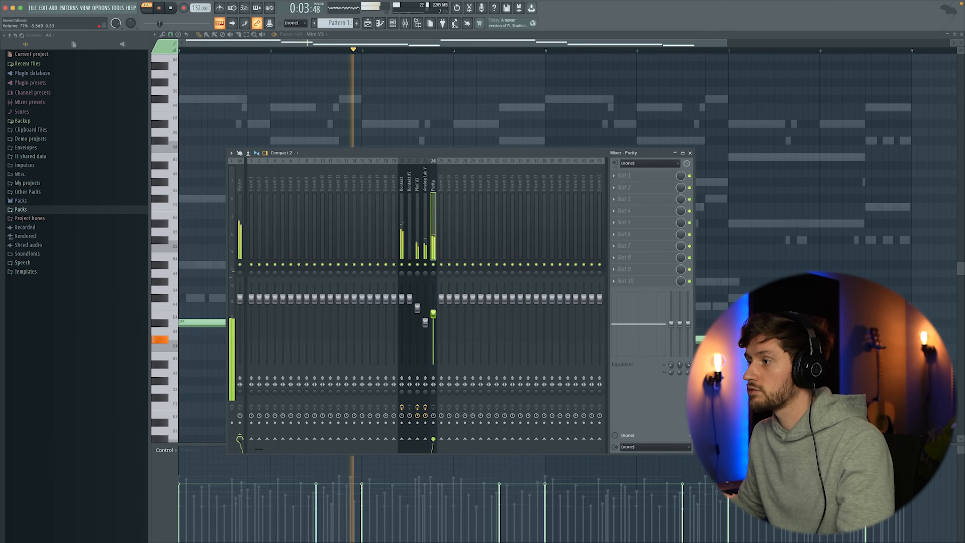
Load RC-20 Retro Color in the Purity track's first effect slot, with the Noise, Digital and Space modules off.
click(624, 175)
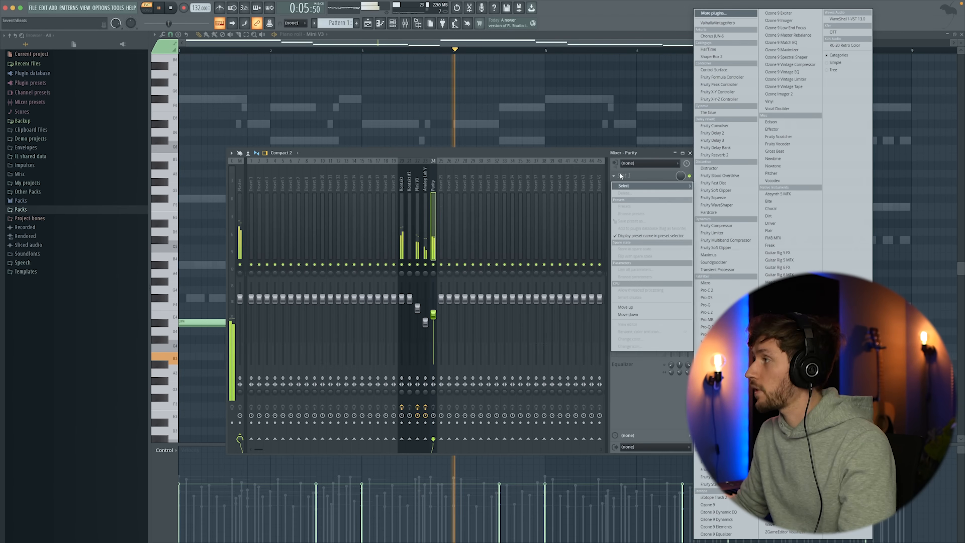
click(837, 47)
drag(229, 46, 442, 157)
click(249, 307)
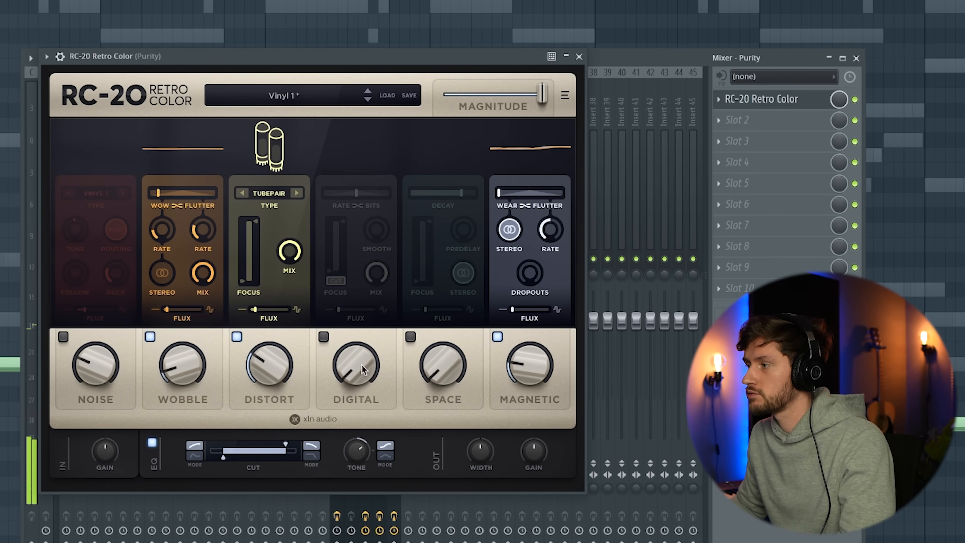
Adjust RC-20's Wobble amount slightly and set Distort to 14% during playback.
drag(177, 374, 177, 371)
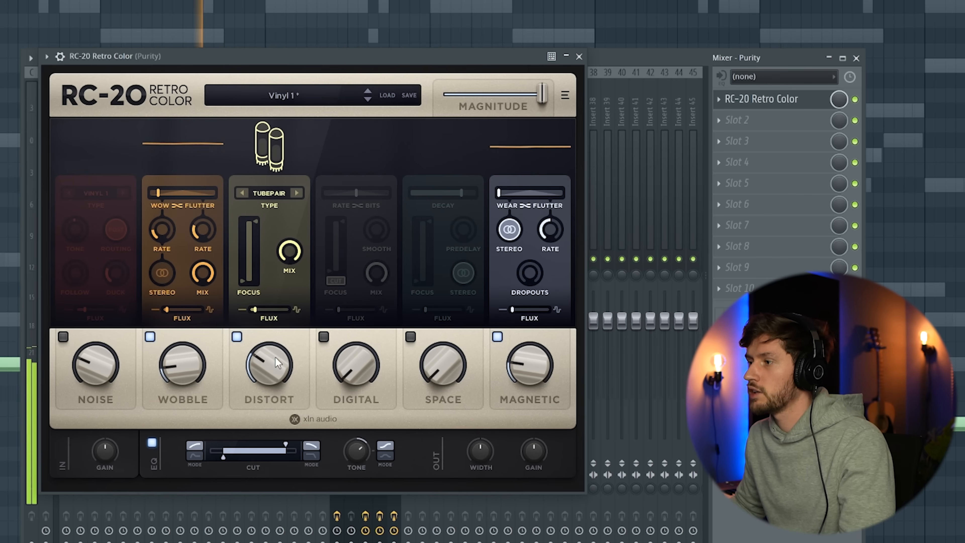
drag(276, 363, 276, 353)
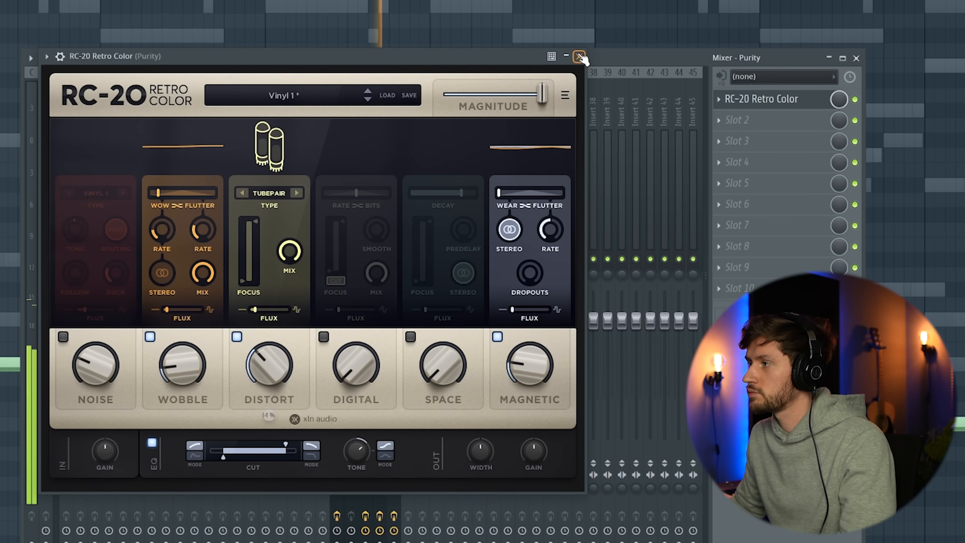
click(579, 57)
Add ValhallaVintageVerb after RC-20 on the Purity track and set its mix to 75.6%.
click(726, 120)
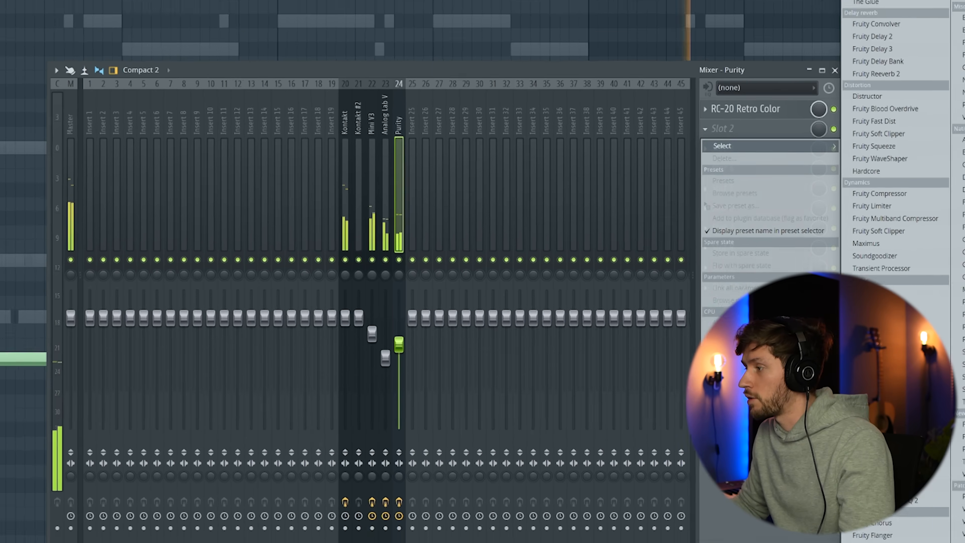
click(959, 304)
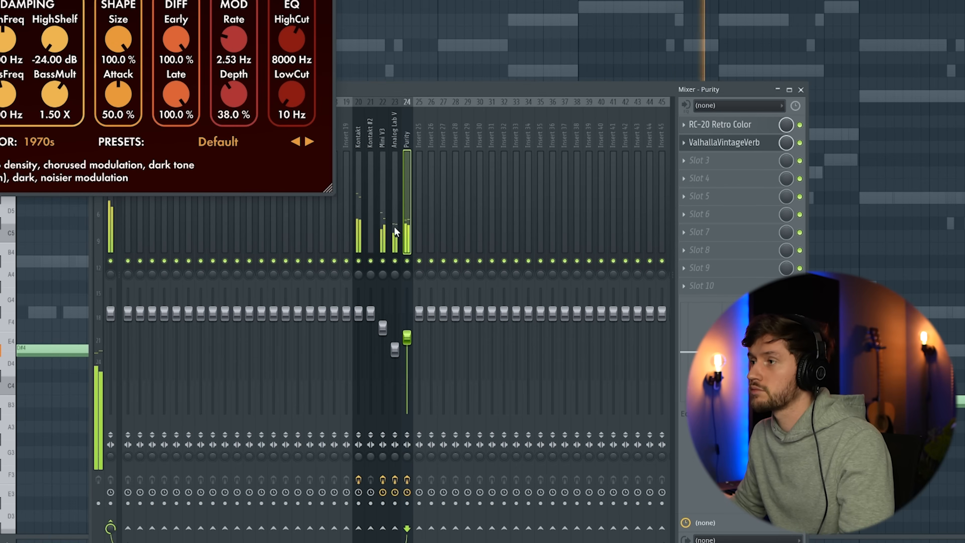
drag(0, 0, 189, 38)
drag(51, 126, 78, 172)
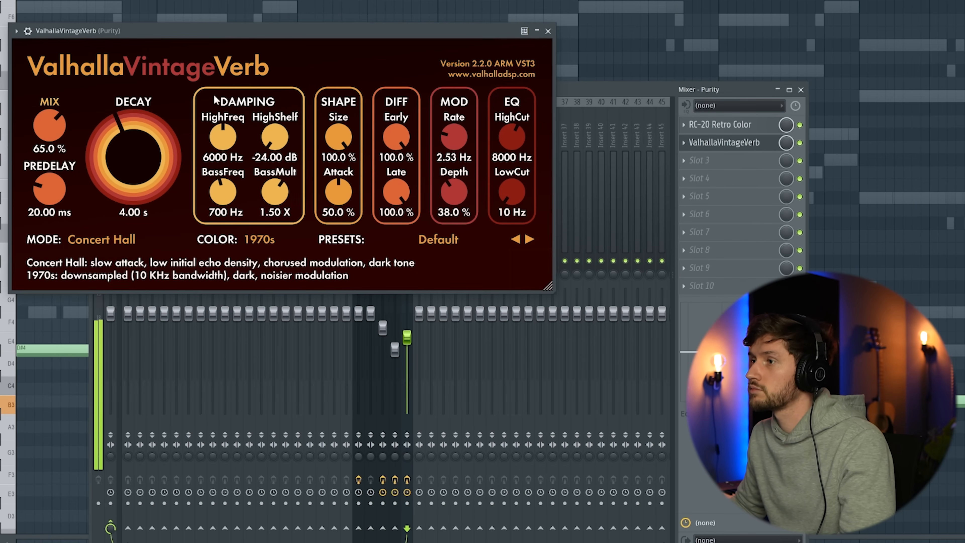
drag(51, 124, 53, 108)
Move the Purity track's reverb down to slot 3 and load Fruity Parametric EQ 2 in slot 2.
drag(721, 143, 731, 166)
click(704, 146)
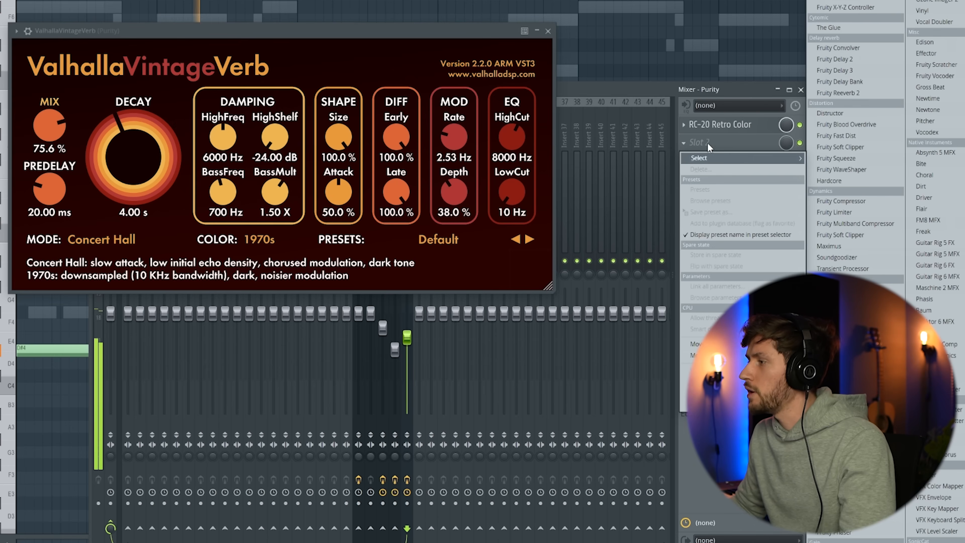
click(841, 448)
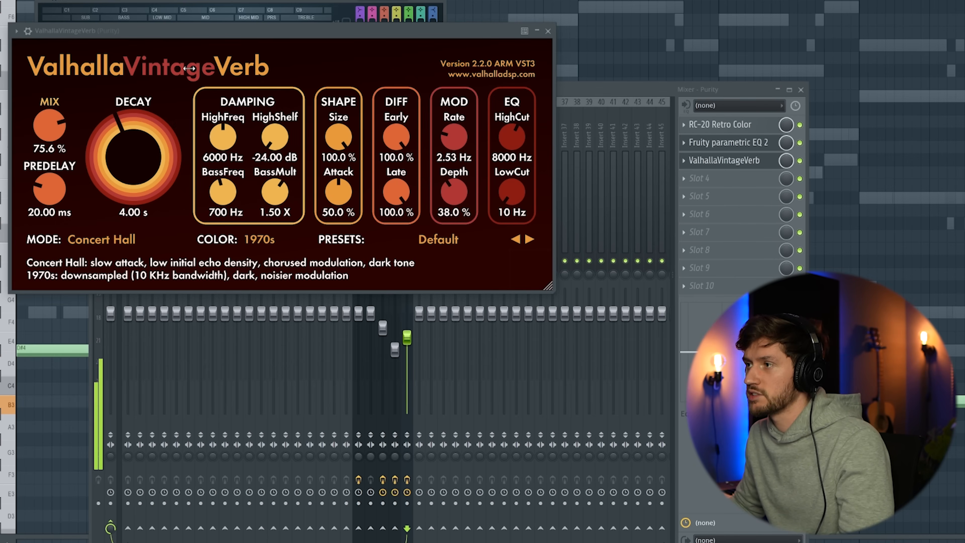
Roll off the Purity track's highs with a low-pass curve in the EQ and lower the track's volume further.
drag(201, 2, 273, 0)
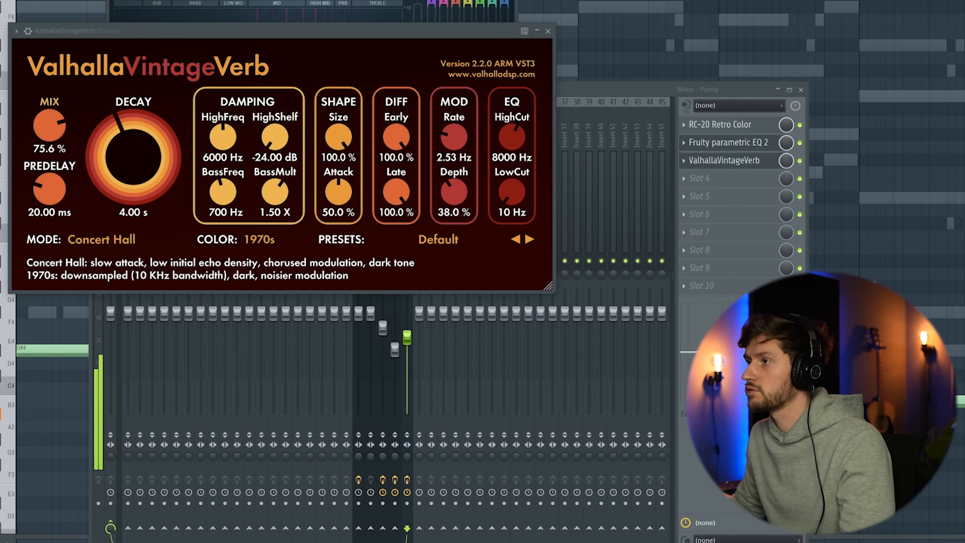
click(547, 30)
drag(368, 1, 388, 81)
drag(382, 237, 338, 238)
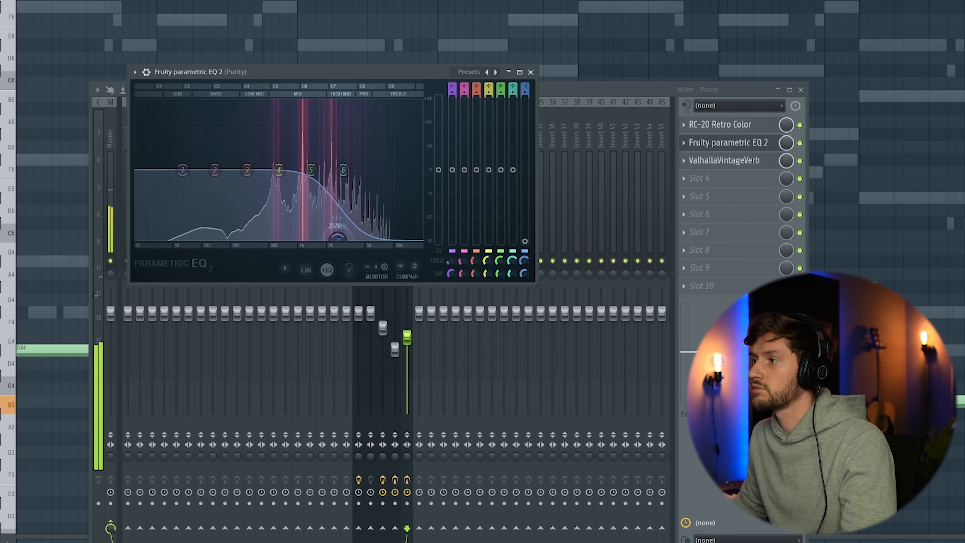
click(531, 72)
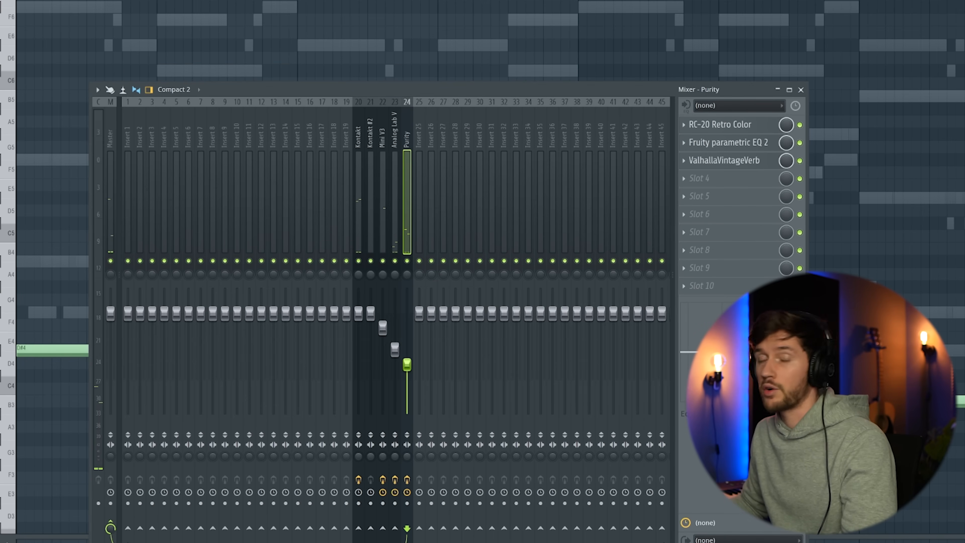
key(space)
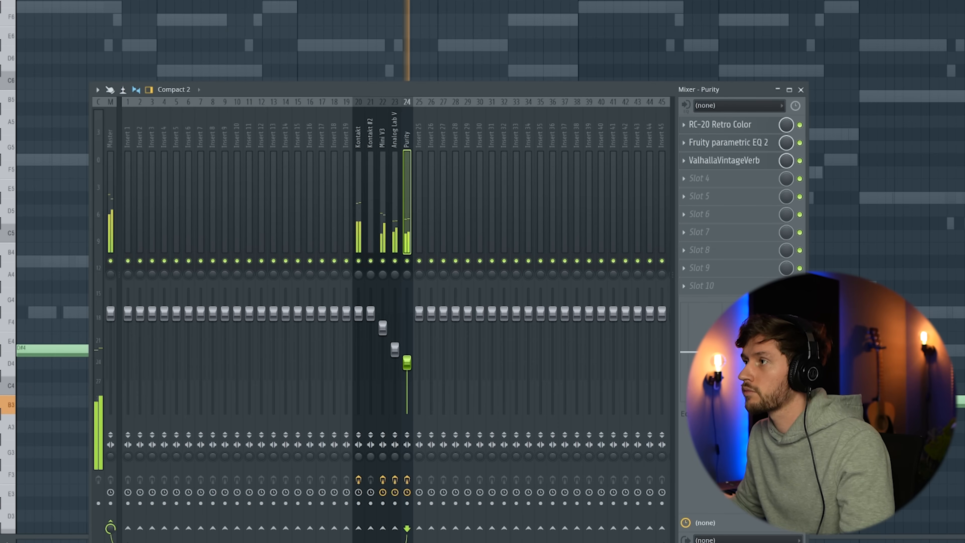
Place a short C5 snare note on the third beat of each of the first four bars of the [JYNX] Snares channel.
key(F6)
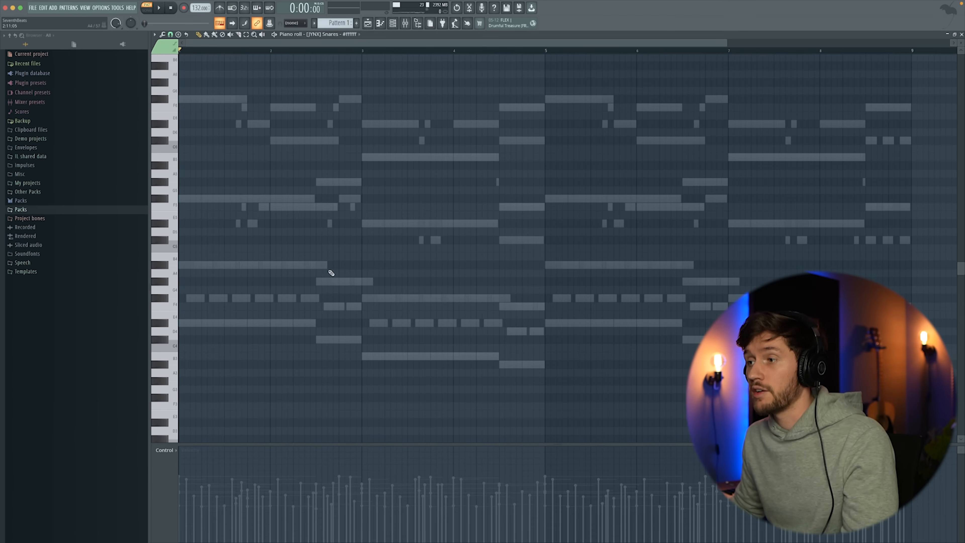
click(230, 247)
click(321, 247)
key(space)
click(413, 247)
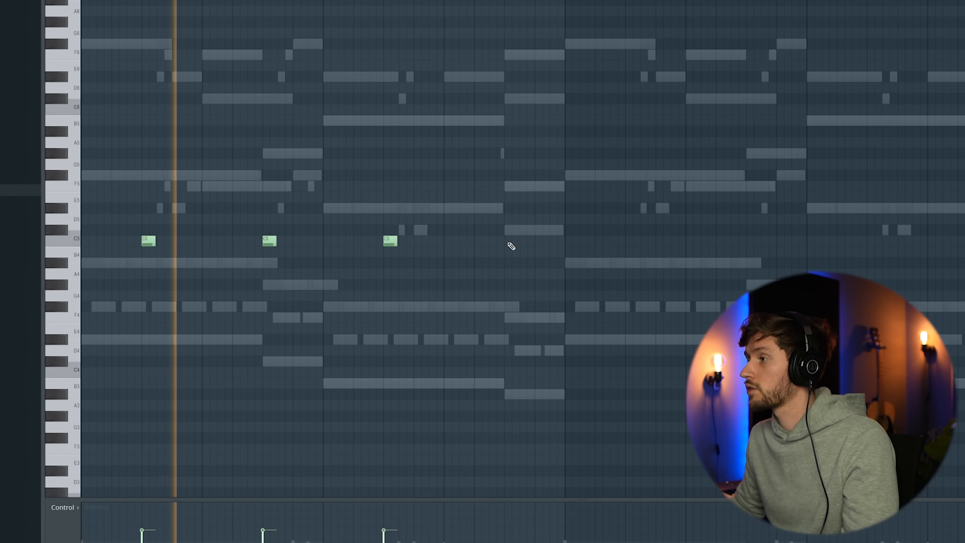
click(508, 244)
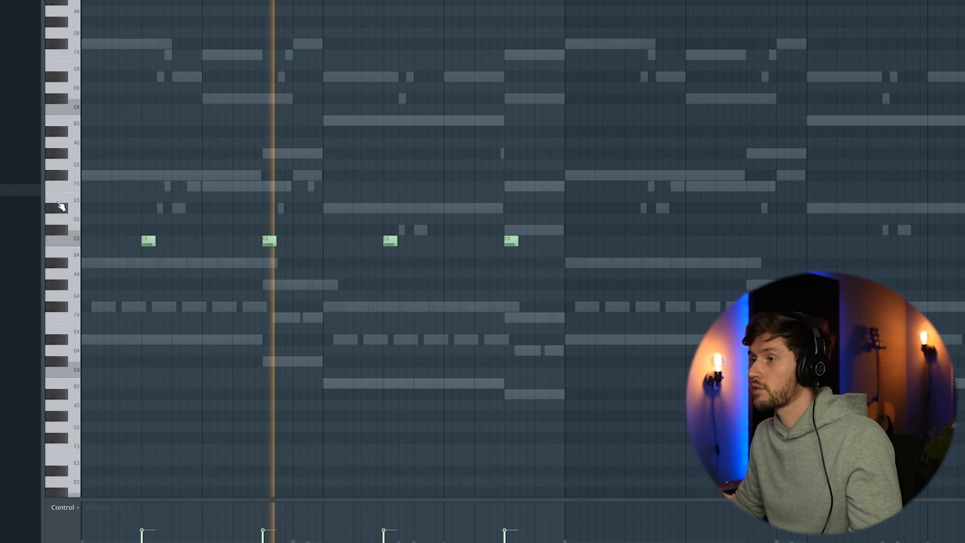
Duplicate the four snare notes into the next four bars and align them to the third beat of each bar.
key(ctrl+a)
key(ctrl+b)
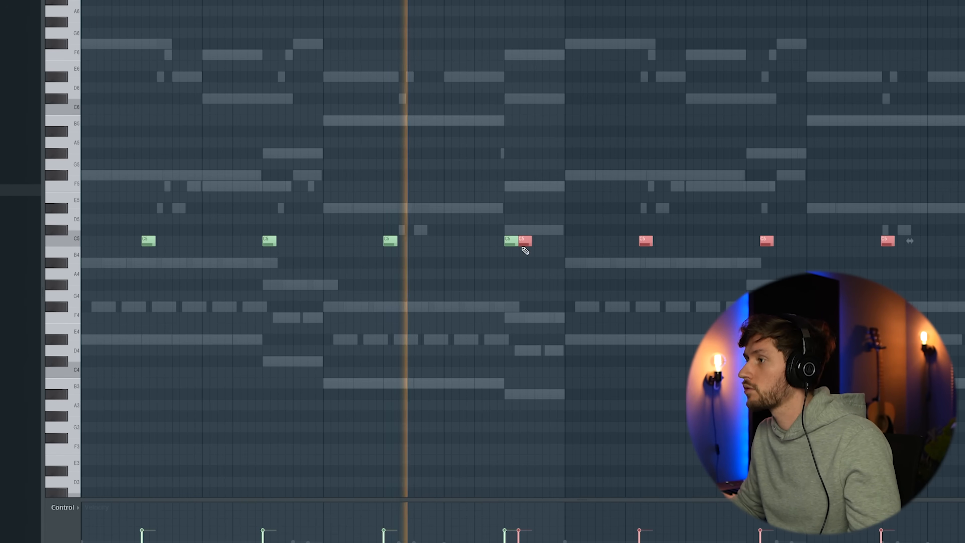
mouse_move(522, 241)
mouse_down()
mouse_move(491, 241)
mouse_move(507, 241)
mouse_up()
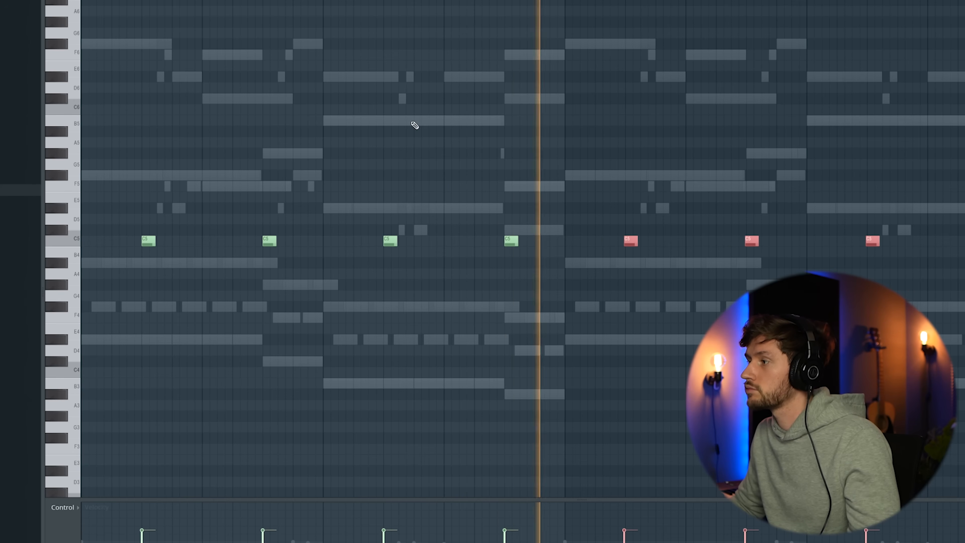
key(space)
drag(628, 239, 604, 240)
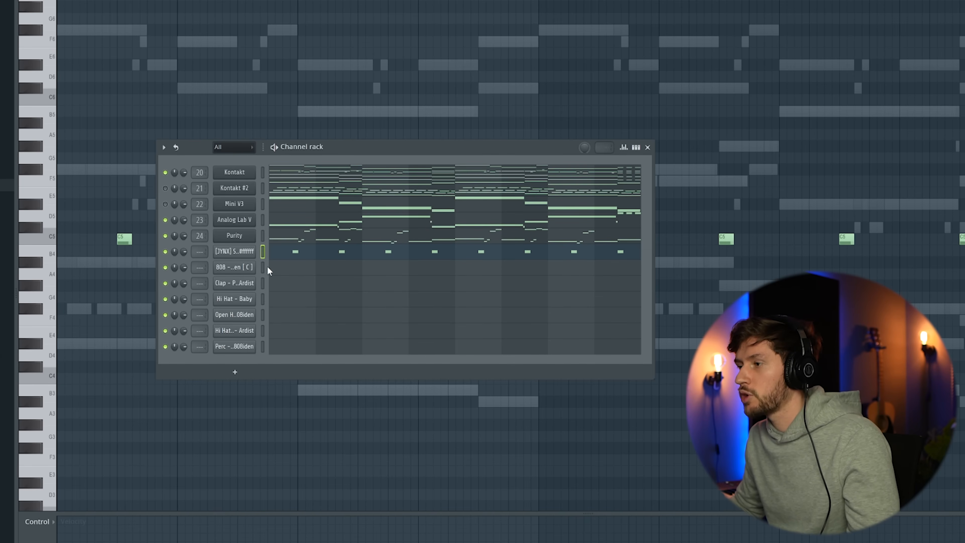
Copy the snare pattern into the Clap - Paper - Ardist channel and adjust the clap sample's fade-out during playback.
click(263, 283)
key(space)
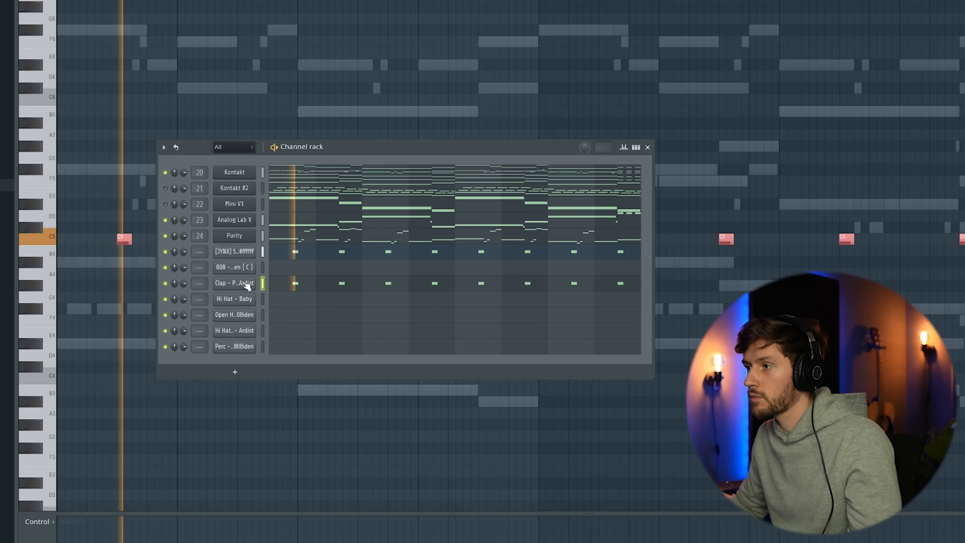
click(246, 283)
drag(256, 108, 257, 91)
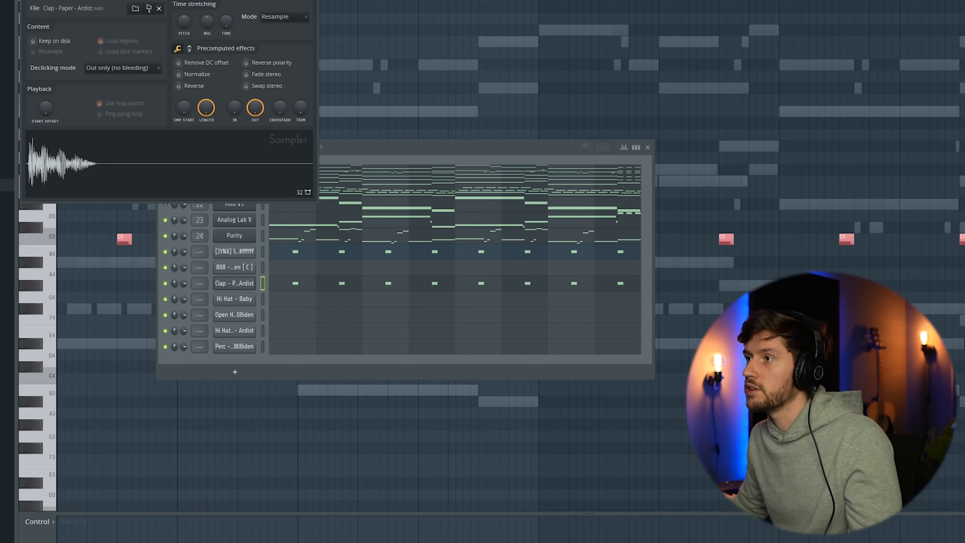
drag(187, 0, 331, 10)
drag(406, 159, 407, 171)
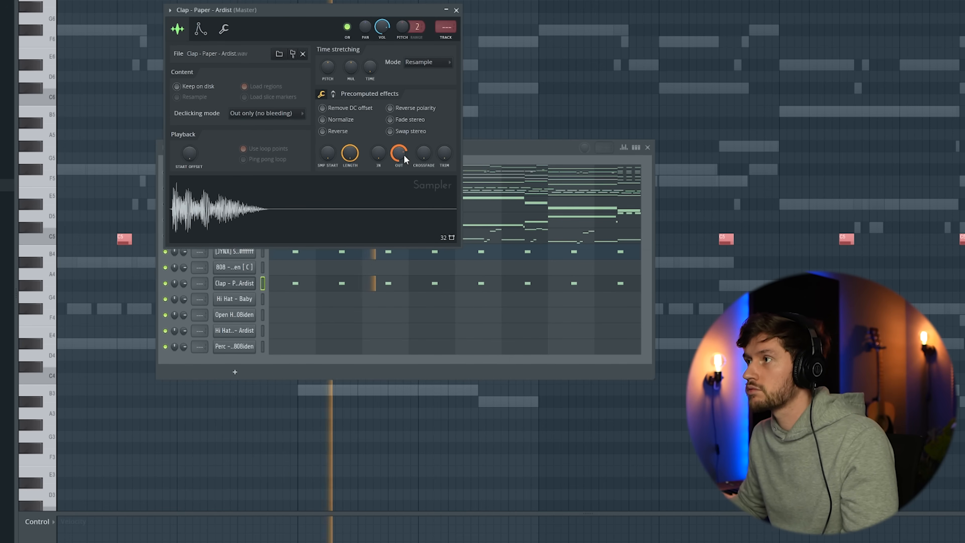
click(456, 10)
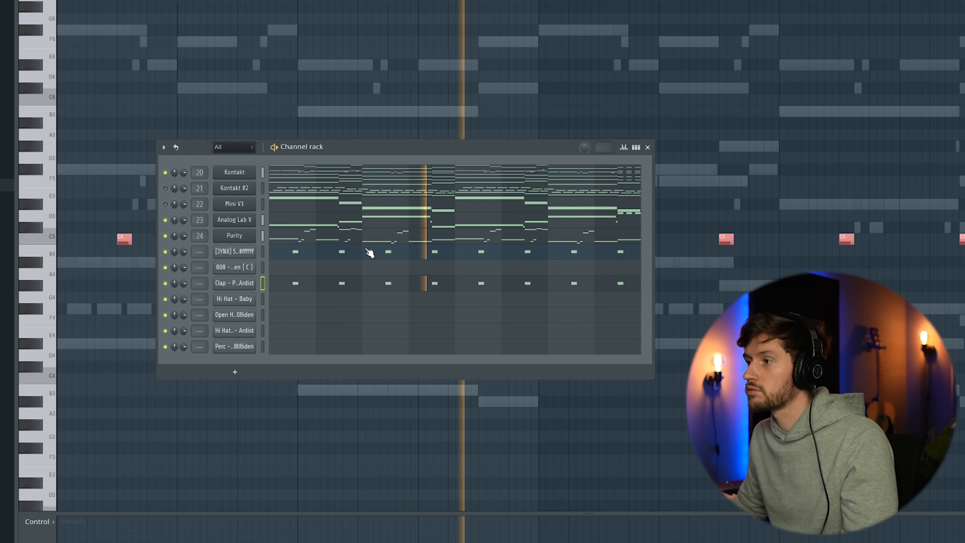
Paint a continuous row of eighth-note C5 hits across the first bars of the Hi Hat - Baby channel.
click(300, 304)
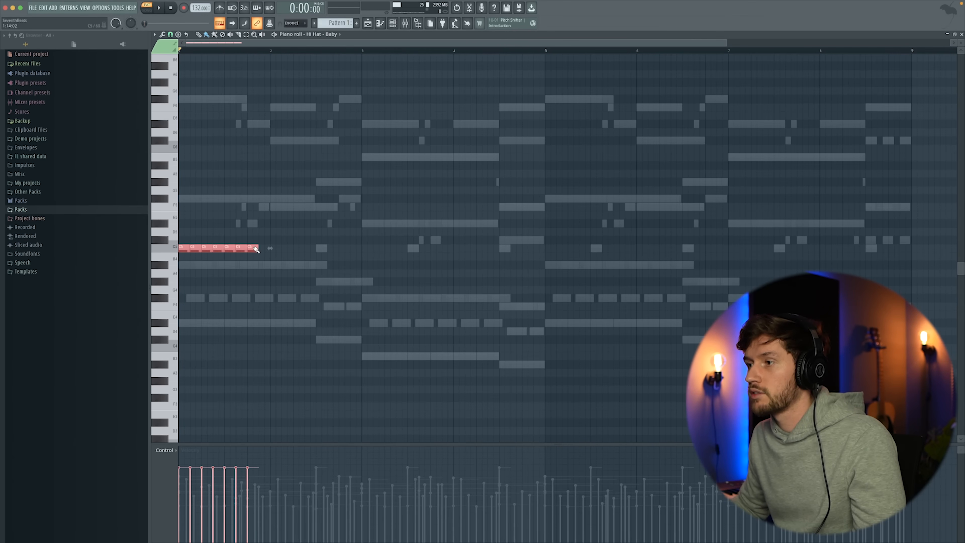
drag(256, 250, 505, 249)
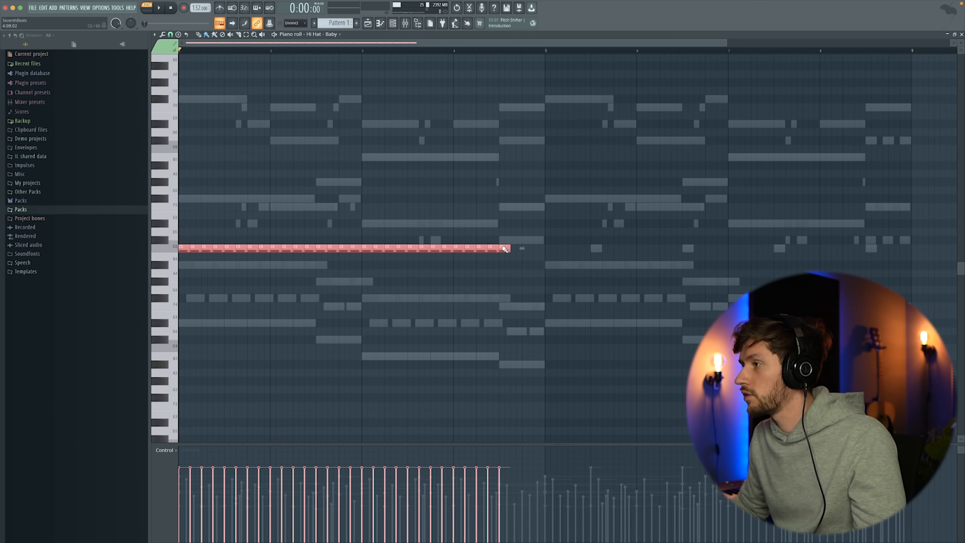
key(super+d)
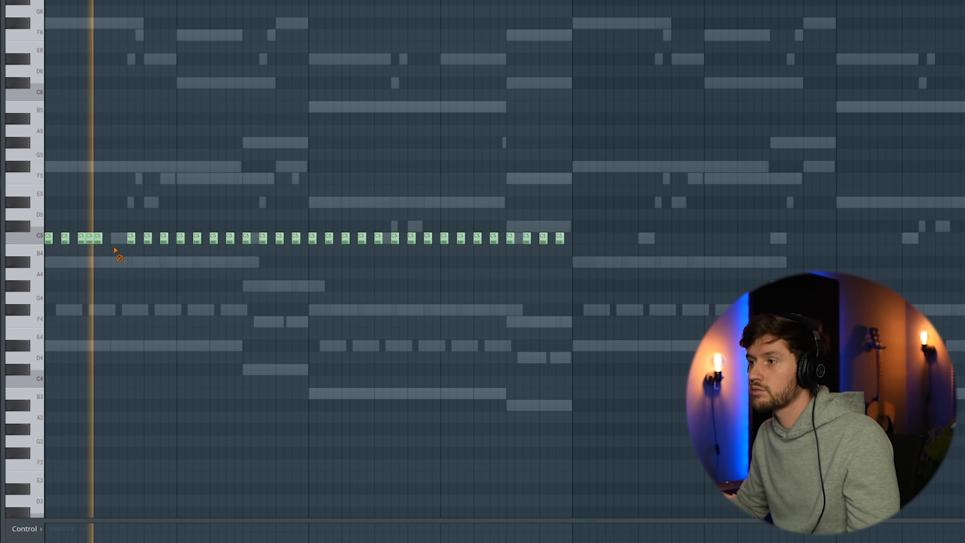
Remove selected hi-hat notes, add fast rolls between the remaining hits, and repeat the rhythm across the eight bars.
key(space)
right_click(132, 239)
key(space)
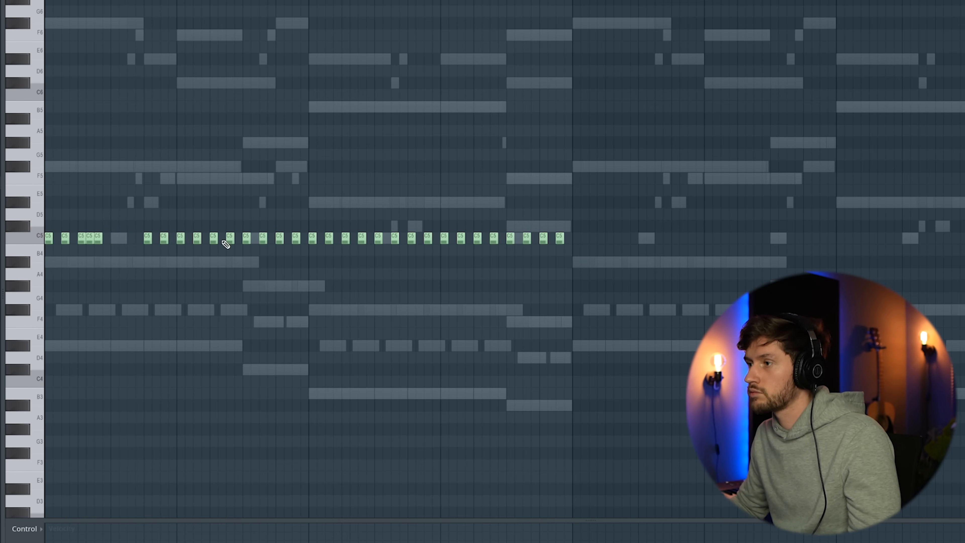
key(space)
right_click(246, 238)
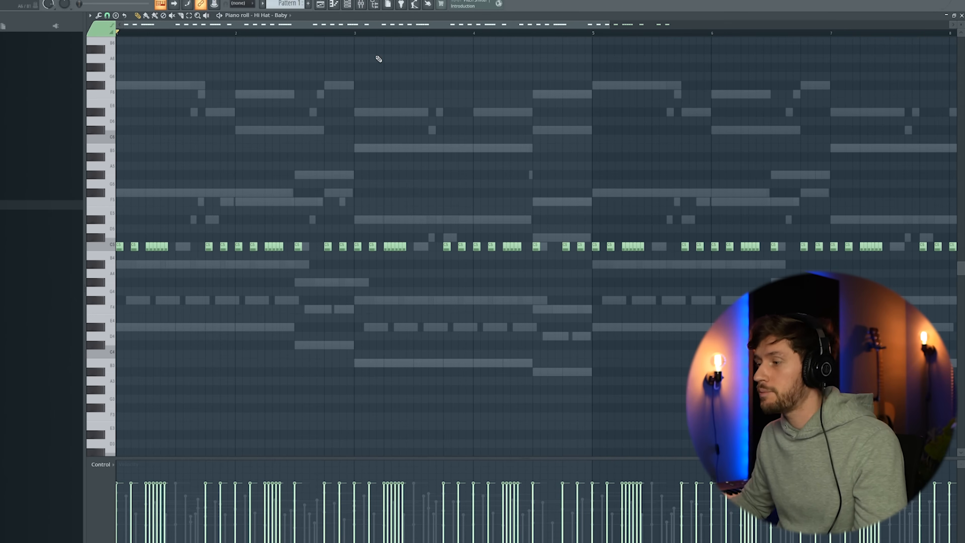
key(space)
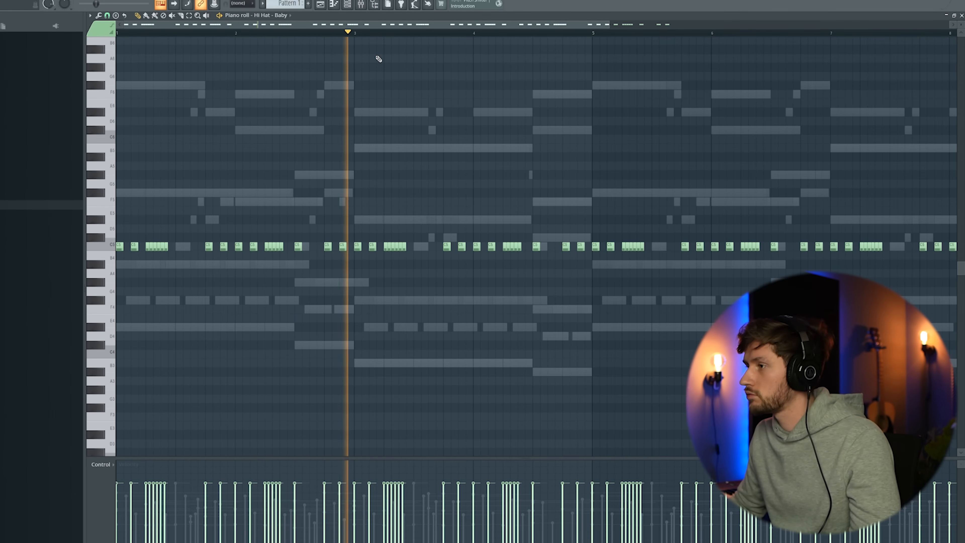
Place C5 notes for Open Hat - Digital - 808iden in bars 1 to 4, add a lower F4 hit, and repeat the phrase.
click(350, 4)
key(space)
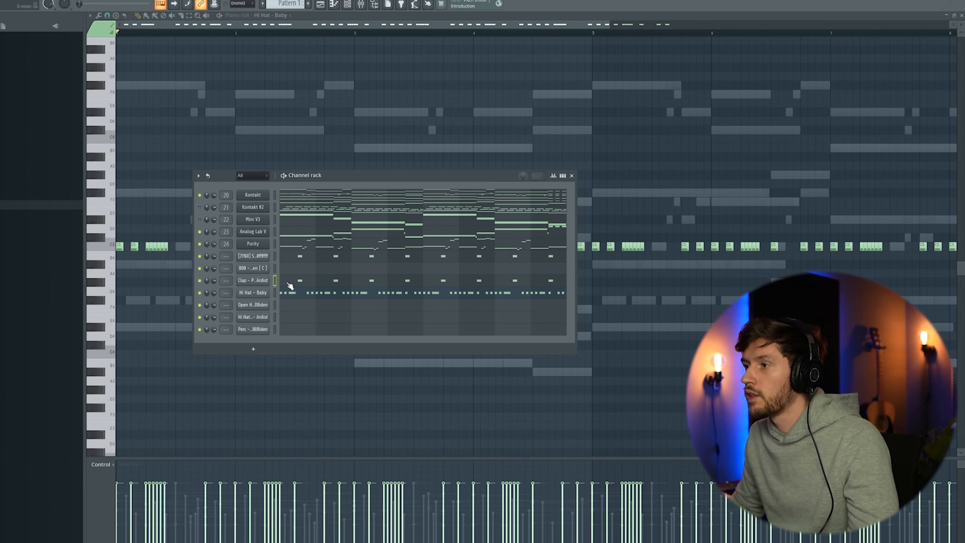
click(291, 309)
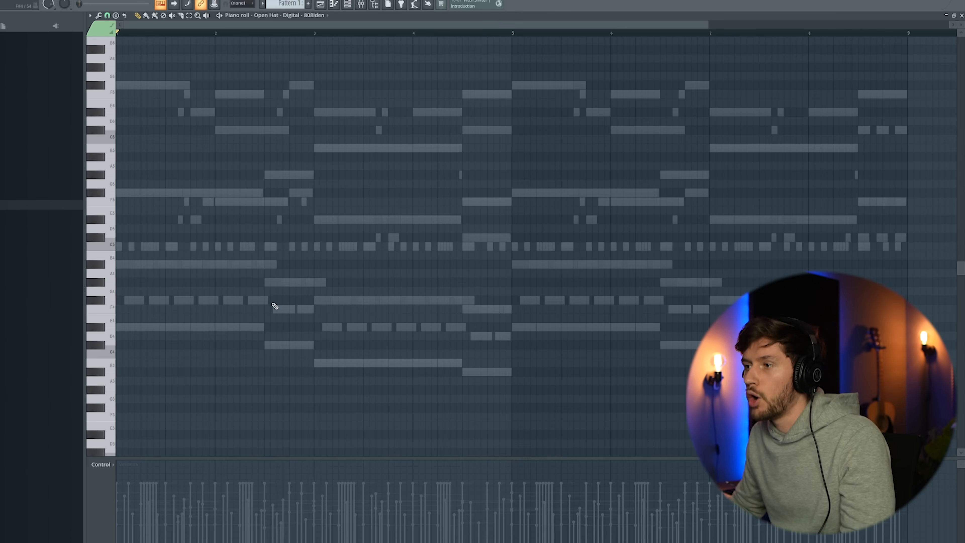
key(space)
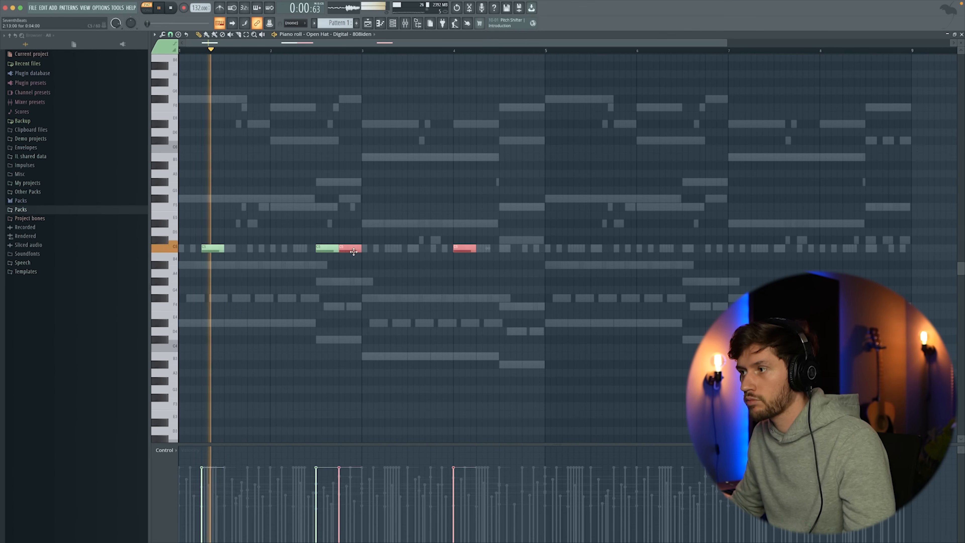
drag(350, 248, 396, 248)
right_click(475, 218)
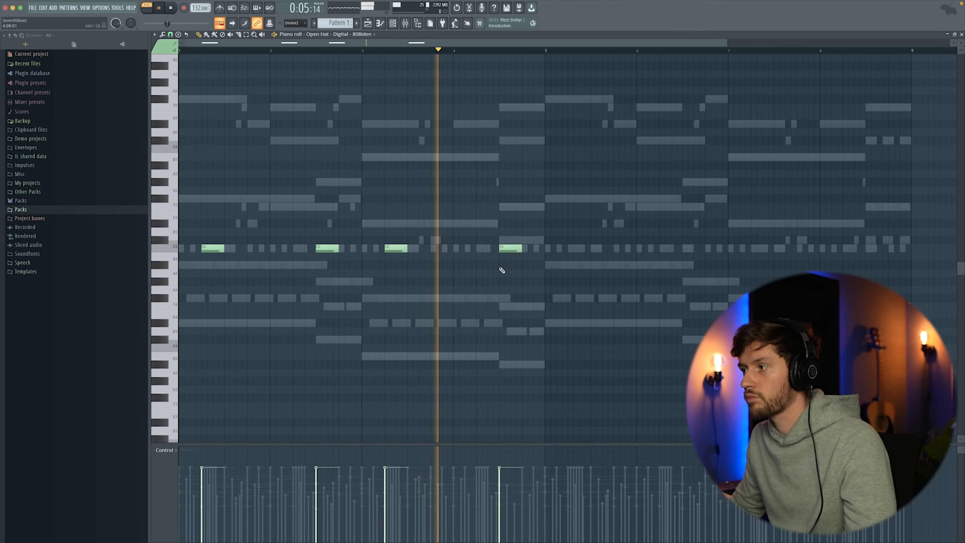
key(space)
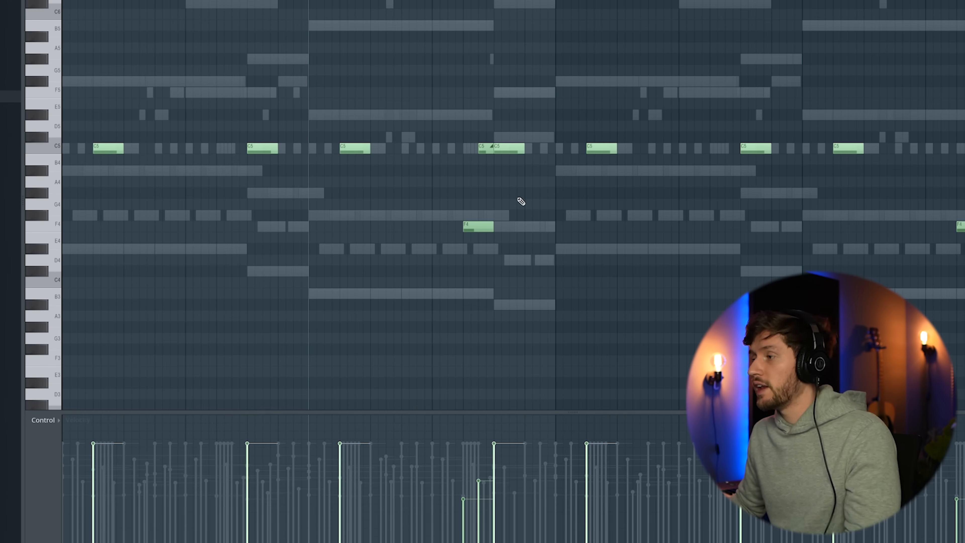
Add short, rapid note rolls on C5 and E5 with varied velocities across the pattern and play it back.
key(space)
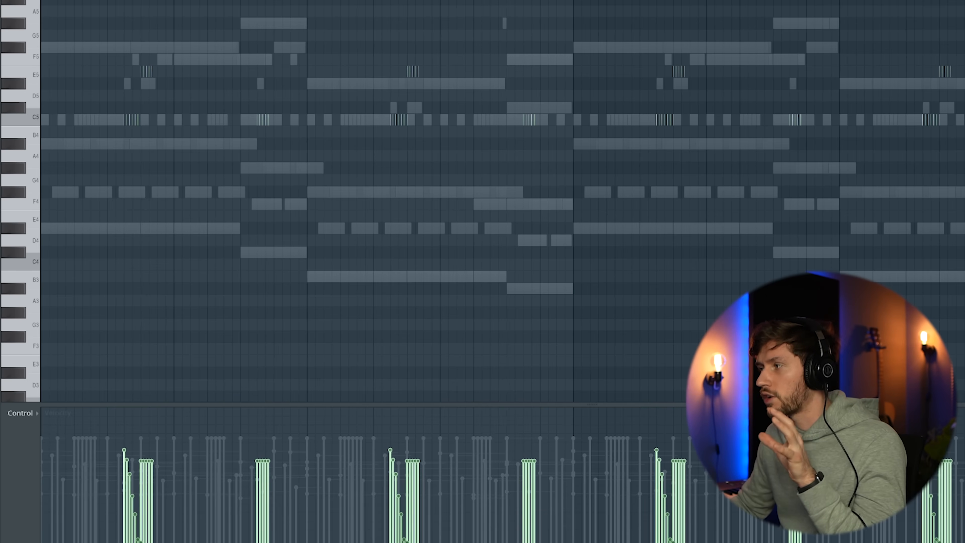
key(space)
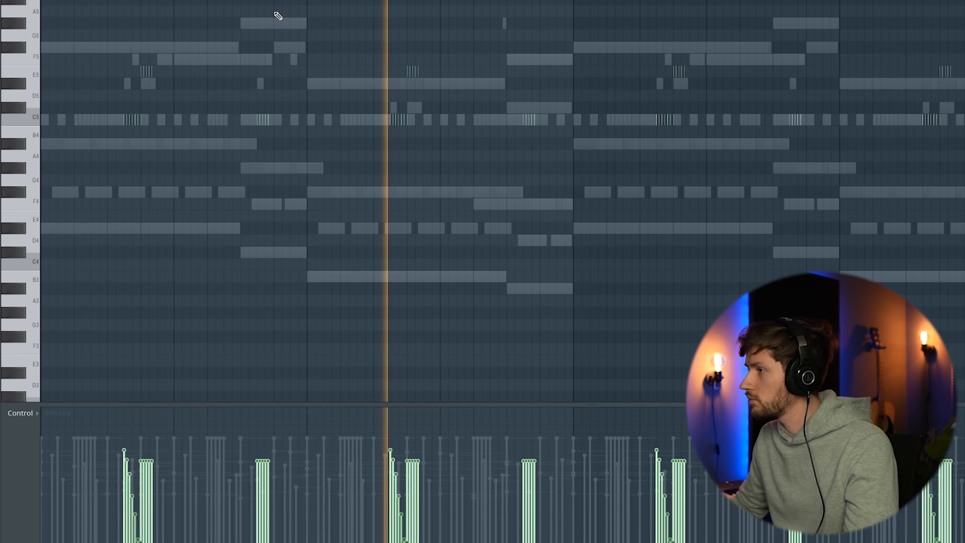
Place C5 hits for the Perc - Rim - Hills channel in bars 1, 3 and 4, and repeat them in bars 5, 7 and 8.
key(space)
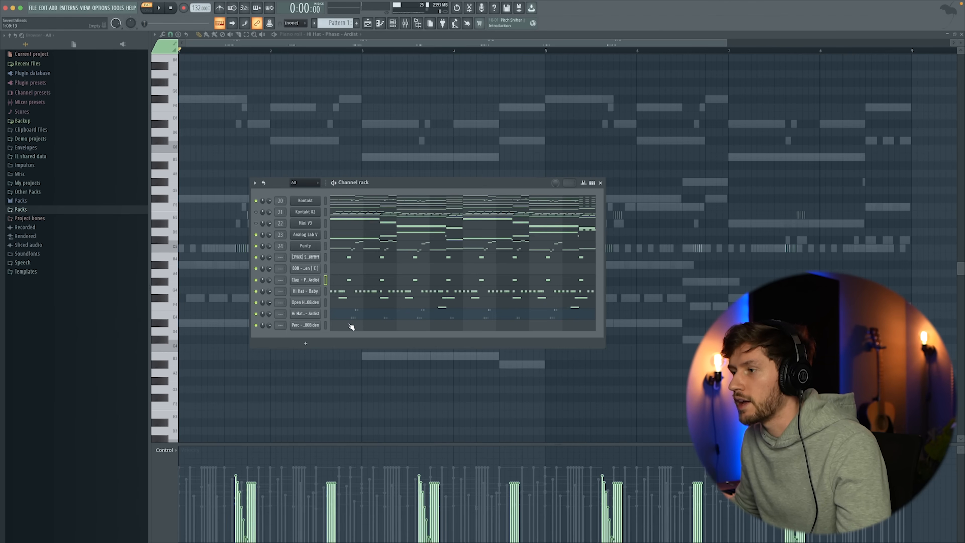
click(351, 326)
key(space)
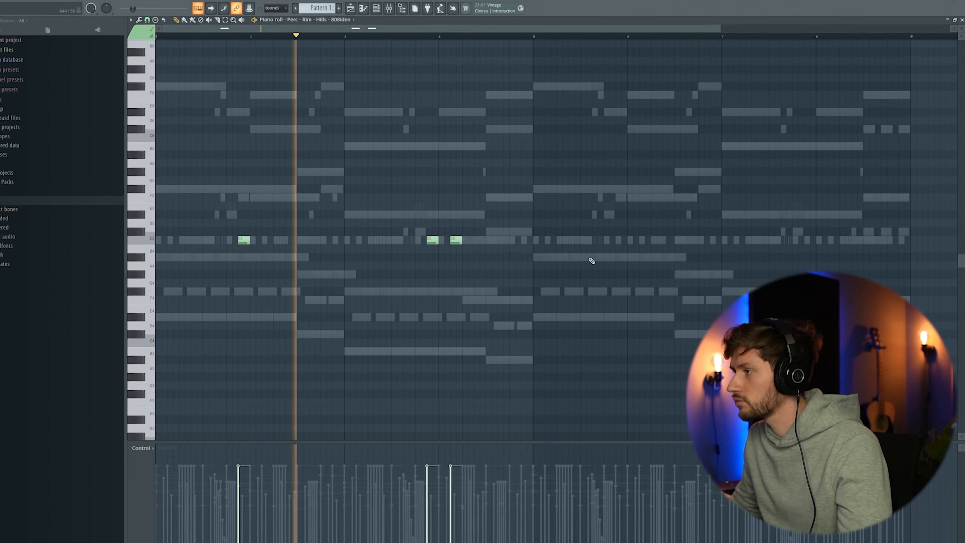
click(623, 236)
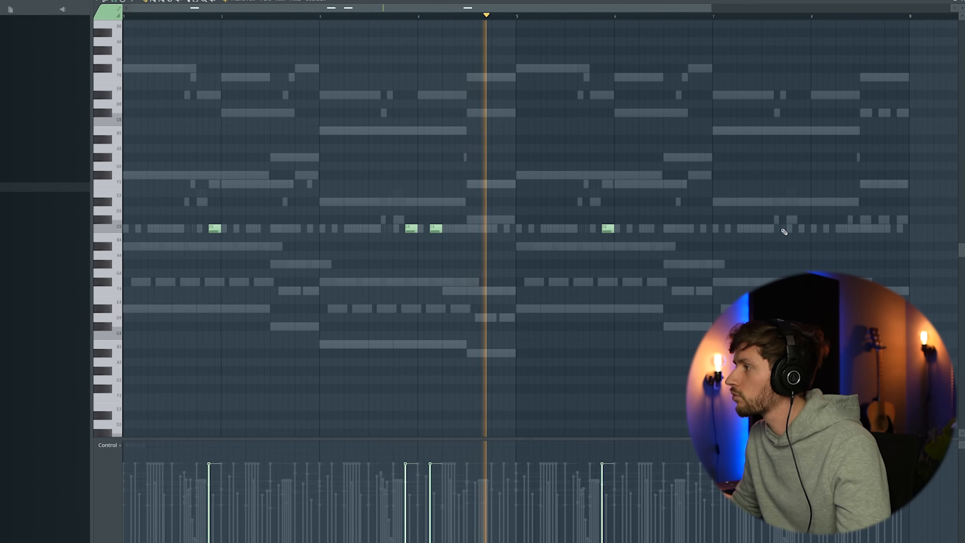
click(805, 232)
click(826, 231)
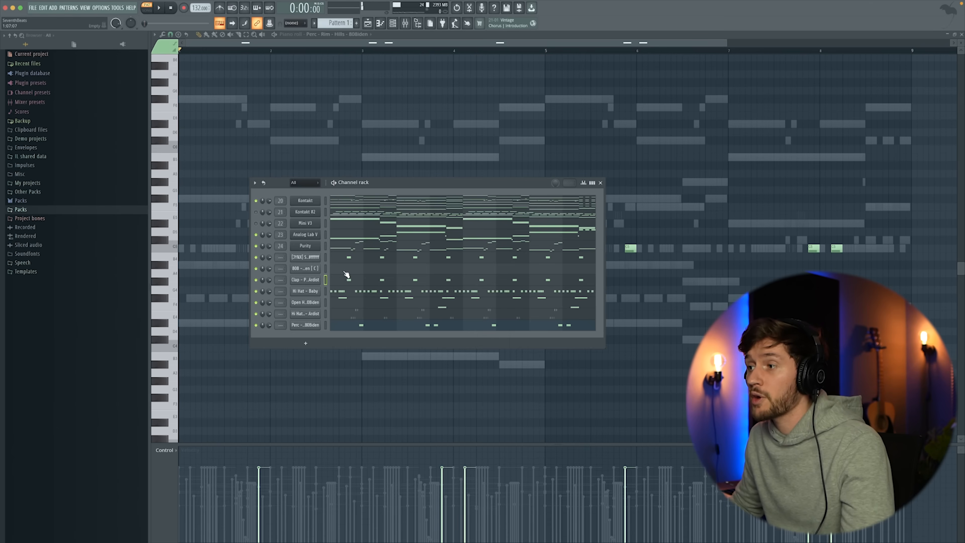
key(Escape)
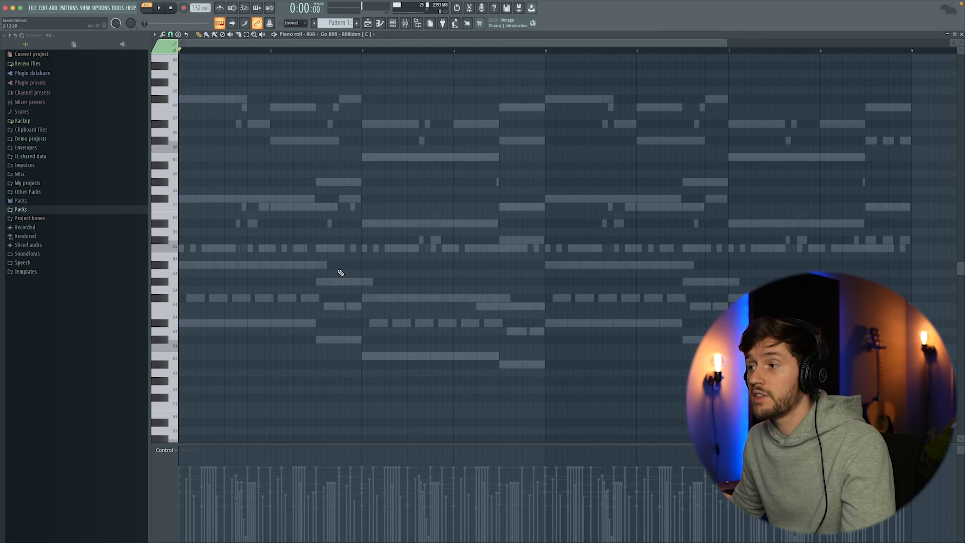
Normalize the Go 808 sample and check its volume envelope settings.
click(392, 25)
click(314, 269)
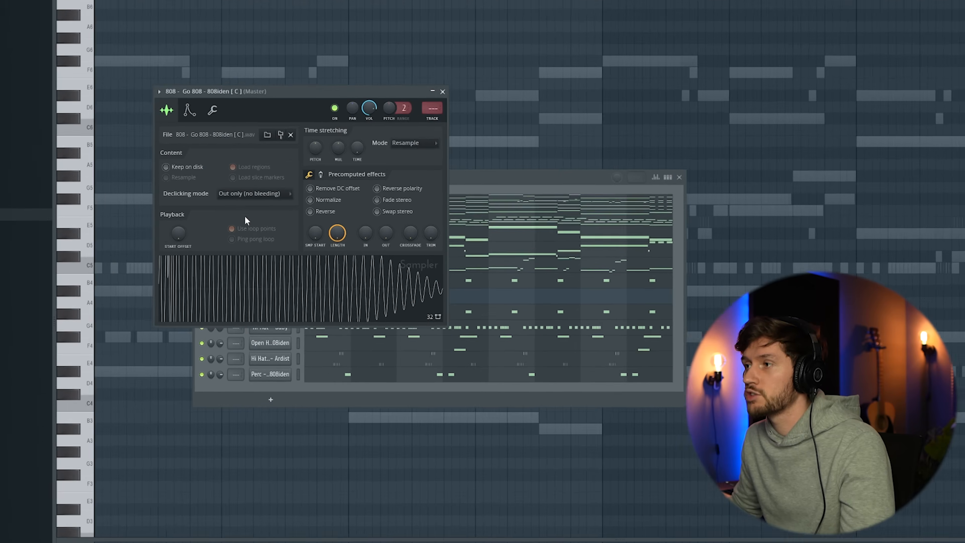
click(317, 207)
click(137, 88)
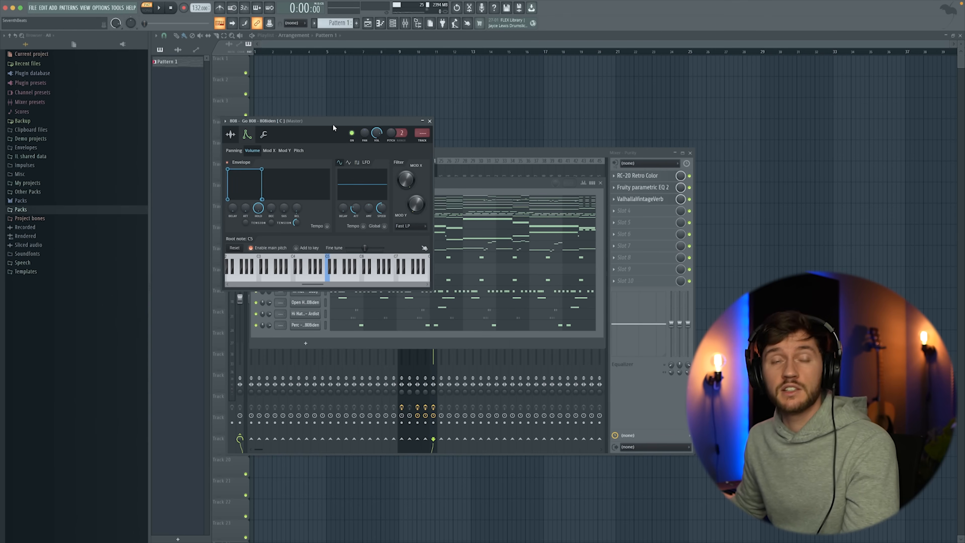
click(430, 121)
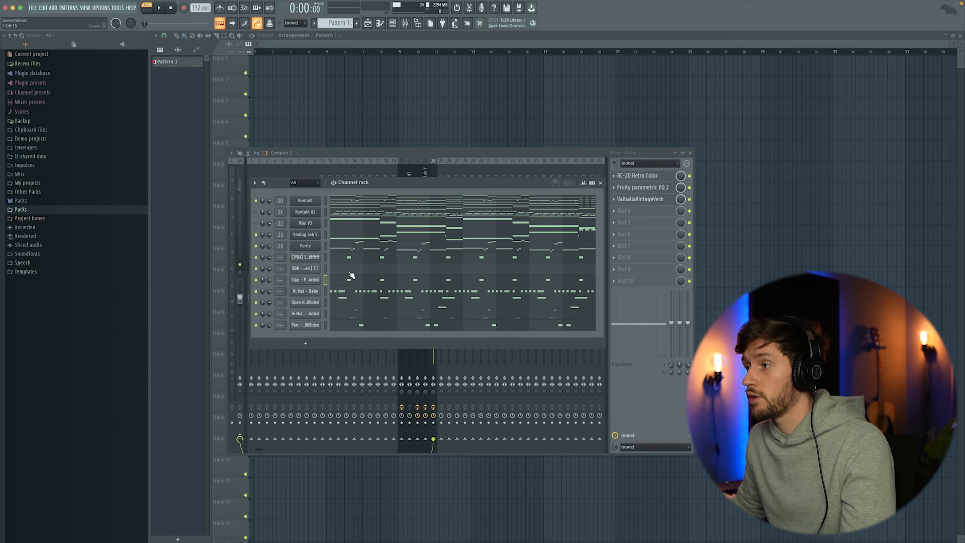
Draw three back-to-back D#5 notes for the Go 808 from bar 1, extending the third to the middle of bar 2.
click(350, 267)
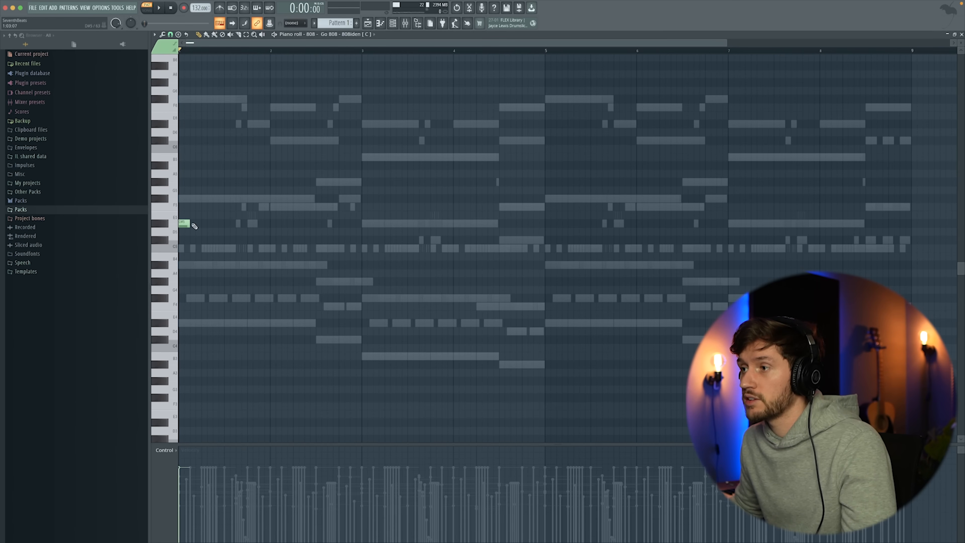
drag(192, 223, 212, 223)
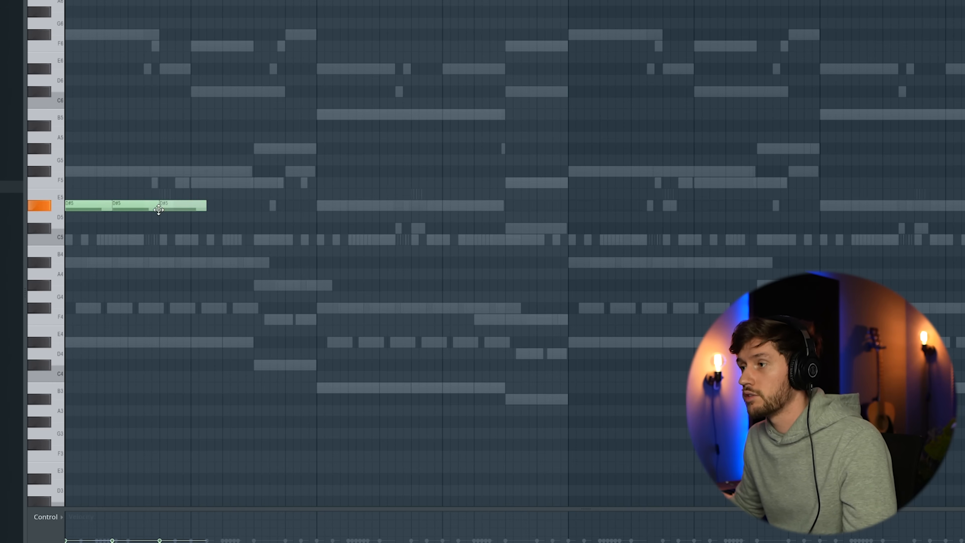
key(space)
click(256, 148)
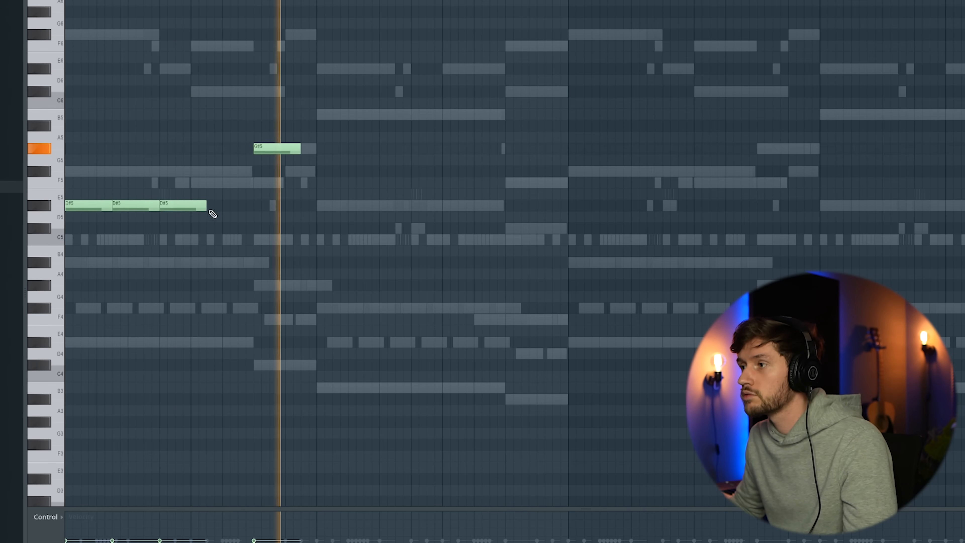
key(space)
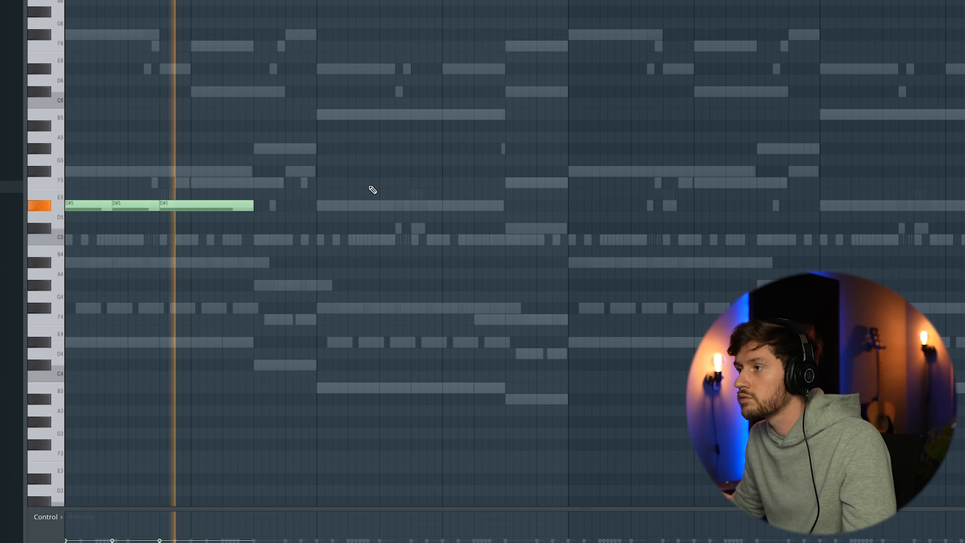
key(space)
Continue the 808 line with a B5 note at bar 3, two B4 notes after it, and an F5 note filling the second half of bar 4.
click(327, 114)
key(space)
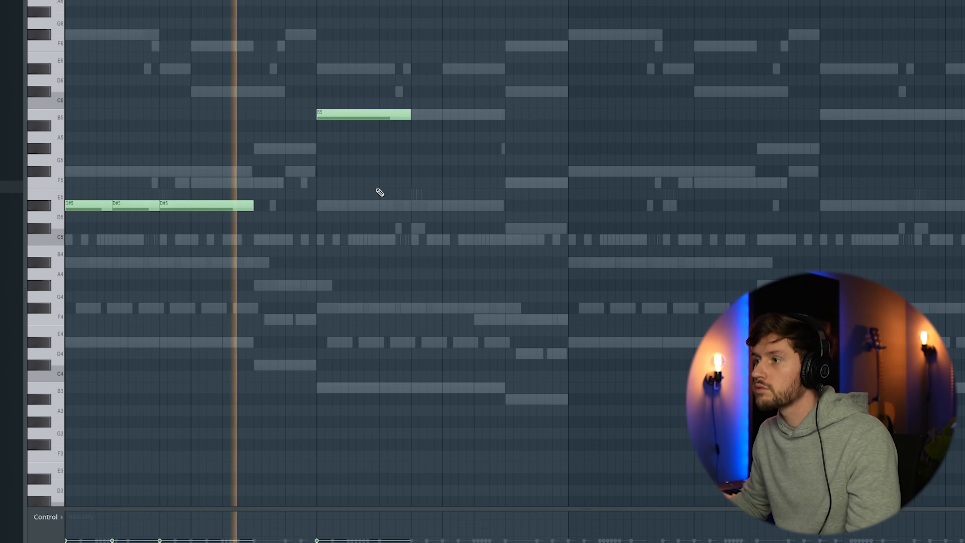
key(space)
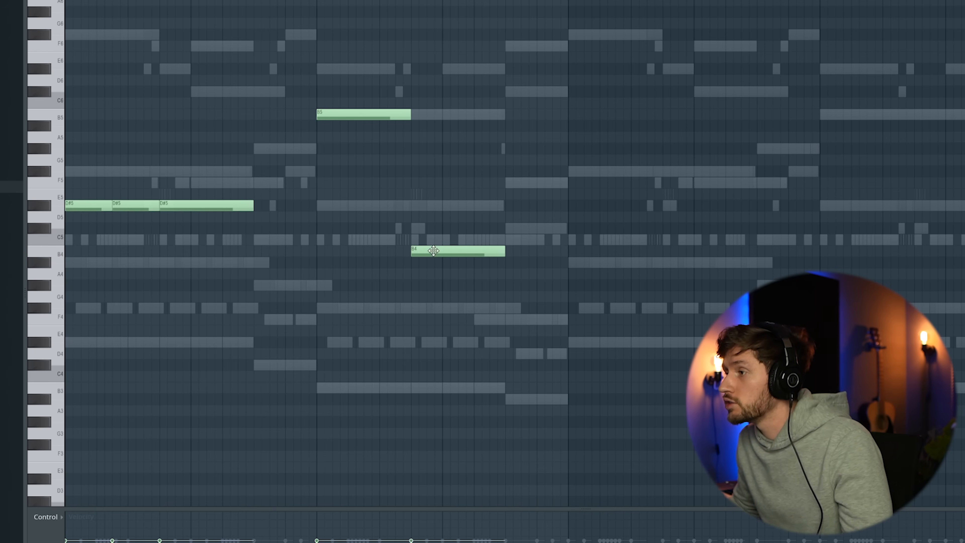
key(space)
click(511, 228)
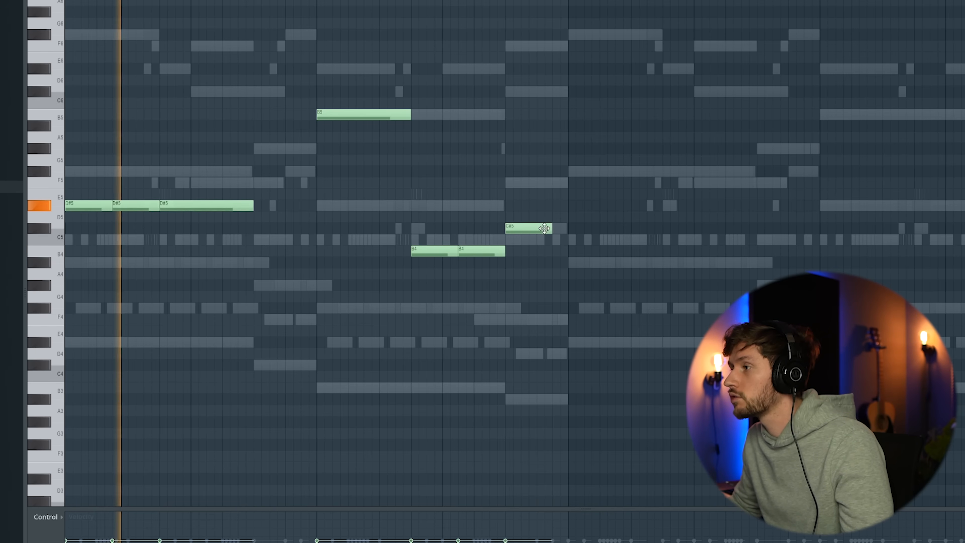
drag(557, 225, 562, 226)
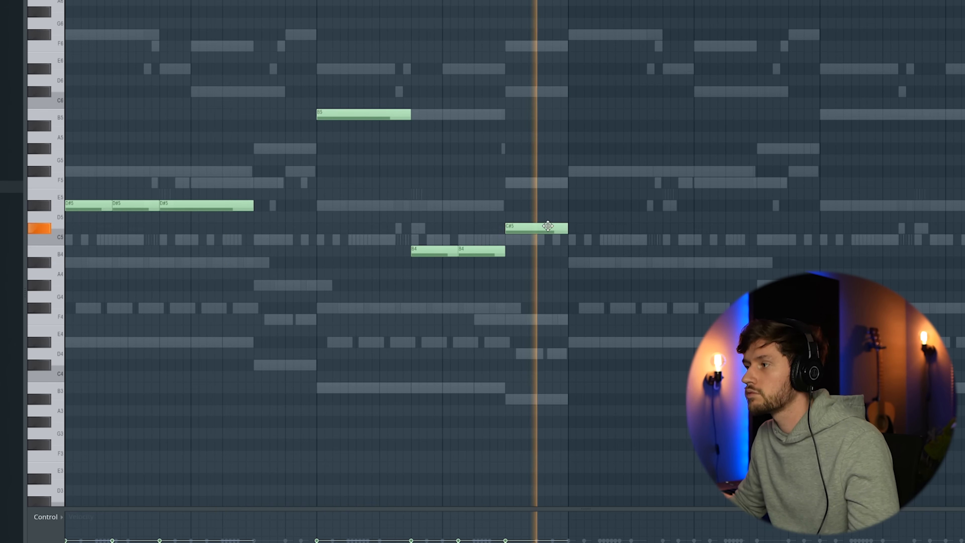
drag(527, 227, 527, 177)
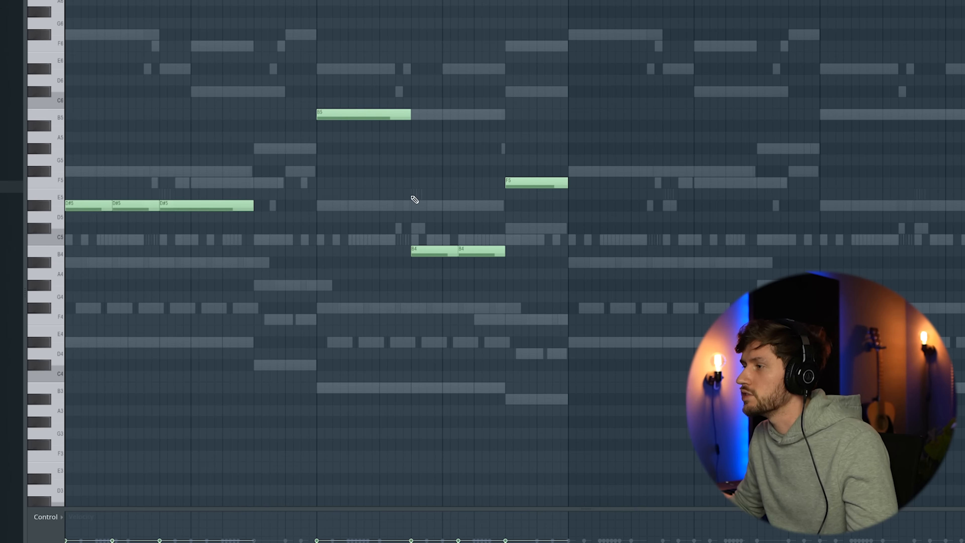
Duplicate the four-bar 808 phrase into bars 5 to 8 and add a G#5 note in the second half of bar 6.
drag(54, 42, 90, 294)
key(ctrl+b)
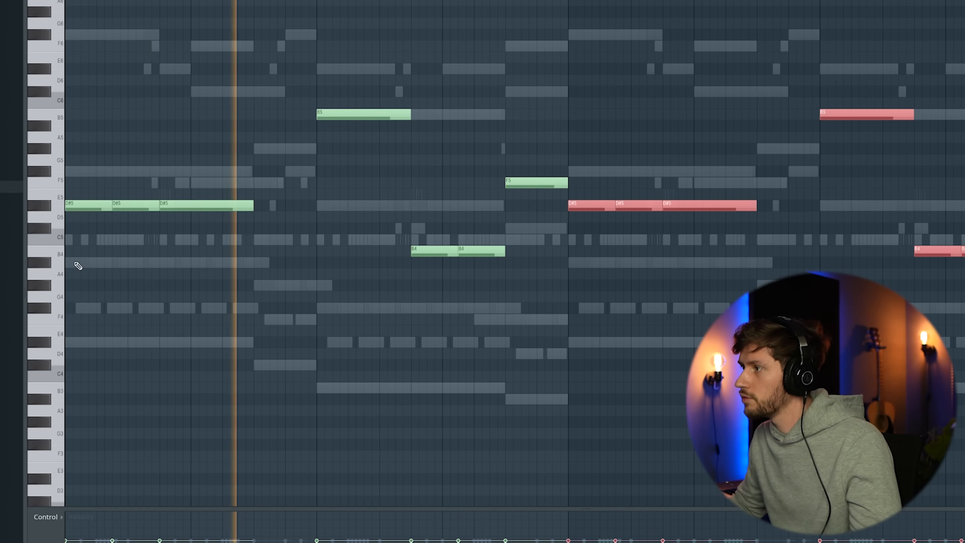
click(625, 110)
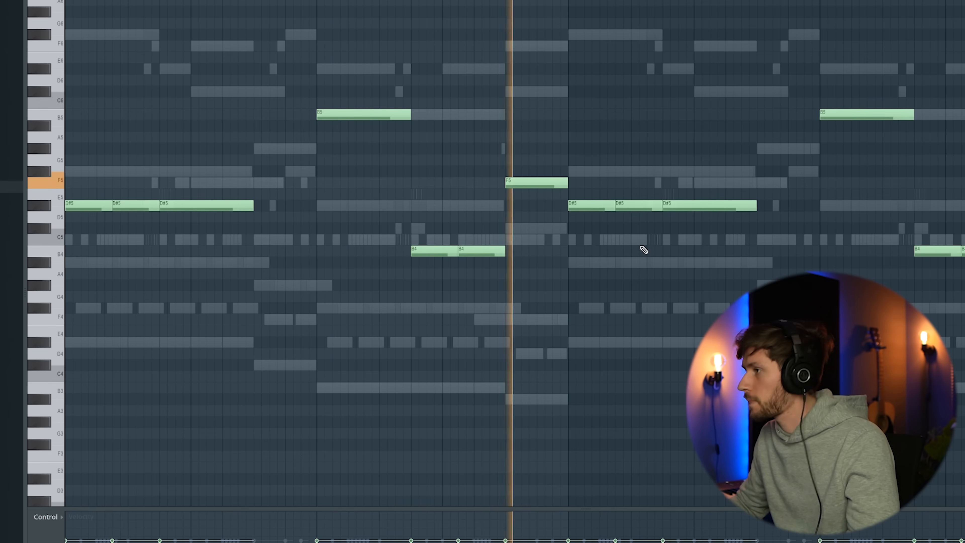
click(765, 151)
drag(818, 151, 762, 151)
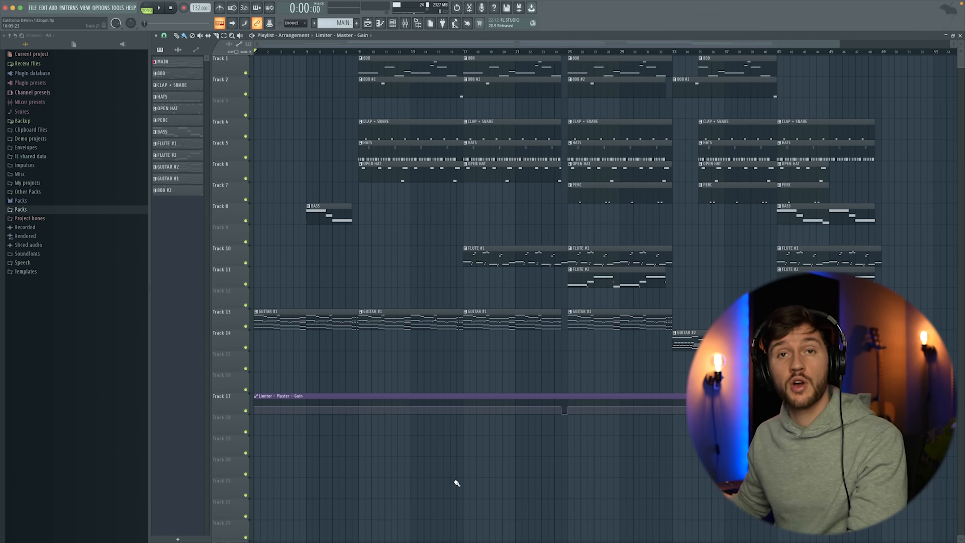
Play back the full arrangement and examine the 808 #2 pattern's notes and channel.
key(space)
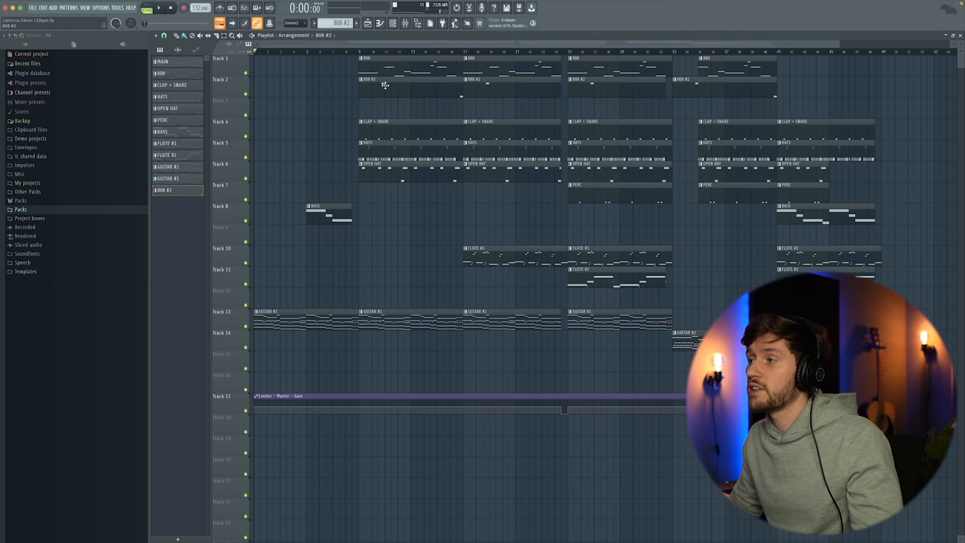
double_click(385, 85)
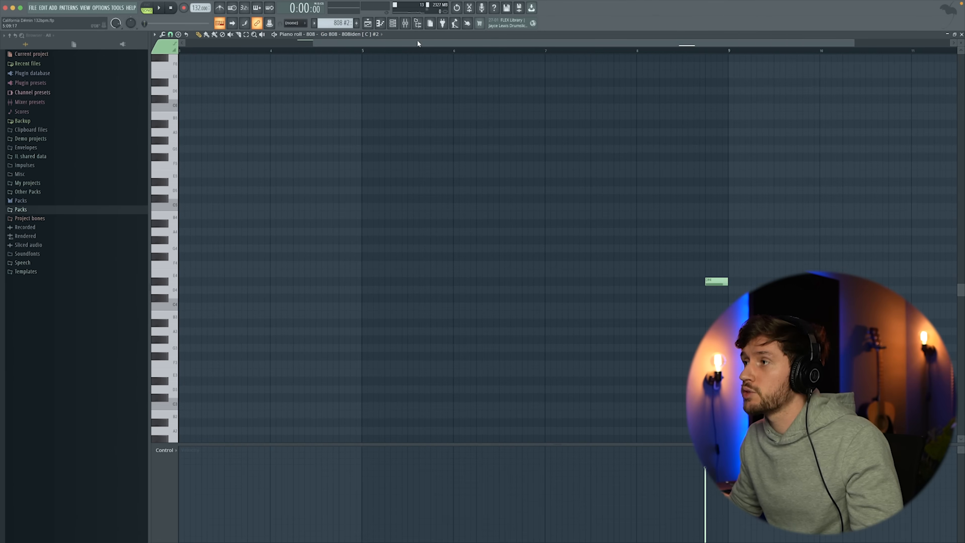
drag(416, 42, 338, 40)
click(392, 24)
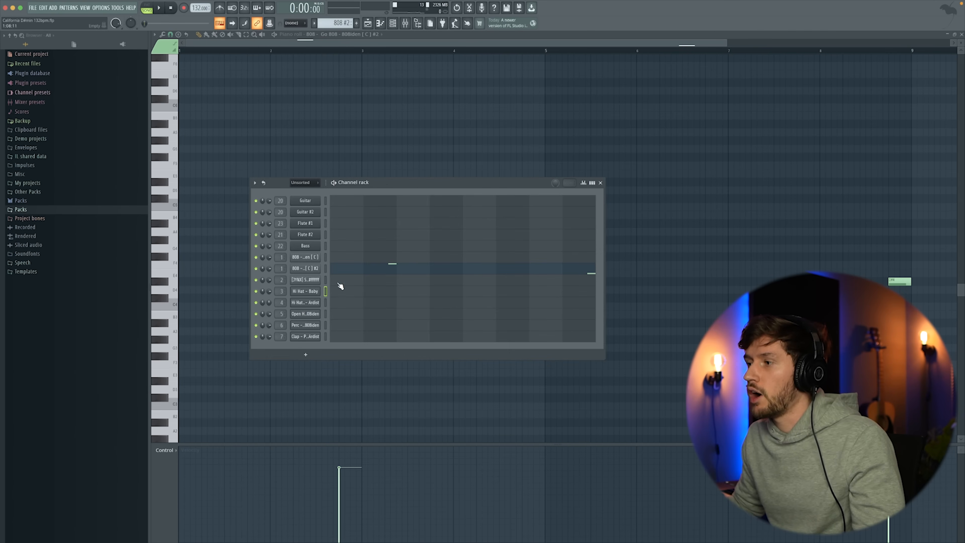
click(312, 268)
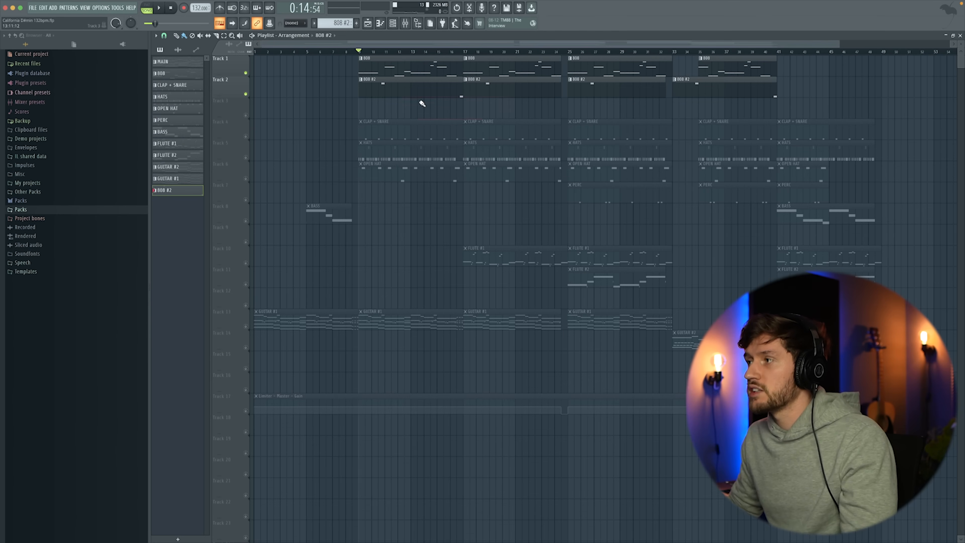
Listen to the soloed 808 and 808 #2 tracks from bar 9.
key(space)
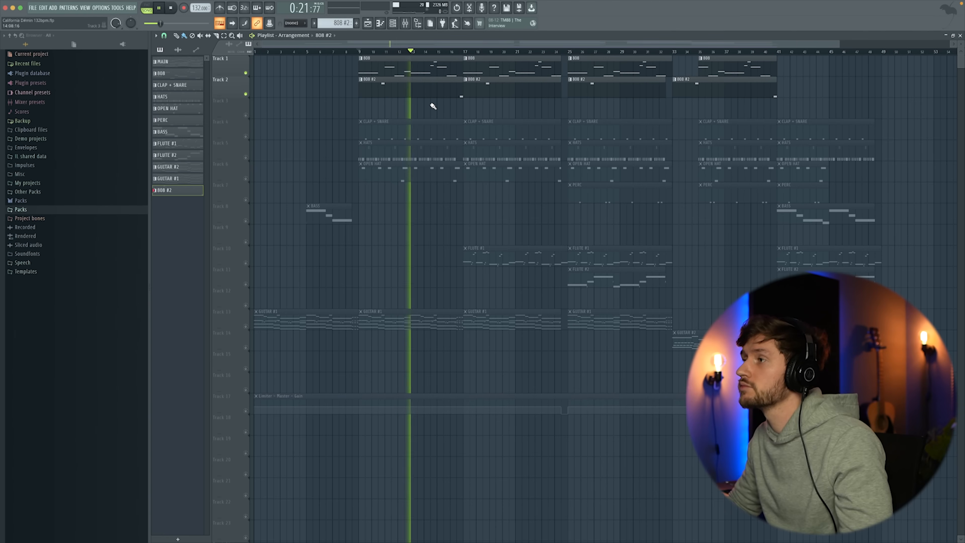
key(space)
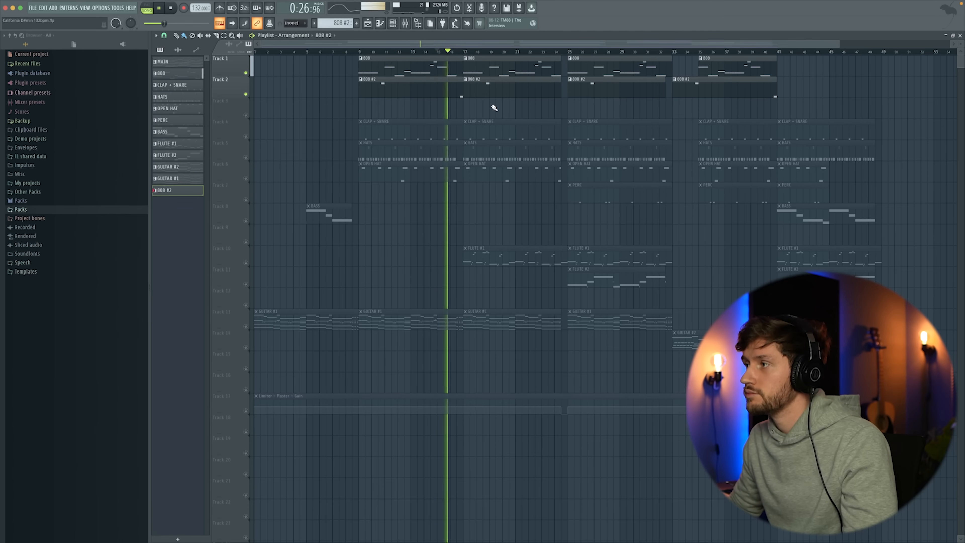
key(space)
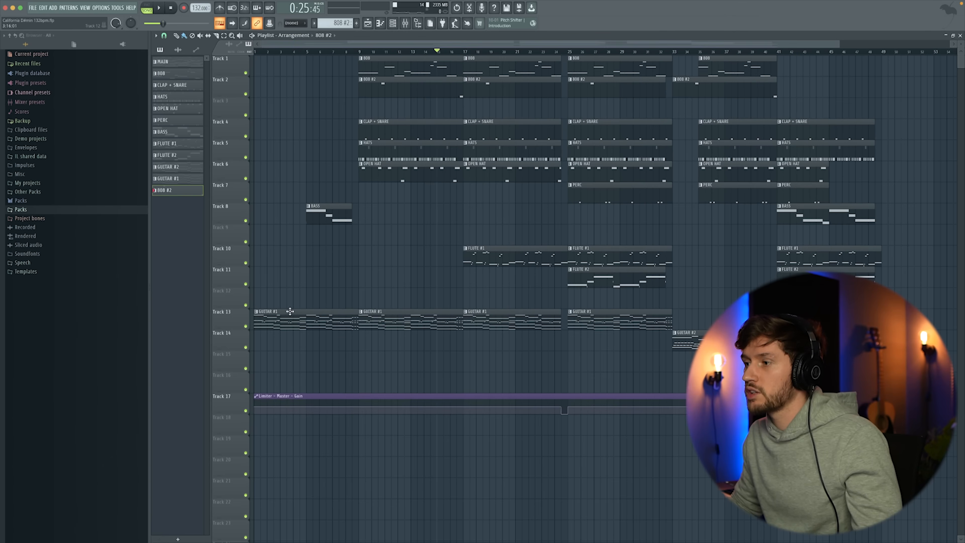
Play the GUITAR #1 pattern and examine the Pro-Q 3 equalizer curve on the Guitar mixer track.
double_click(290, 311)
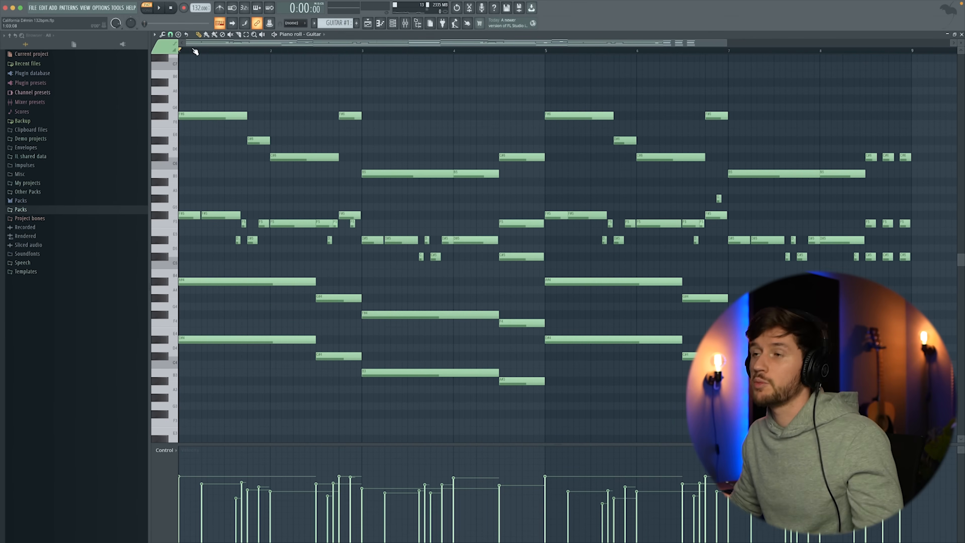
key(space)
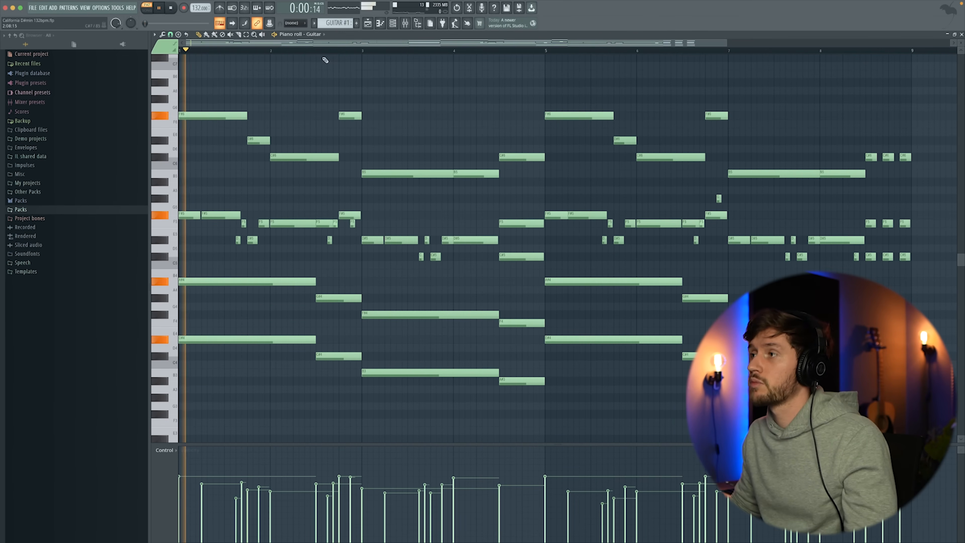
key(F9)
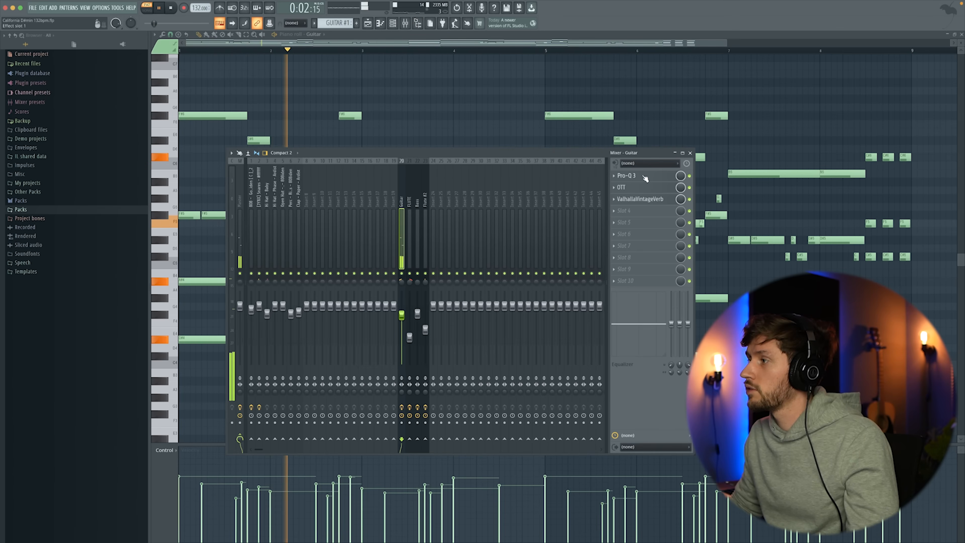
click(626, 175)
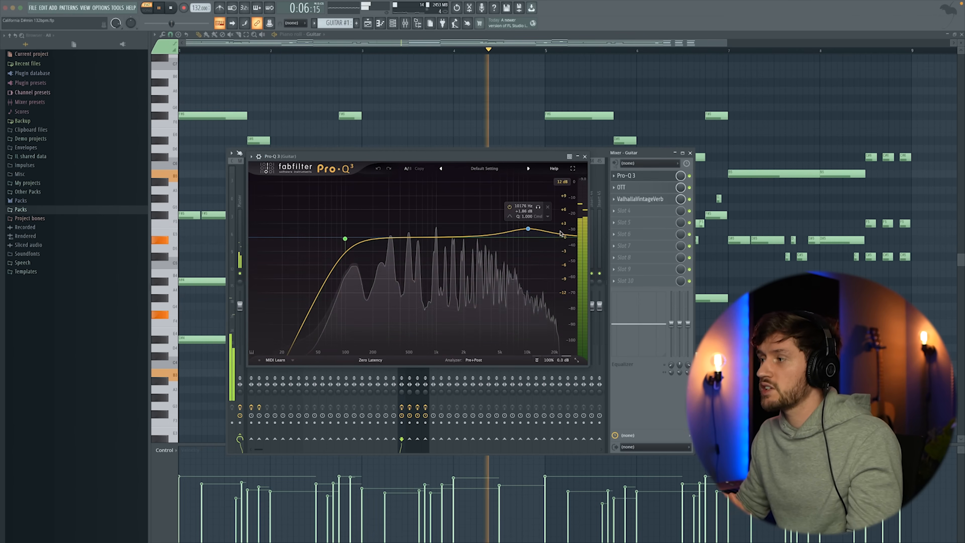
click(586, 157)
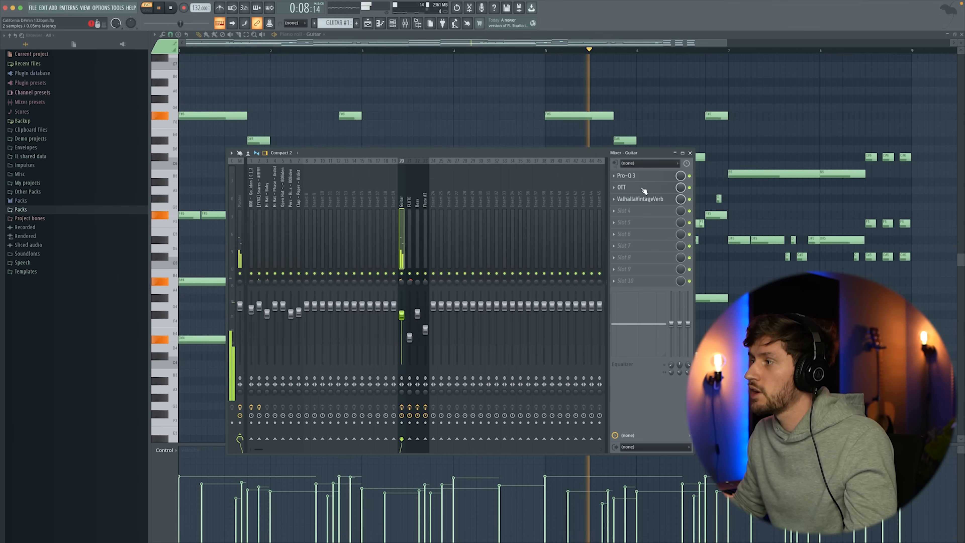
Examine the OTT compressor and ValhallaVintageVerb reverb settings on the Guitar mixer track.
click(632, 188)
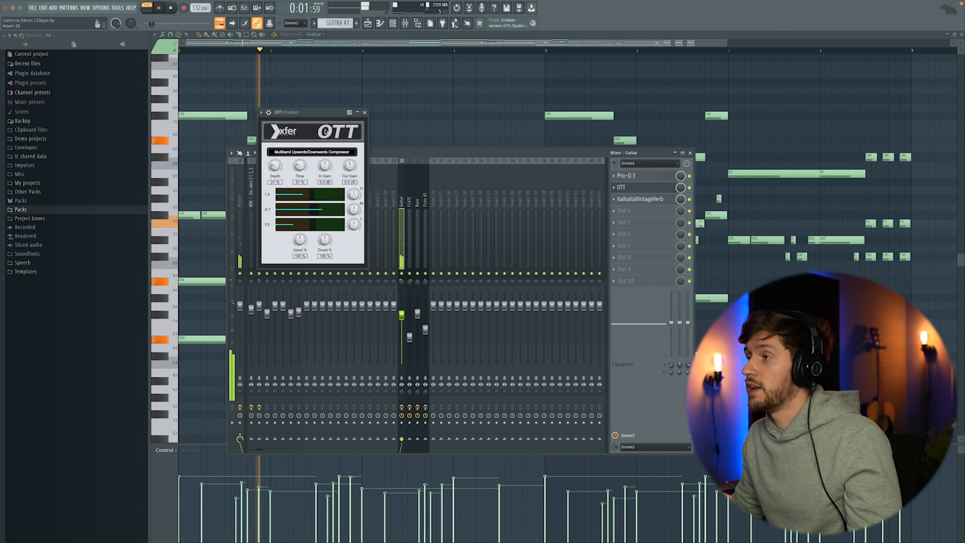
click(365, 112)
key(space)
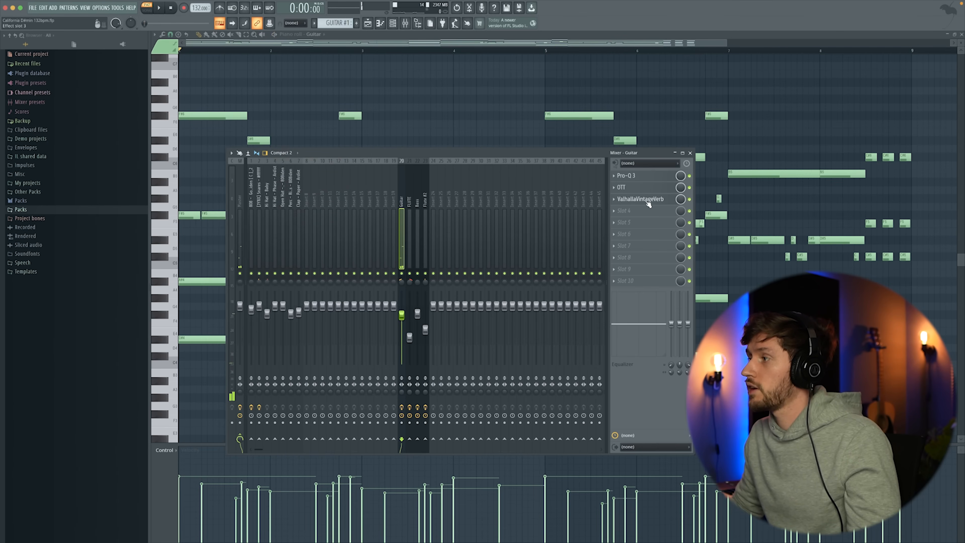
click(646, 201)
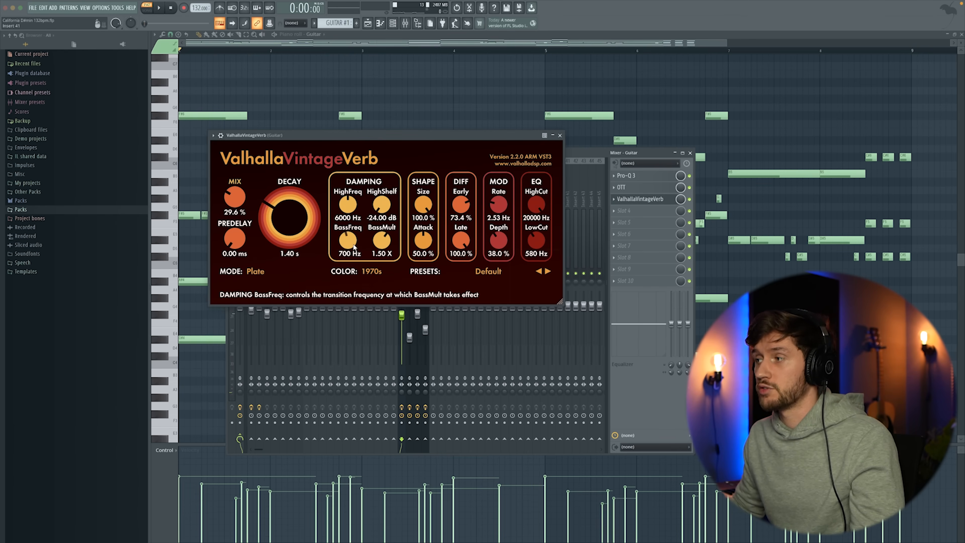